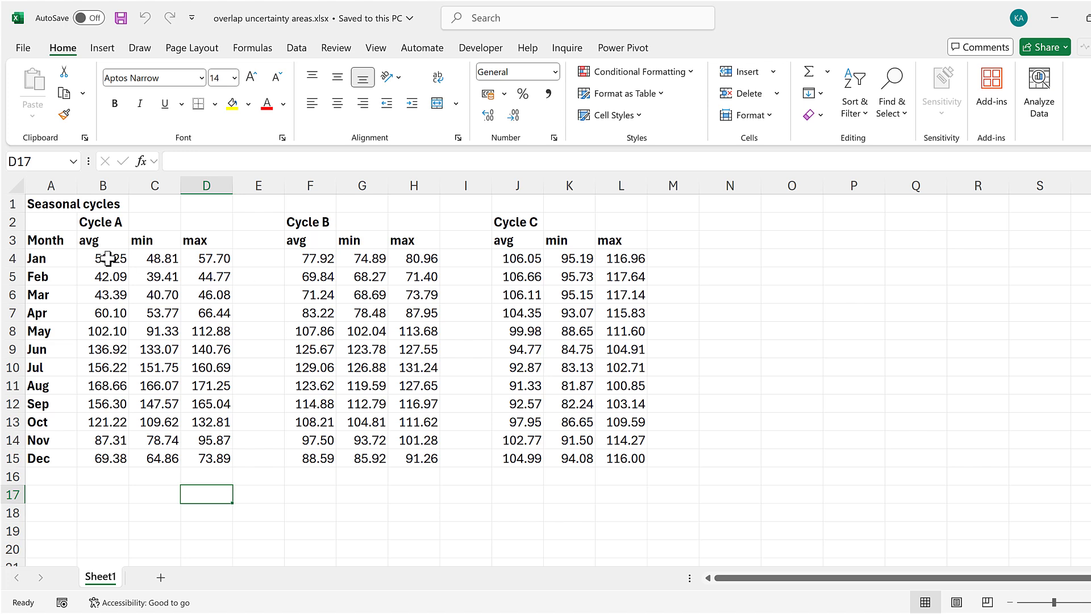
- Insert a basic 2-D line chart from the Cycle A avg, min and max data in B3:D15
{"action": "left_click_drag", "start_coordinate": [106, 240], "coordinate": [205, 450]}
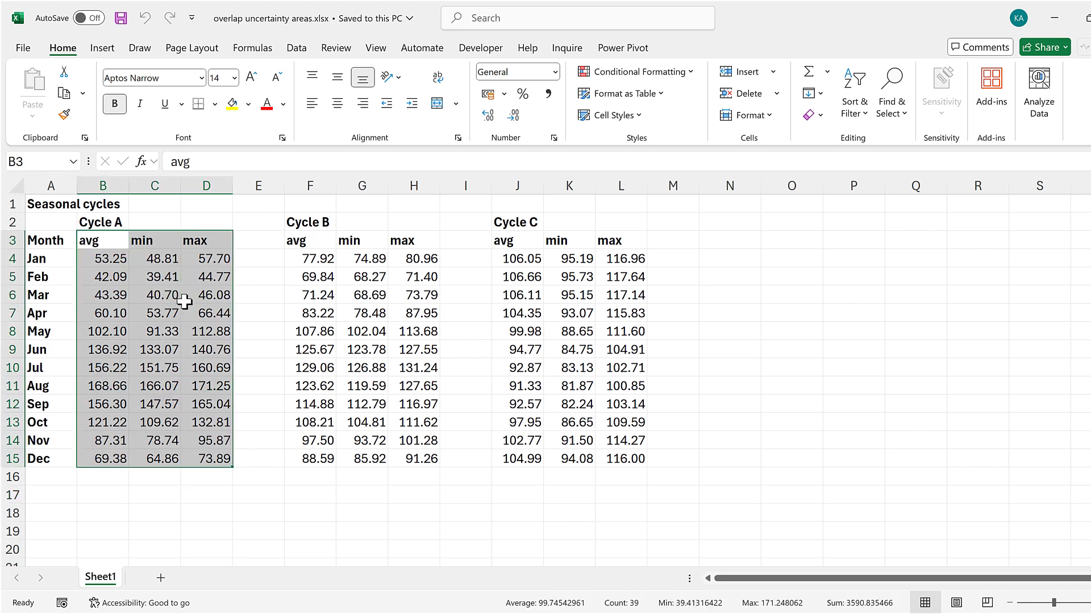
{"action": "left_click", "coordinate": [104, 48]}
{"action": "left_click", "coordinate": [503, 93]}
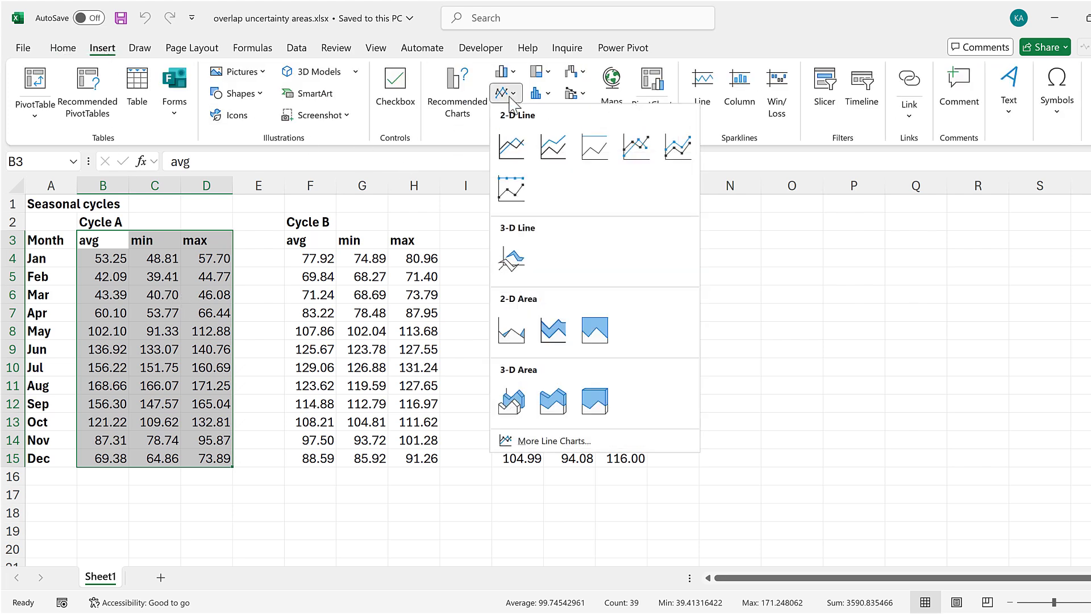
{"action": "left_click", "coordinate": [506, 155]}
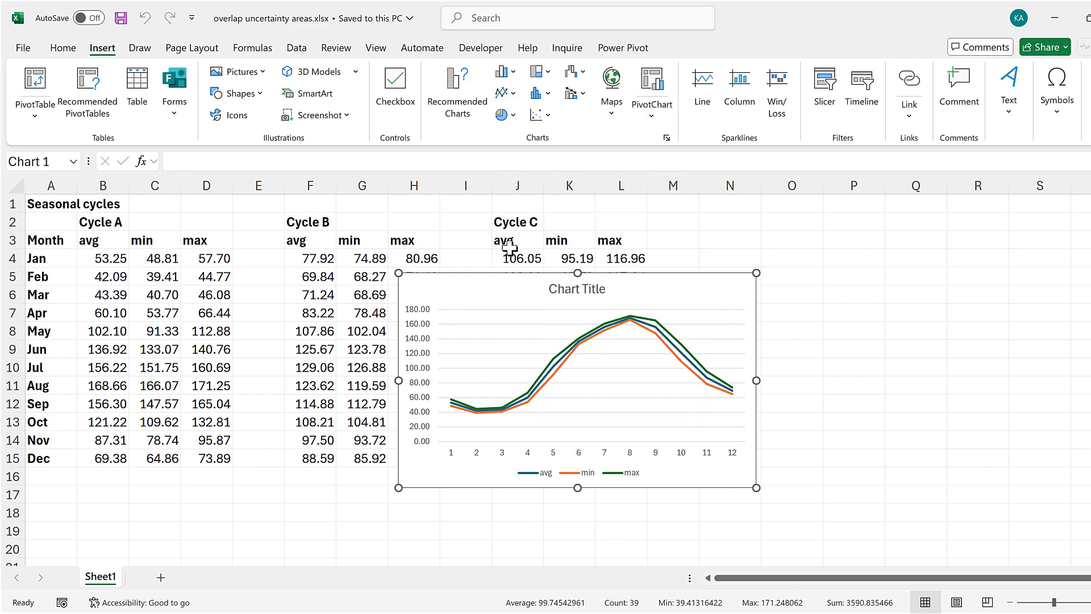
- Change the chart type to the saved "seasonal cycles" template
{"action": "right_click", "coordinate": [498, 290]}
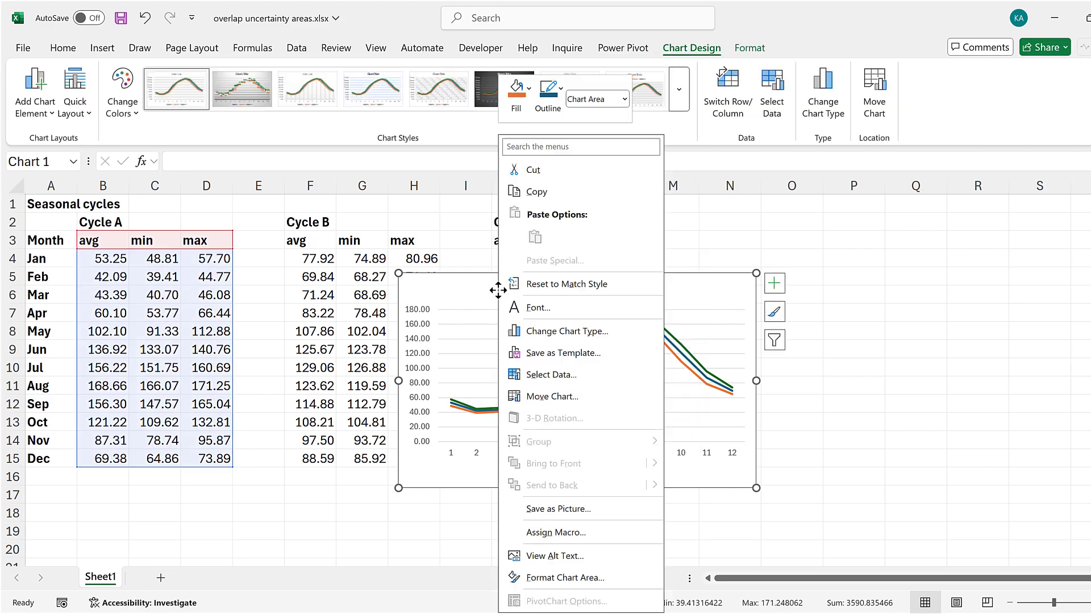
{"action": "left_click", "coordinate": [559, 331]}
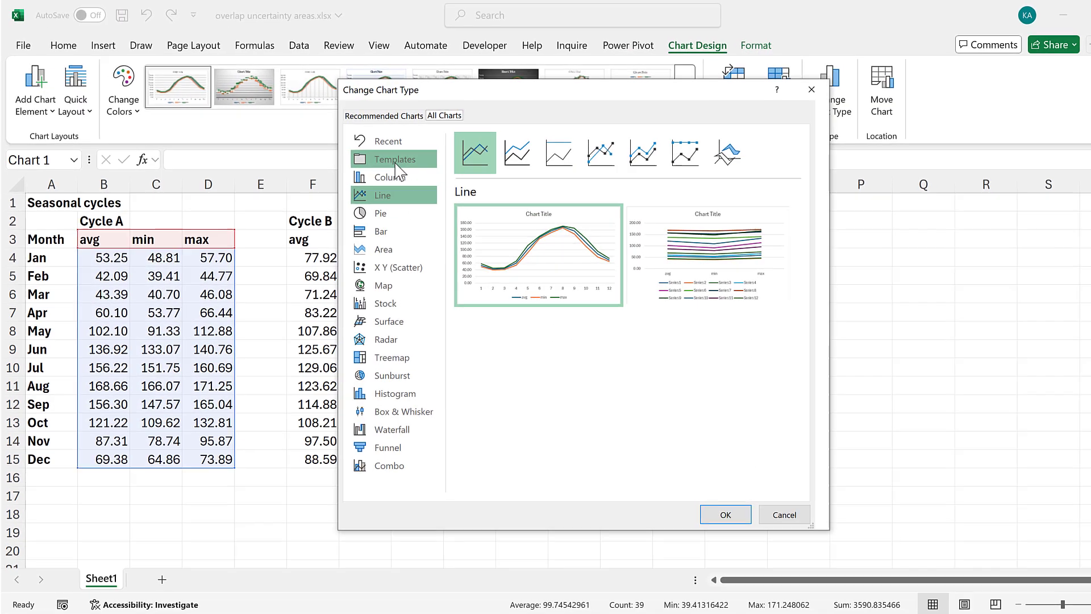
{"action": "left_click", "coordinate": [397, 165]}
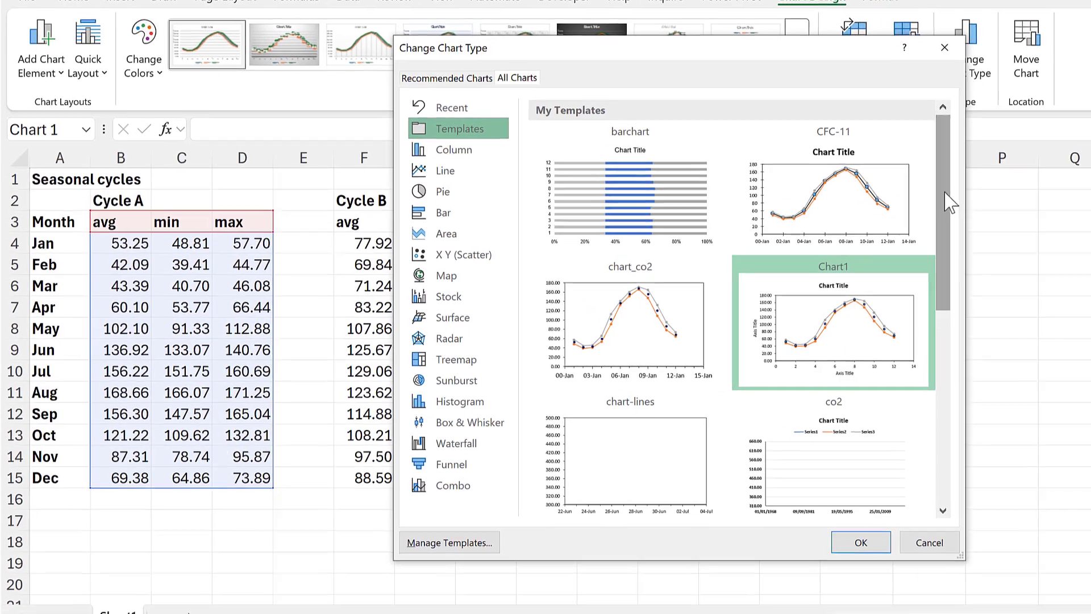
{"action": "left_click_drag", "start_coordinate": [946, 196], "coordinate": [946, 475]}
{"action": "left_click", "coordinate": [640, 450]}
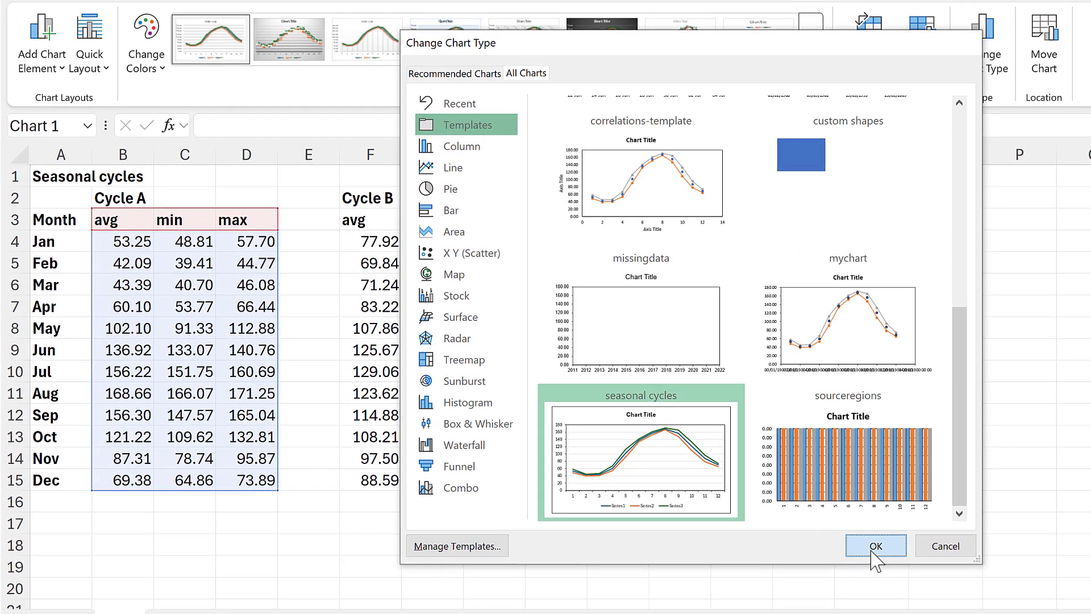
{"action": "left_click", "coordinate": [875, 547]}
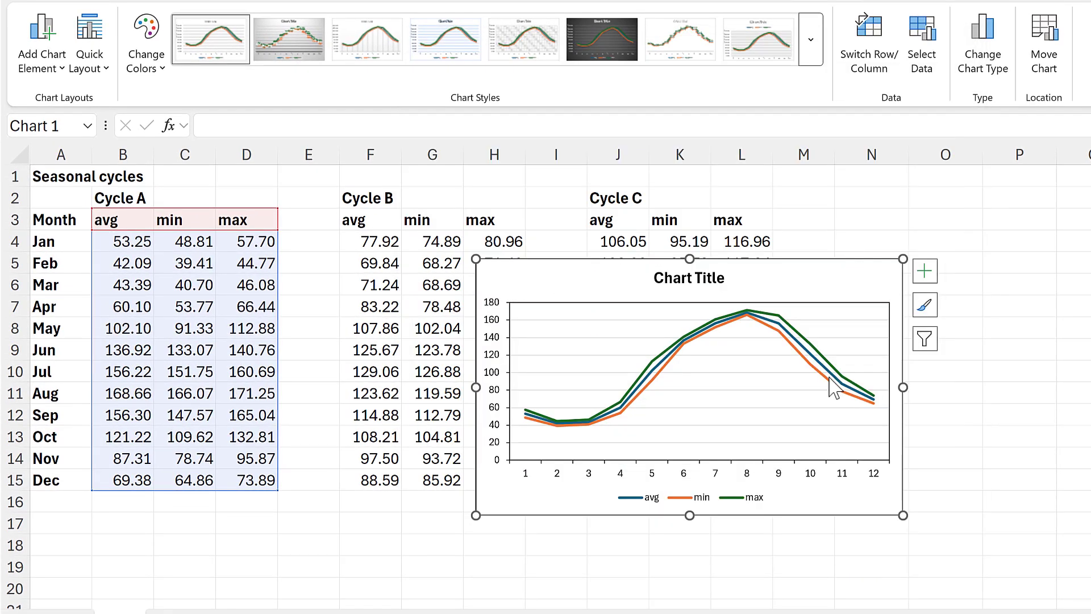
- Change the min and max series to Stacked Area in a custom combination chart, keeping avg as a line
{"action": "left_click", "coordinate": [781, 316]}
{"action": "right_click", "coordinate": [780, 316]}
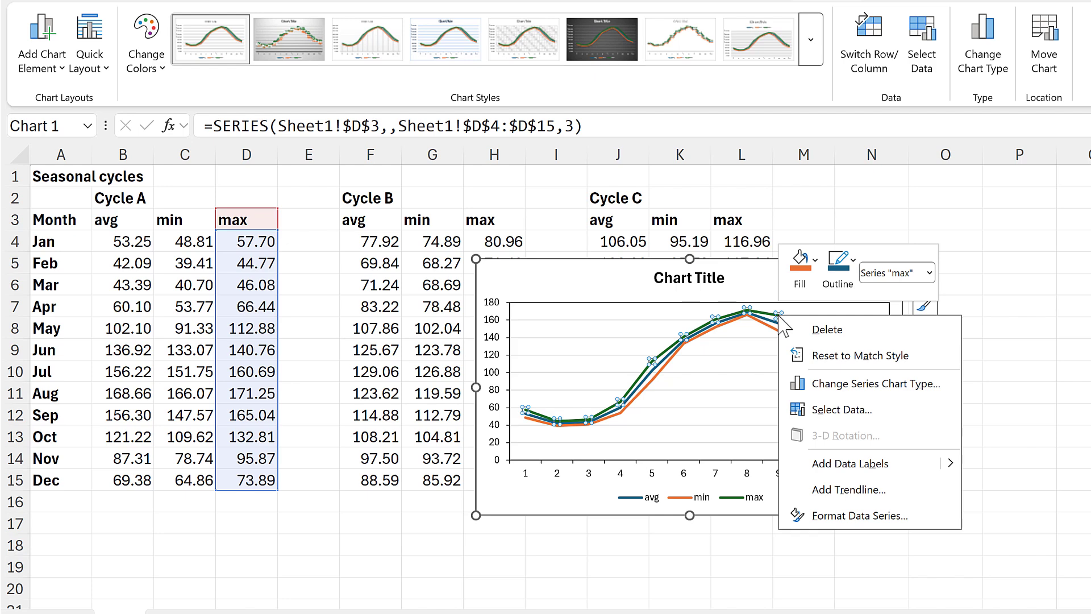
{"action": "left_click", "coordinate": [859, 387]}
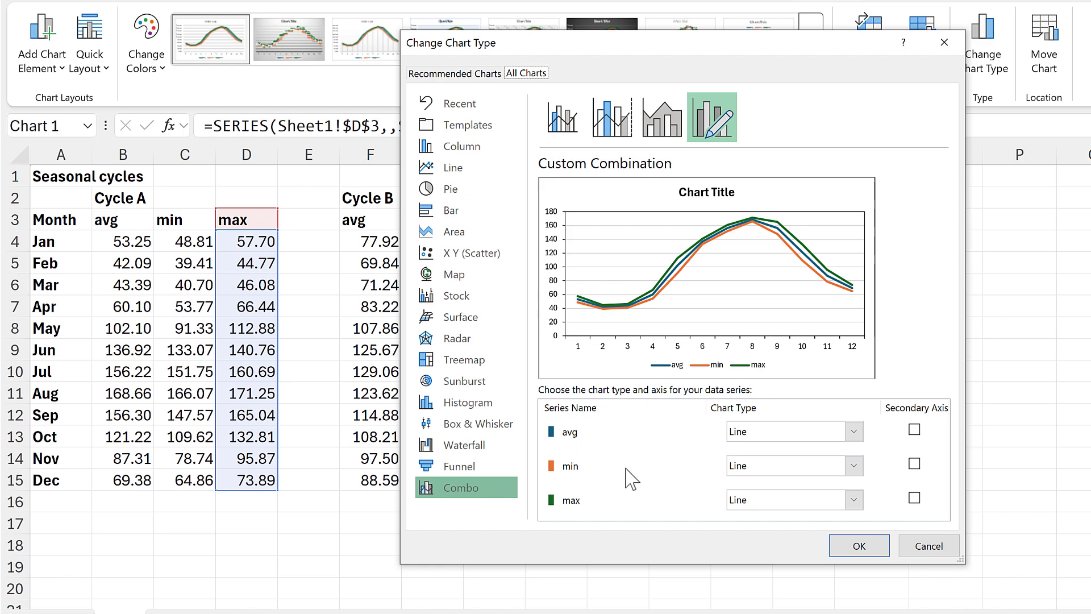
{"action": "left_click", "coordinate": [854, 467]}
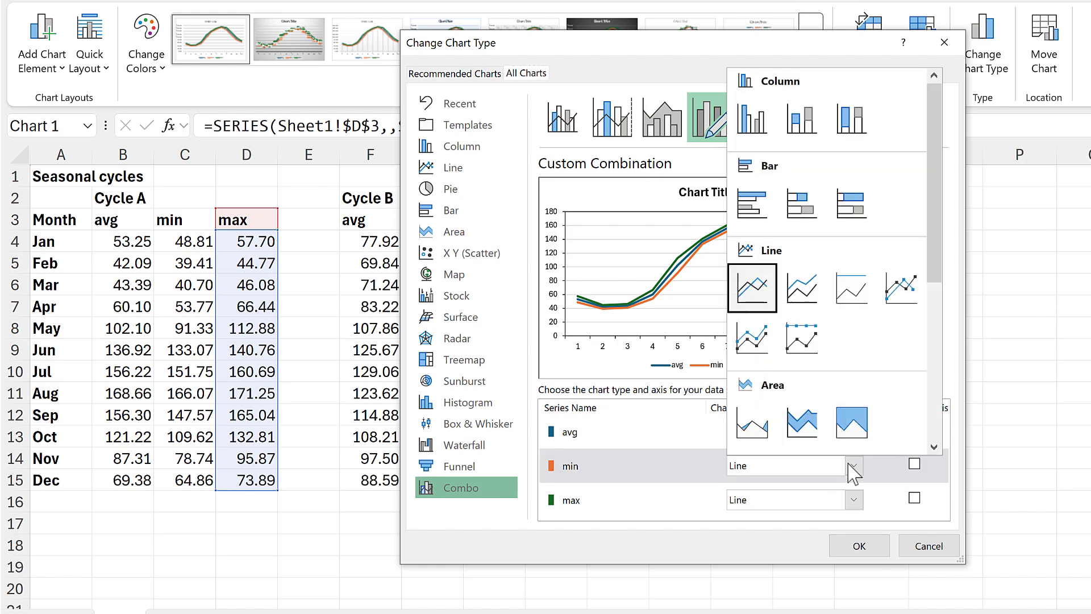
{"action": "left_click", "coordinate": [811, 430]}
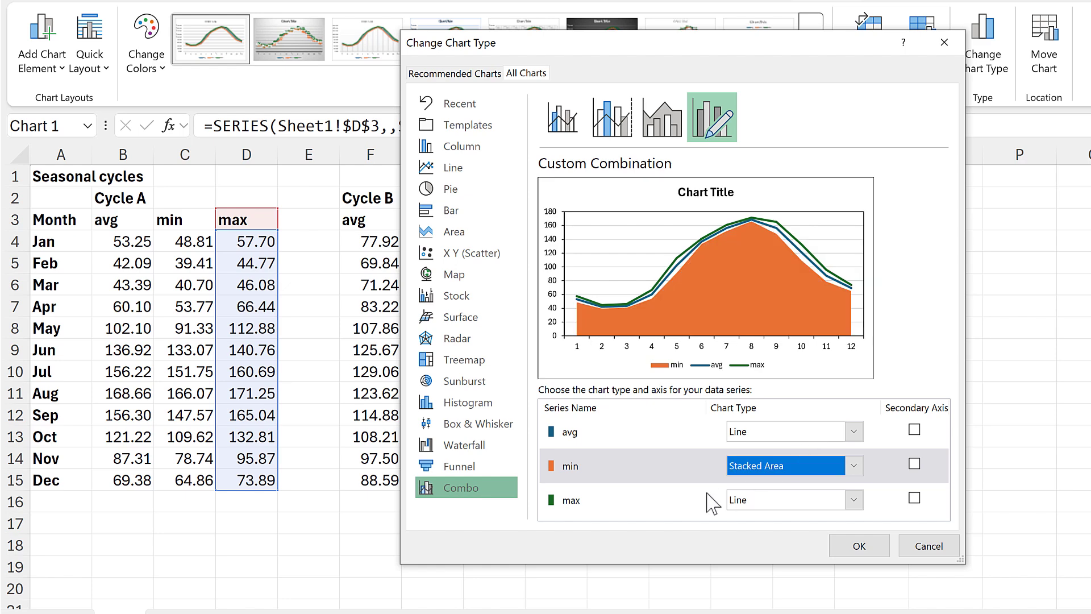
{"action": "left_click", "coordinate": [854, 500]}
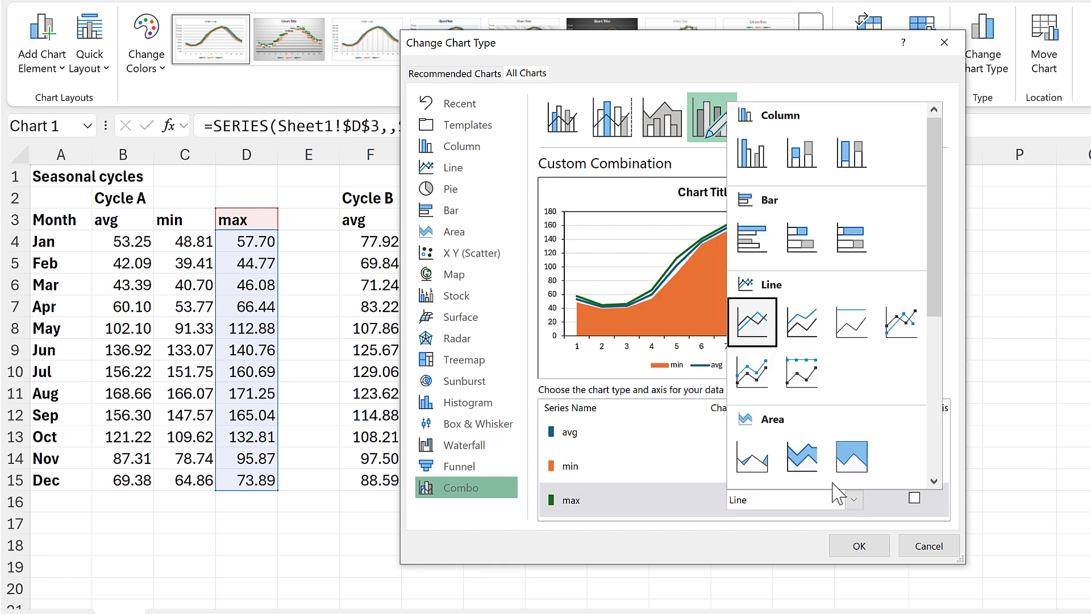
{"action": "left_click", "coordinate": [807, 465]}
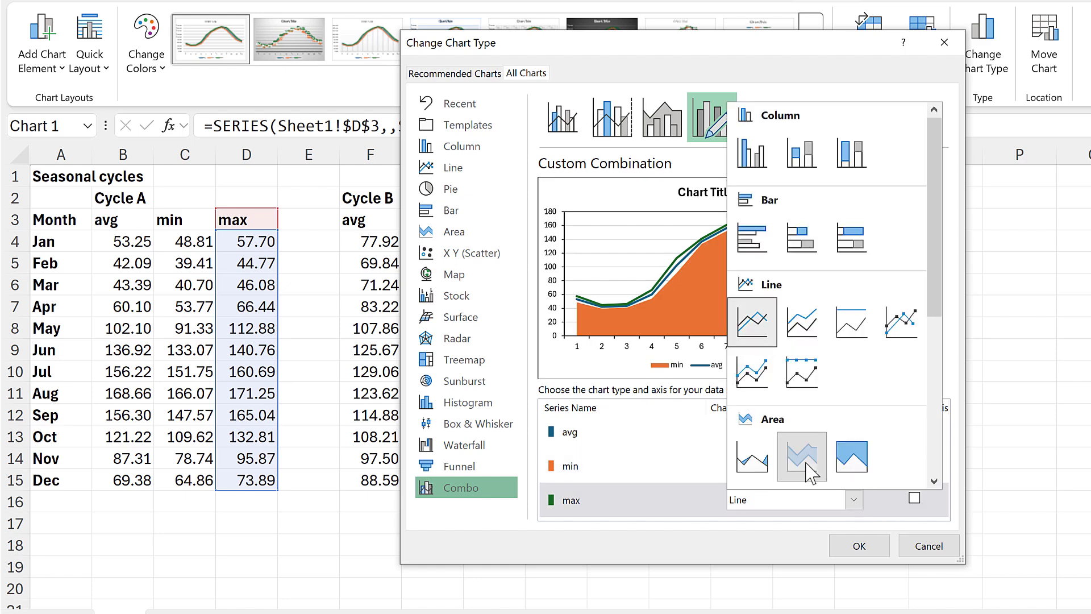
{"action": "left_click", "coordinate": [857, 546]}
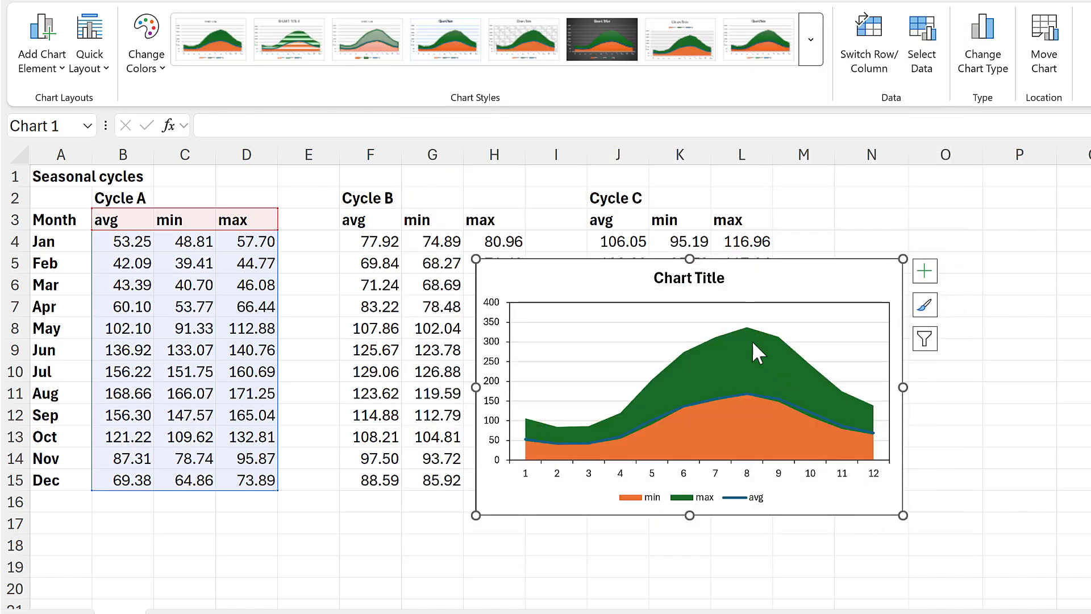
- Calculate the Cycle A range in E4 with =D4-C4 and fill the formula down to E15
{"action": "left_click", "coordinate": [752, 340]}
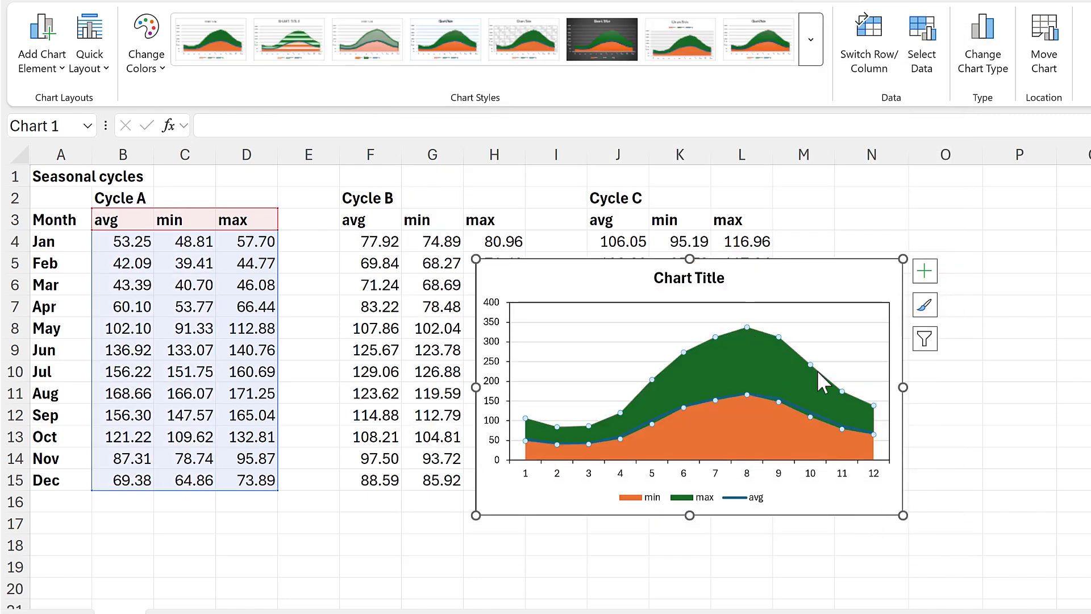
{"action": "left_click", "coordinate": [311, 244]}
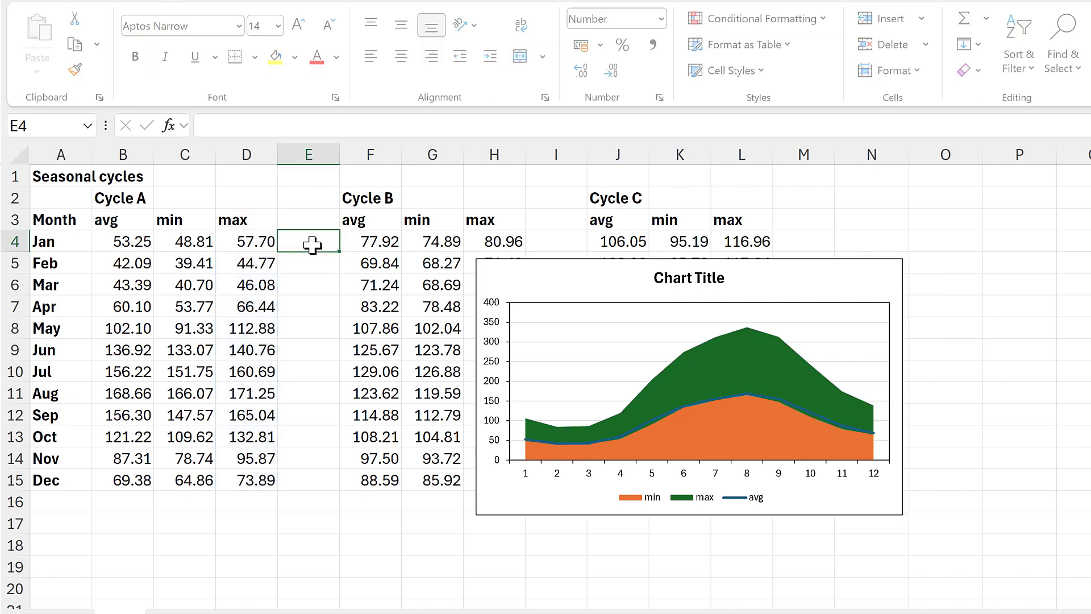
{"action": "type", "text": "="}
{"action": "left_click", "coordinate": [250, 241]}
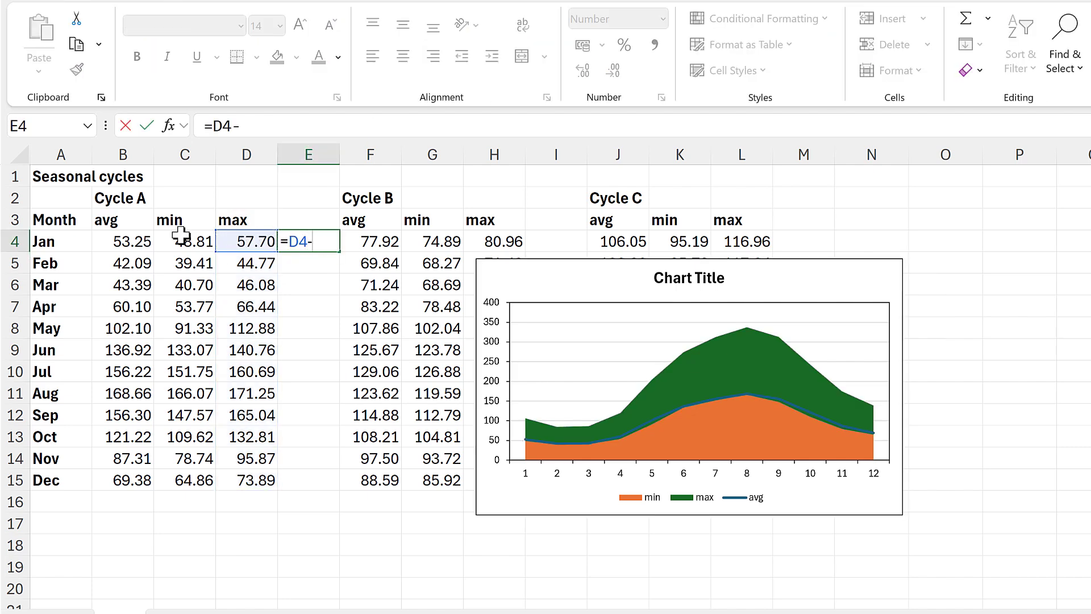
{"action": "left_click", "coordinate": [181, 235]}
{"action": "key", "text": "Return"}
{"action": "left_click", "coordinate": [331, 244]}
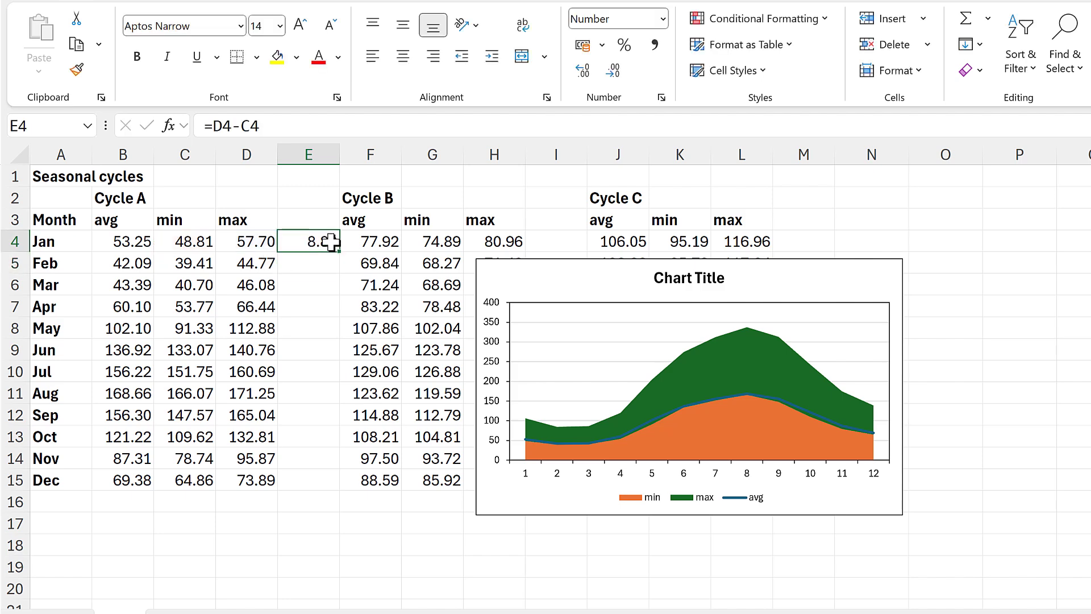
{"action": "double_click", "coordinate": [340, 253]}
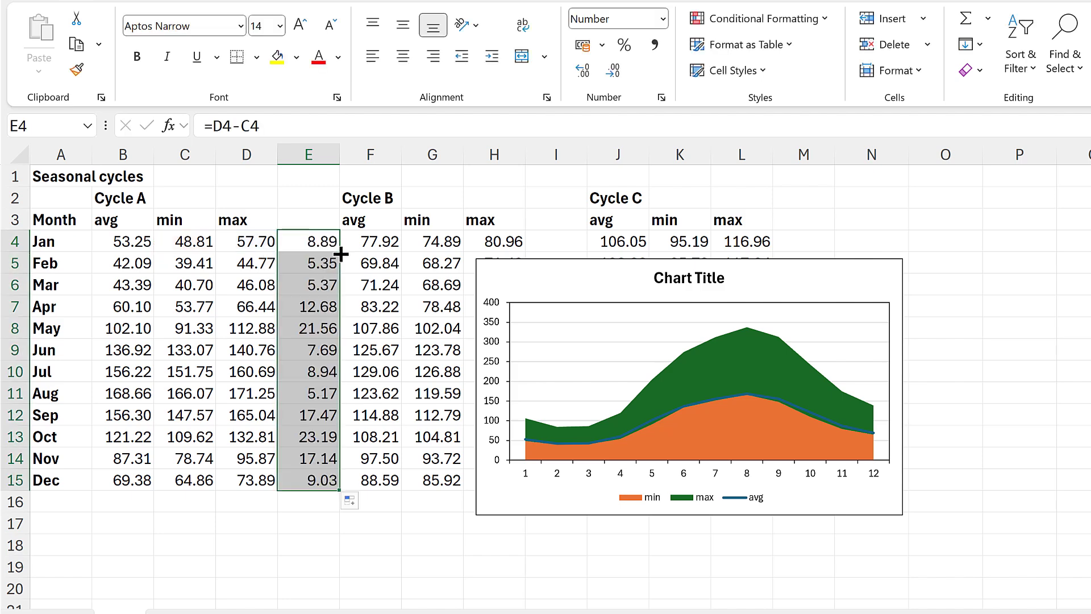
- Shift the max series' values from column D to E4:E15, and reposition and enlarge the chart
{"action": "left_click", "coordinate": [741, 340]}
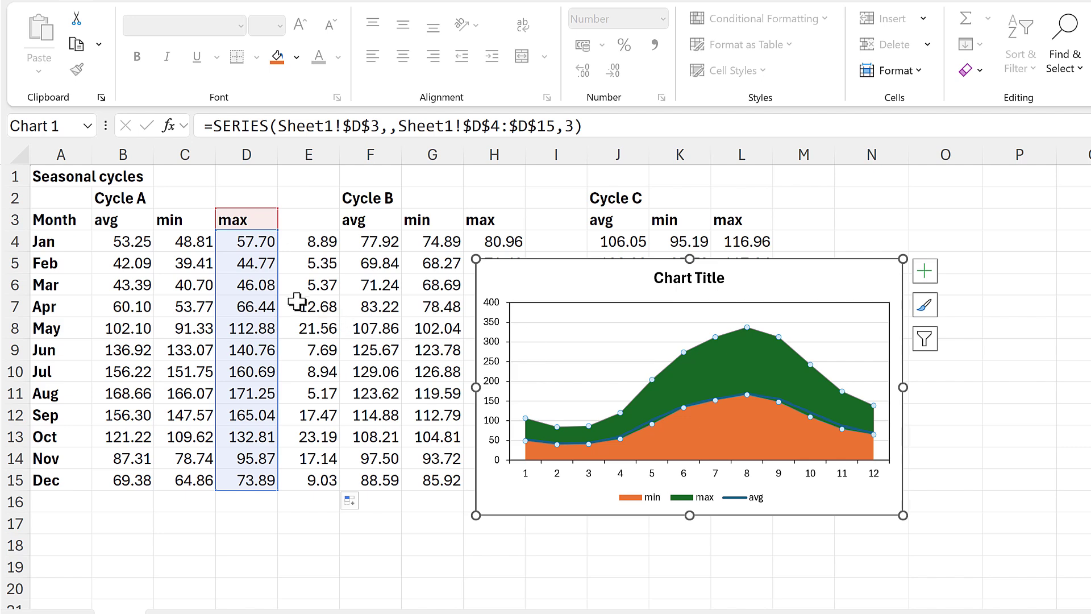
{"action": "left_click_drag", "start_coordinate": [283, 284], "coordinate": [317, 287]}
{"action": "left_click_drag", "start_coordinate": [534, 261], "coordinate": [572, 201]}
{"action": "left_click_drag", "start_coordinate": [945, 450], "coordinate": [1045, 574]}
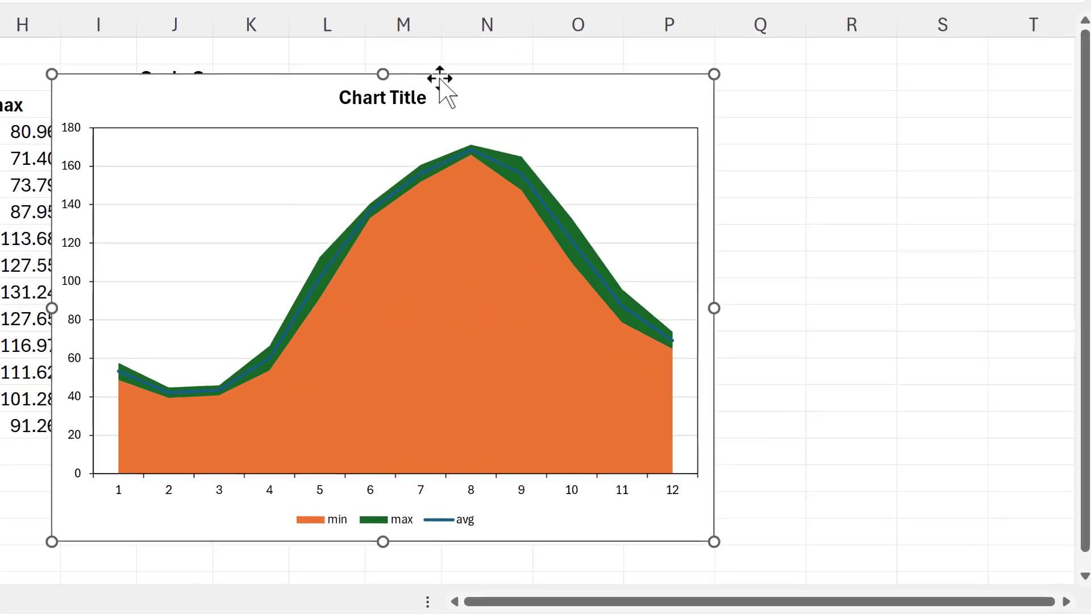
- Open the chart formatting options and set the min area series to No fill
{"action": "double_click", "coordinate": [441, 83]}
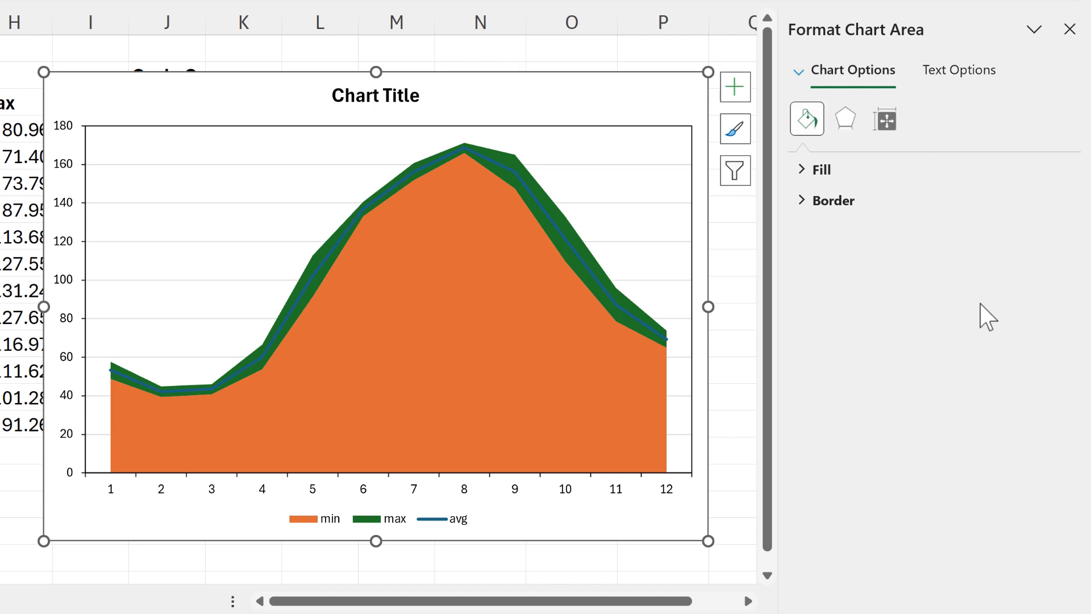
{"action": "left_click", "coordinate": [436, 269]}
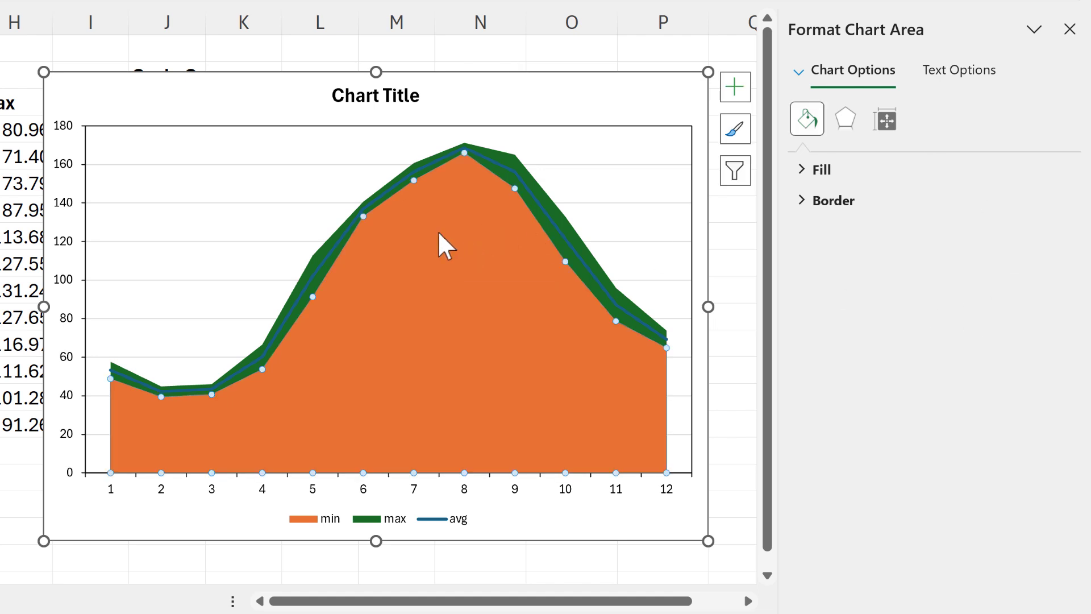
{"action": "left_click", "coordinate": [825, 171]}
{"action": "left_click", "coordinate": [839, 206]}
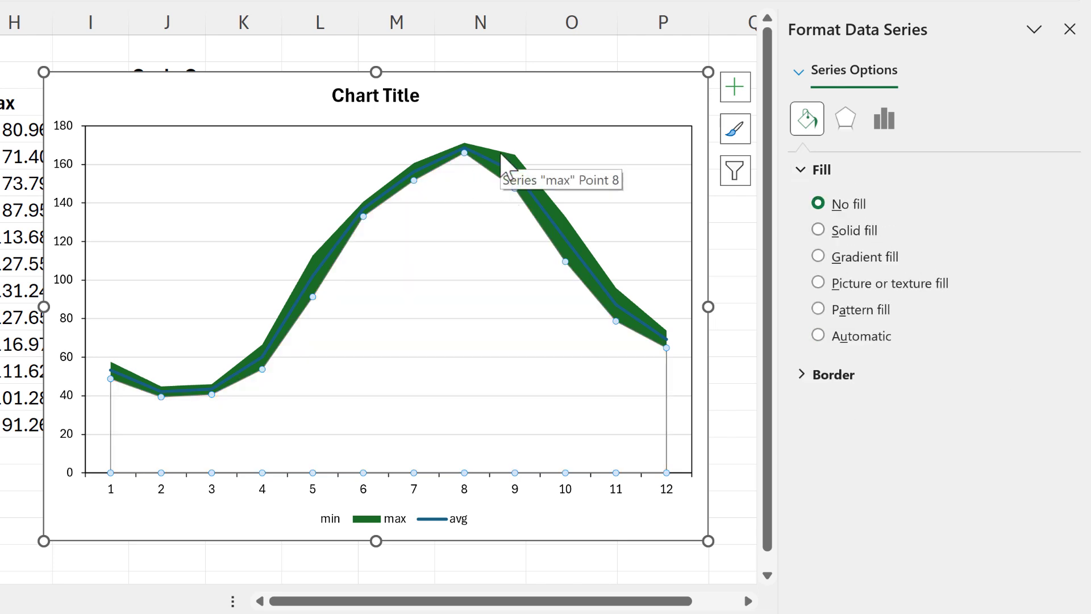
- Give the max area series a solid light blue fill with 50% transparency
{"action": "left_click", "coordinate": [500, 165]}
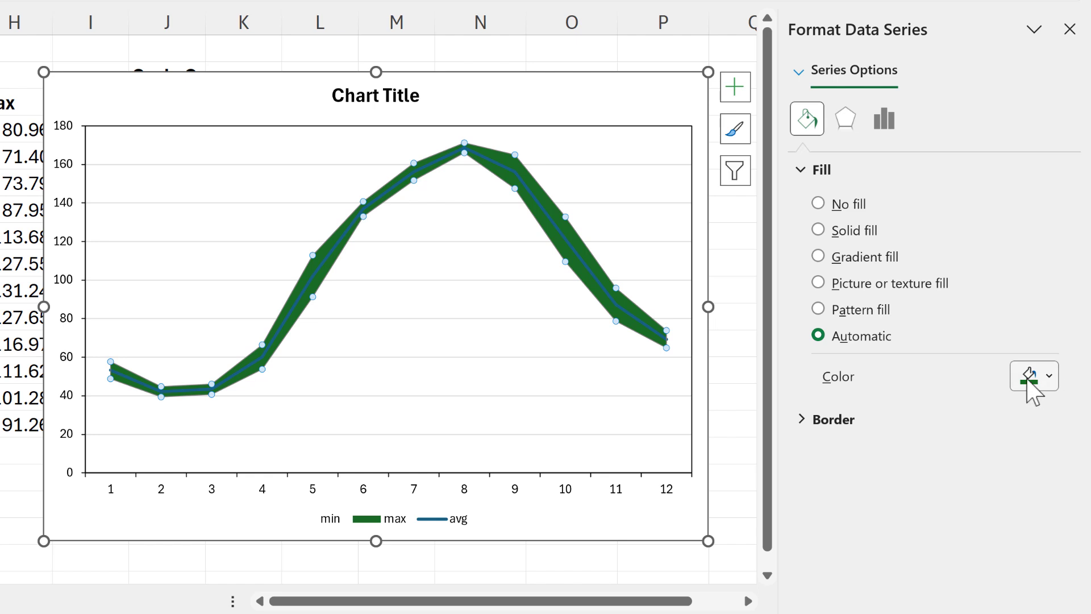
{"action": "left_click", "coordinate": [1032, 385]}
{"action": "left_click", "coordinate": [919, 178]}
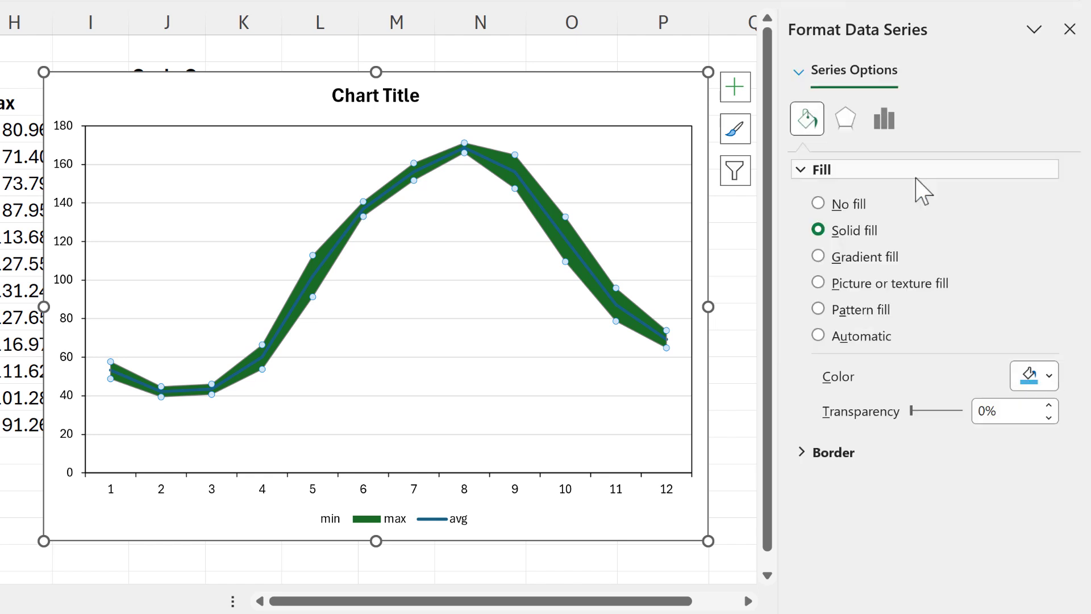
{"action": "left_click", "coordinate": [984, 410]}
{"action": "type", "text": "5"}
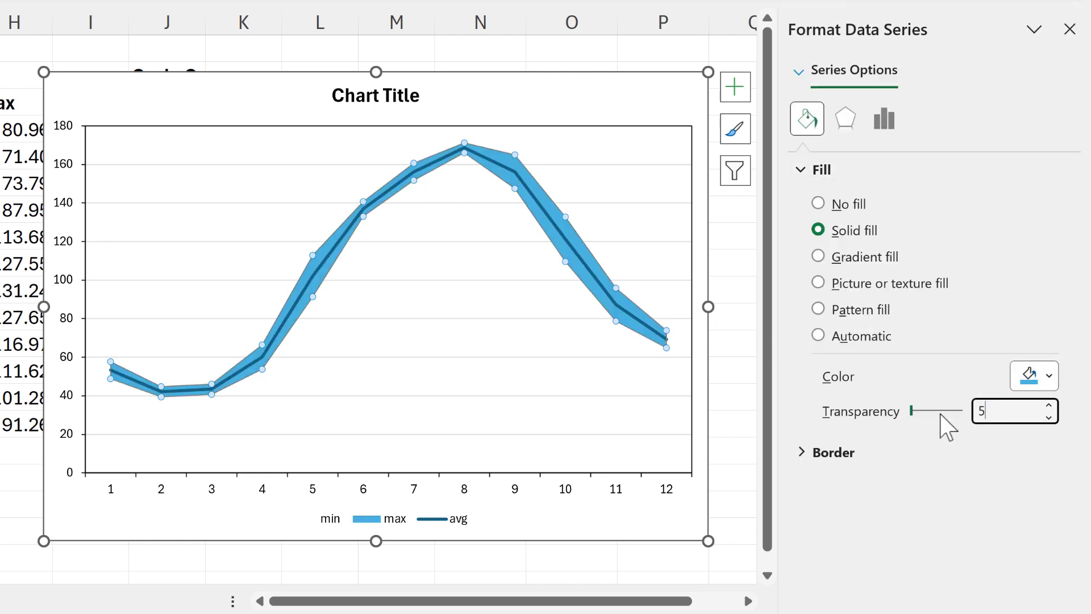
{"action": "type", "text": "0"}
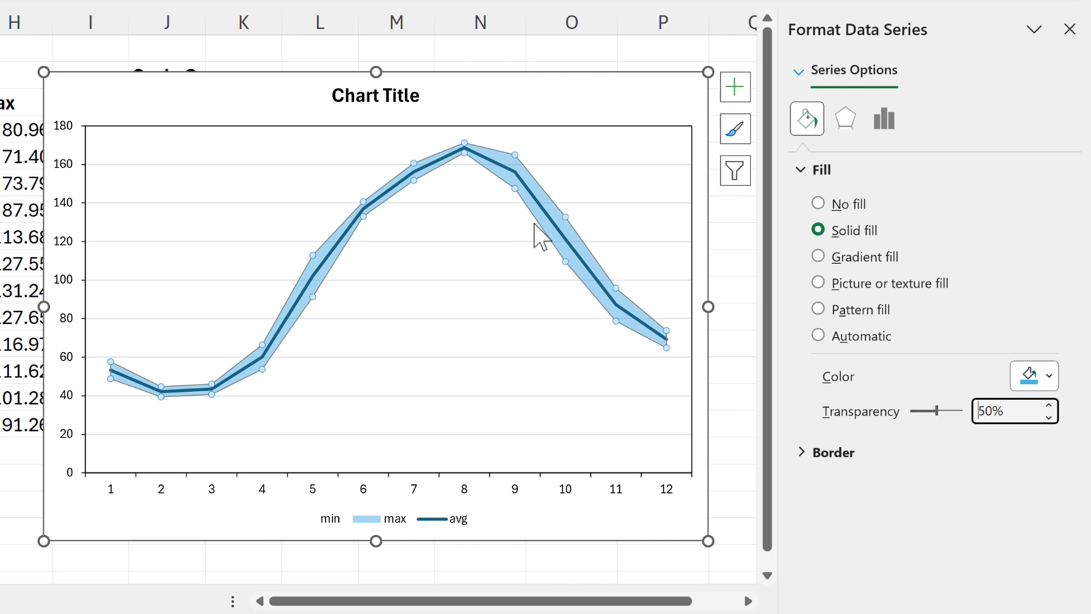
- Reduce the avg line's width to 1.25 pt
{"action": "left_click", "coordinate": [547, 223]}
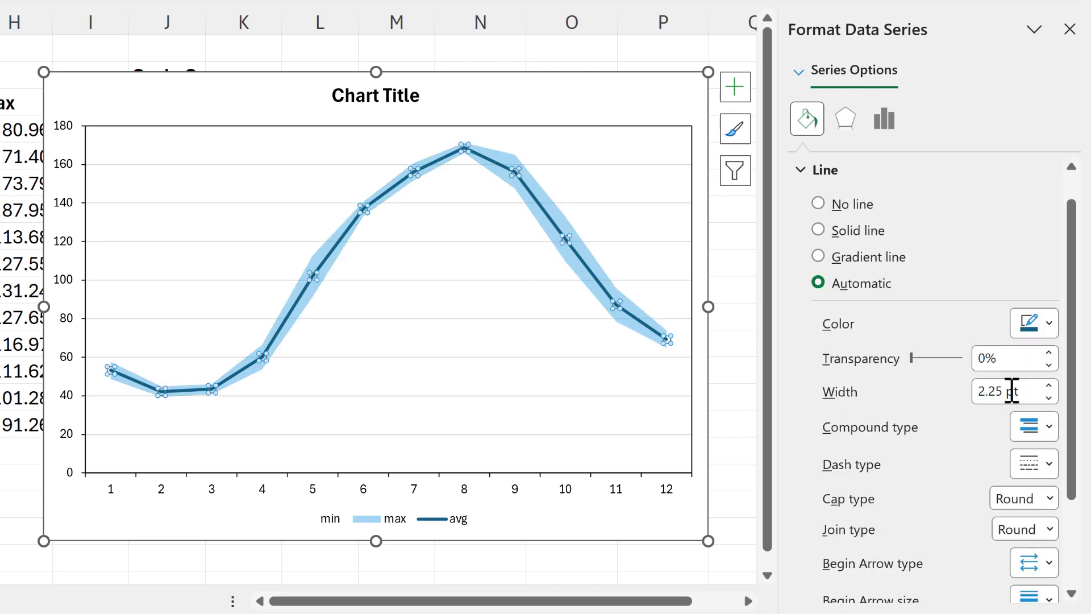
{"action": "left_click", "coordinate": [1048, 397]}
{"action": "left_click", "coordinate": [1048, 397]}
{"action": "left_click", "coordinate": [1049, 398]}
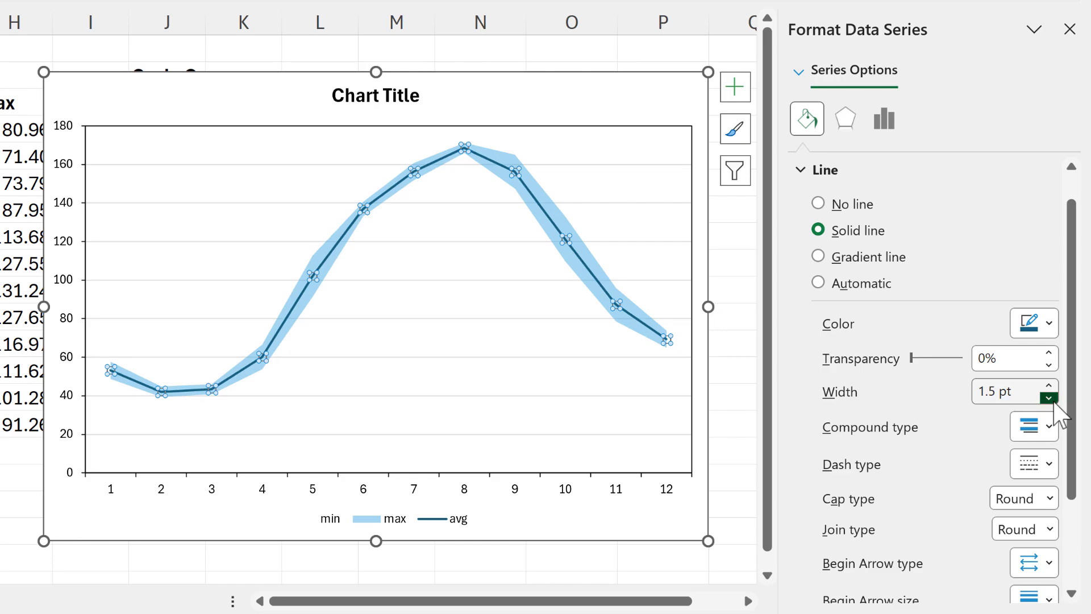
{"action": "left_click", "coordinate": [1049, 398]}
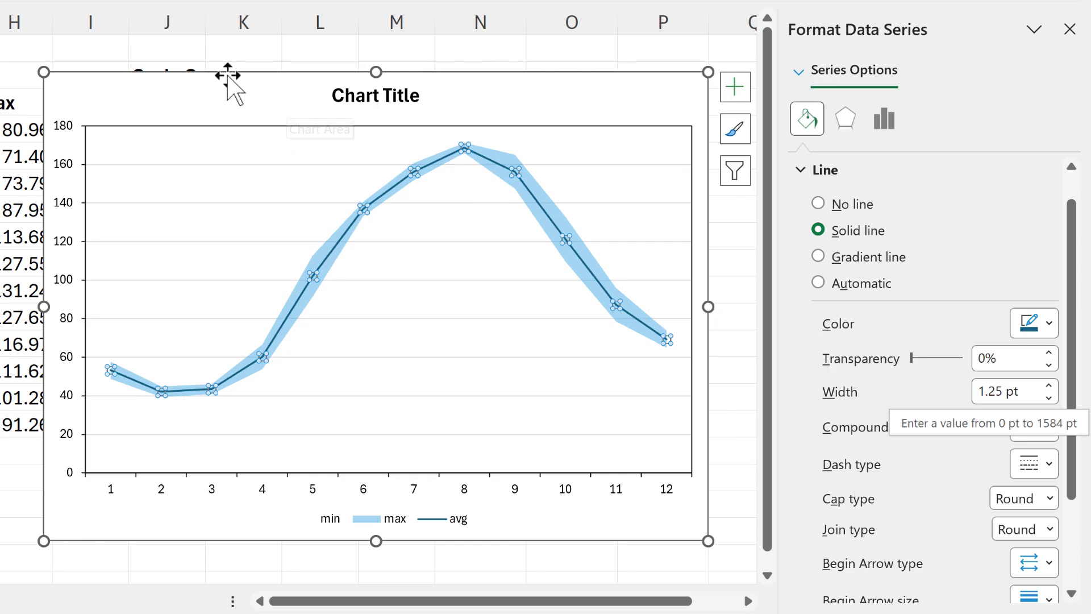
- Link the chart title to cell A1 so it reads "Seasonal cycles"
{"action": "left_click", "coordinate": [106, 72]}
{"action": "left_click", "coordinate": [426, 98]}
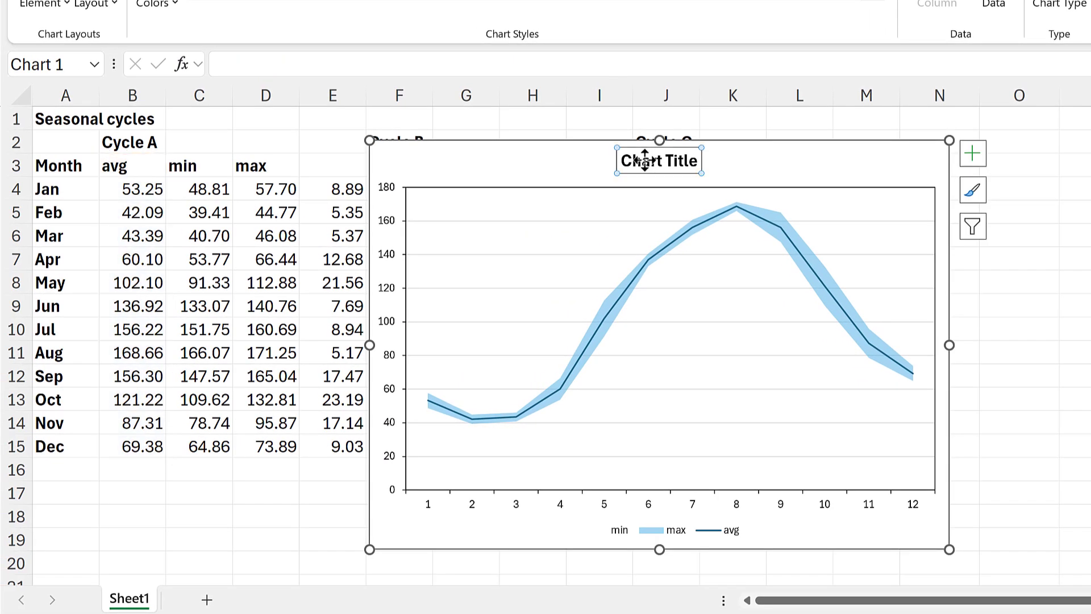
{"action": "left_click", "coordinate": [457, 61]}
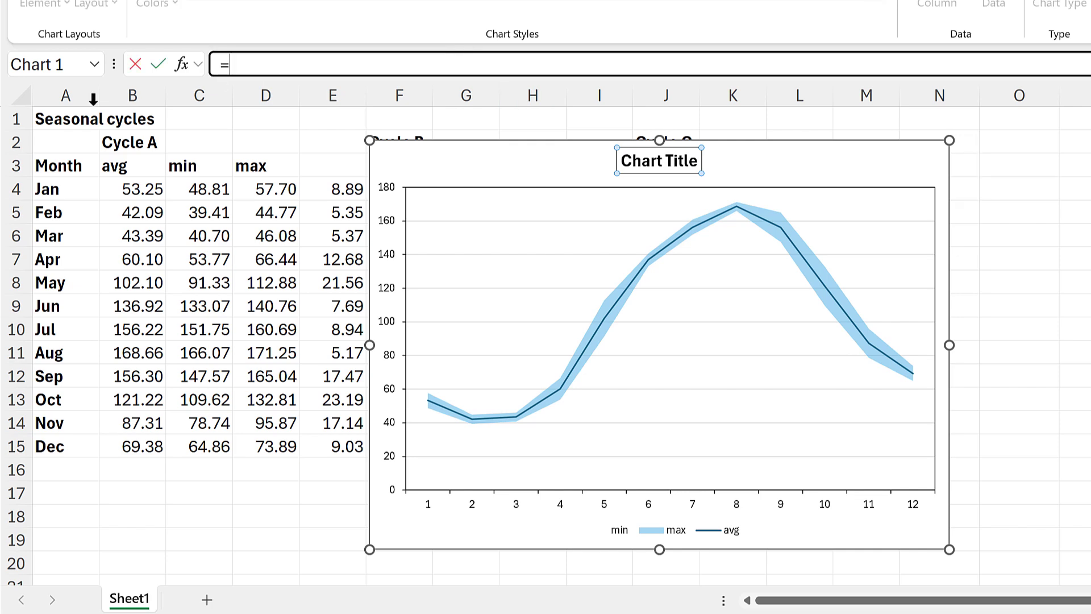
{"action": "type", "text": "="}
{"action": "left_click", "coordinate": [81, 117]}
{"action": "key", "text": "Return"}
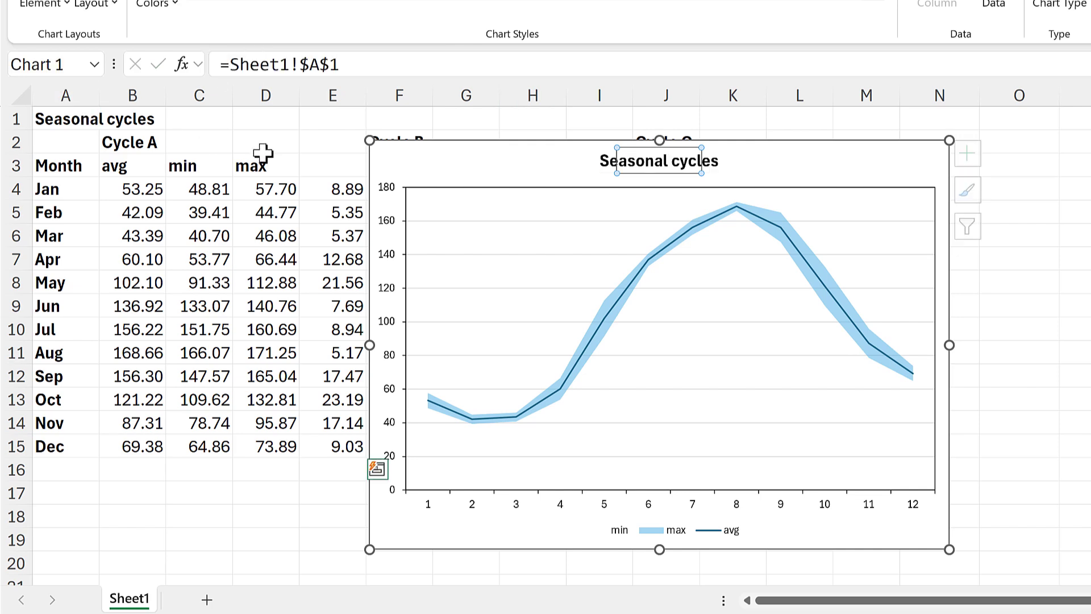
- Set the chart's horizontal axis labels to the month names in A4:A15
{"action": "left_click", "coordinate": [472, 165]}
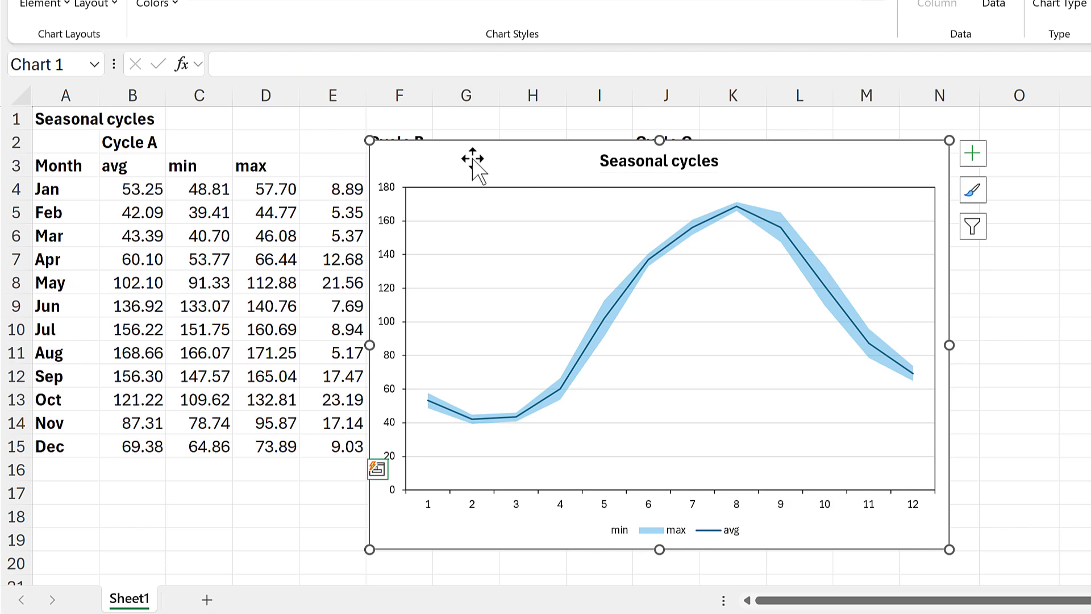
{"action": "right_click", "coordinate": [473, 159]}
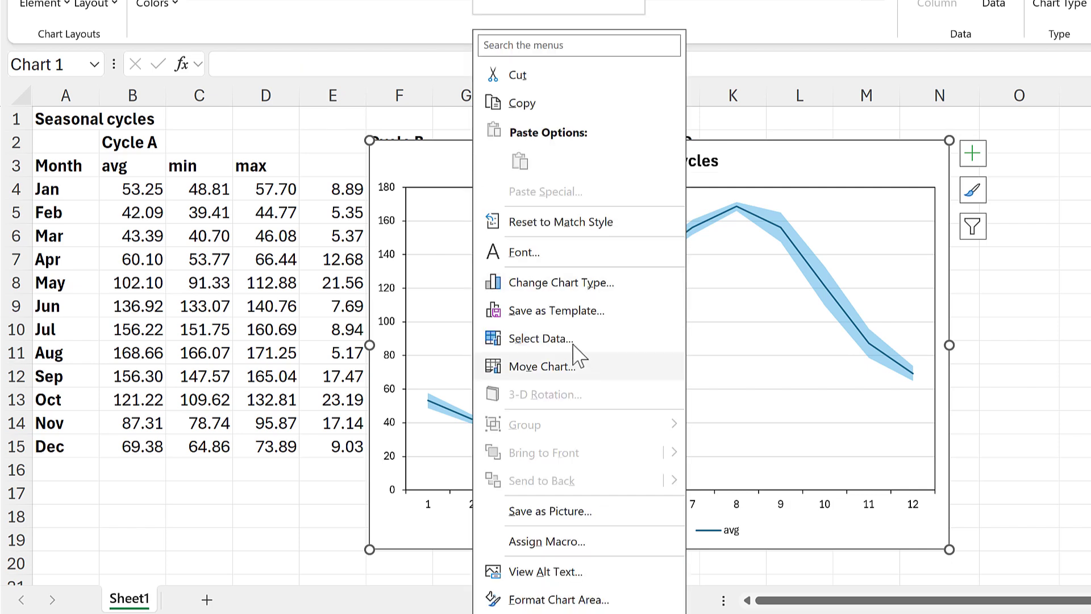
{"action": "key", "text": "Escape"}
{"action": "key", "text": "Escape"}
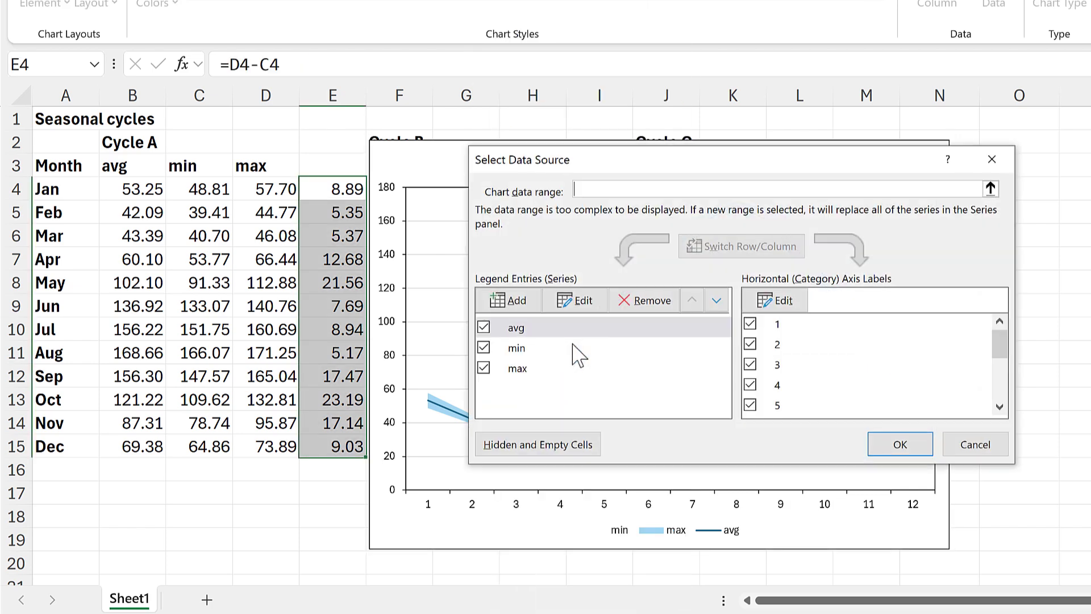
{"action": "left_click", "coordinate": [784, 301]}
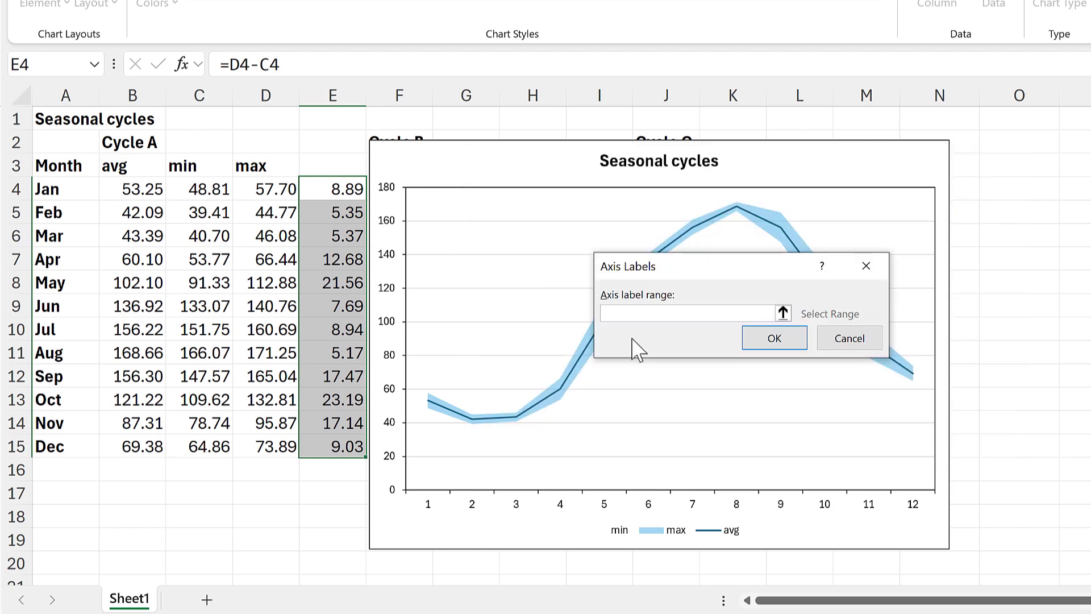
{"action": "left_click_drag", "start_coordinate": [85, 197], "coordinate": [54, 446]}
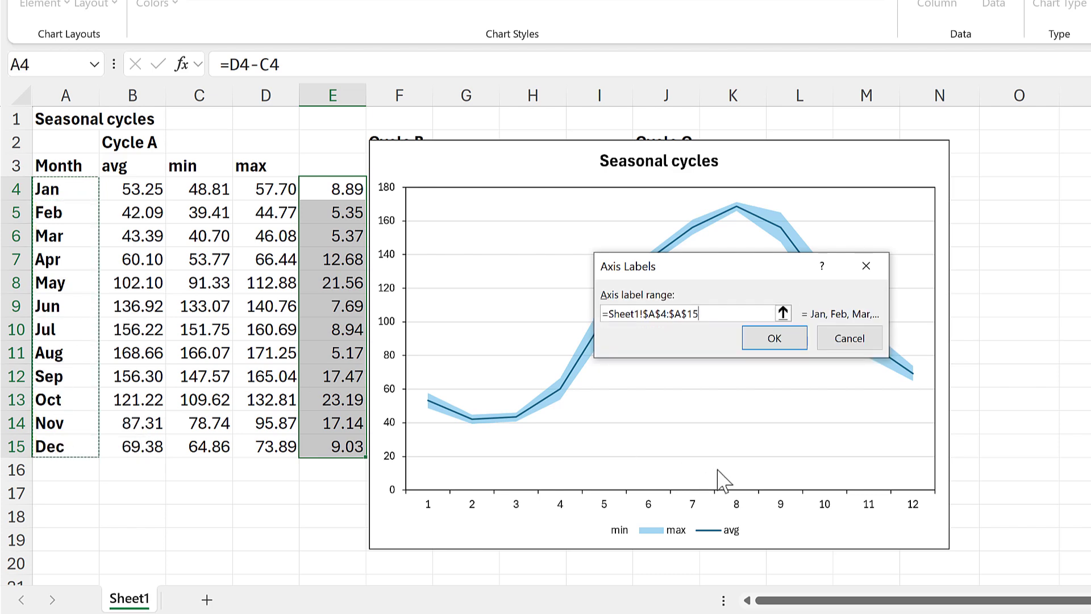
{"action": "left_click", "coordinate": [764, 341]}
{"action": "left_click", "coordinate": [890, 446]}
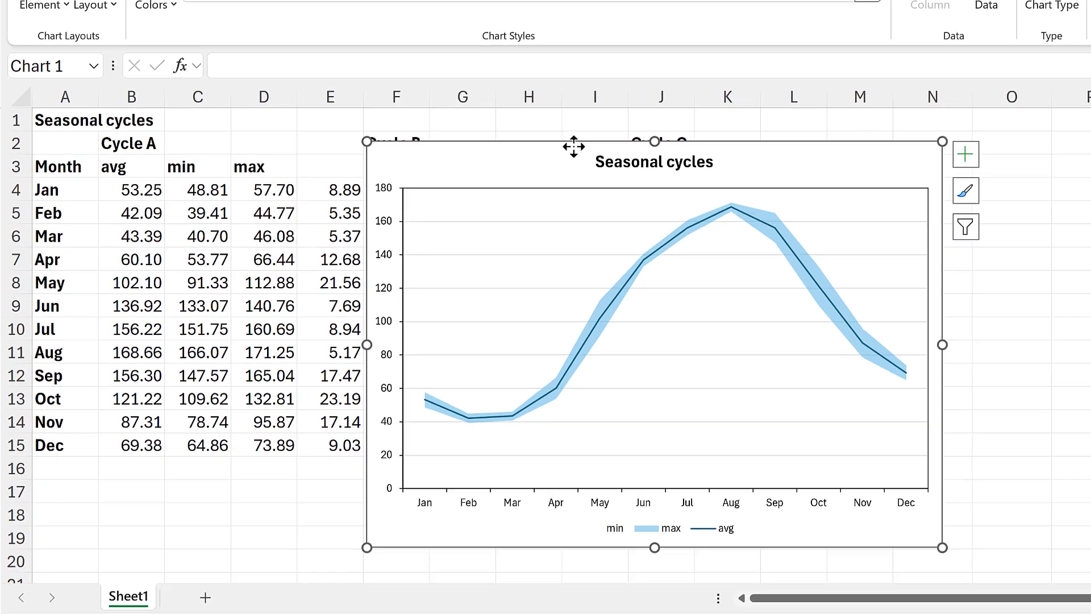
- Move the chart clear of the Cycle B columns and place a duplicate of it below the data table at row 18
{"action": "left_click_drag", "start_coordinate": [574, 147], "coordinate": [728, 128]}
{"action": "left_click_drag", "start_coordinate": [665, 142], "coordinate": [667, 146]}
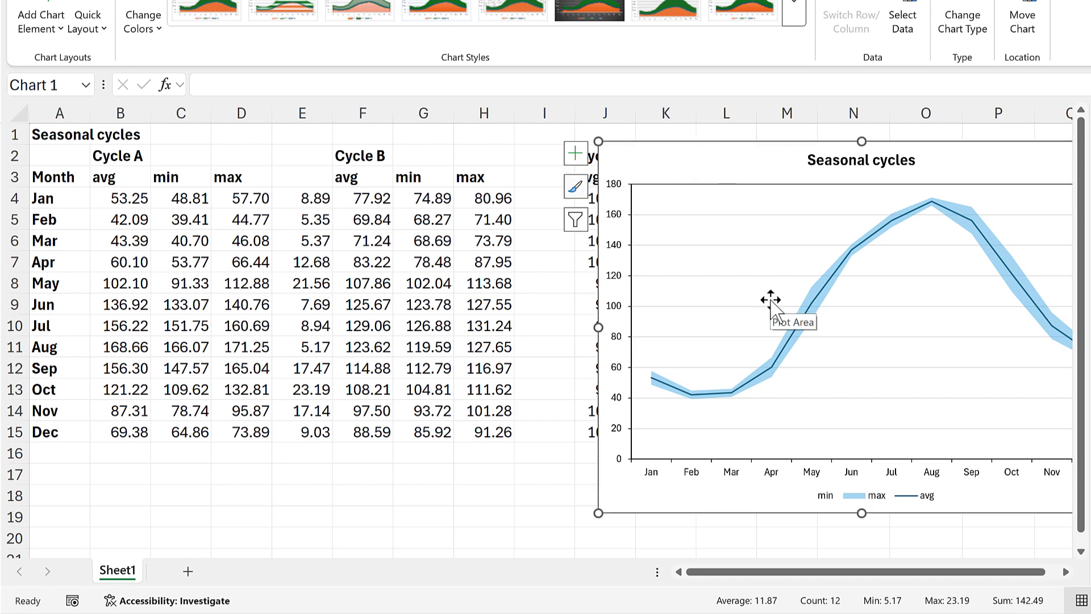
{"action": "key", "text": "ctrl+d"}
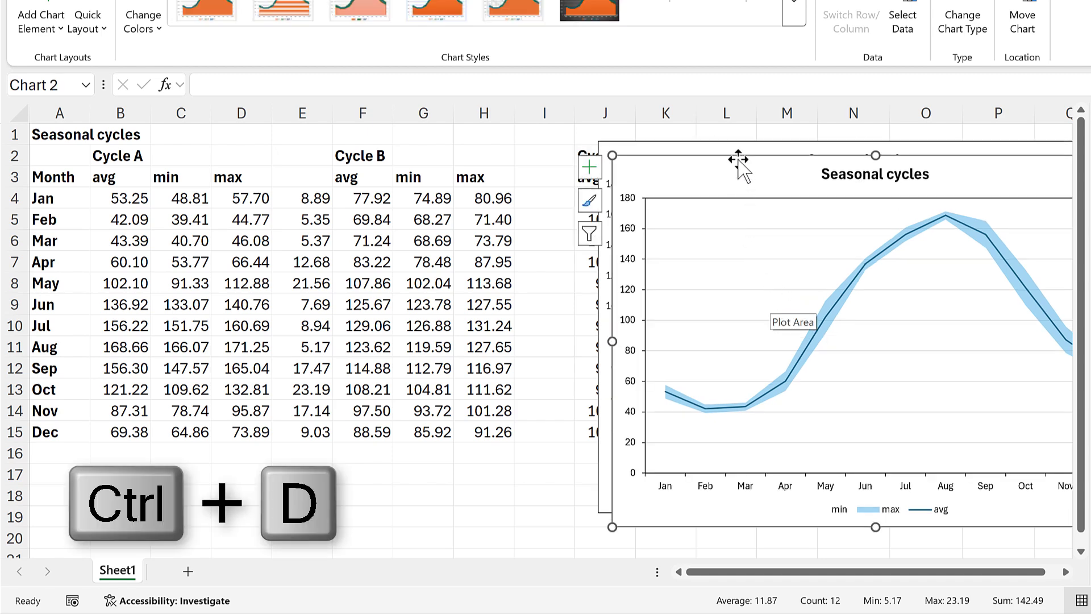
{"action": "left_click_drag", "start_coordinate": [733, 179], "coordinate": [196, 494]}
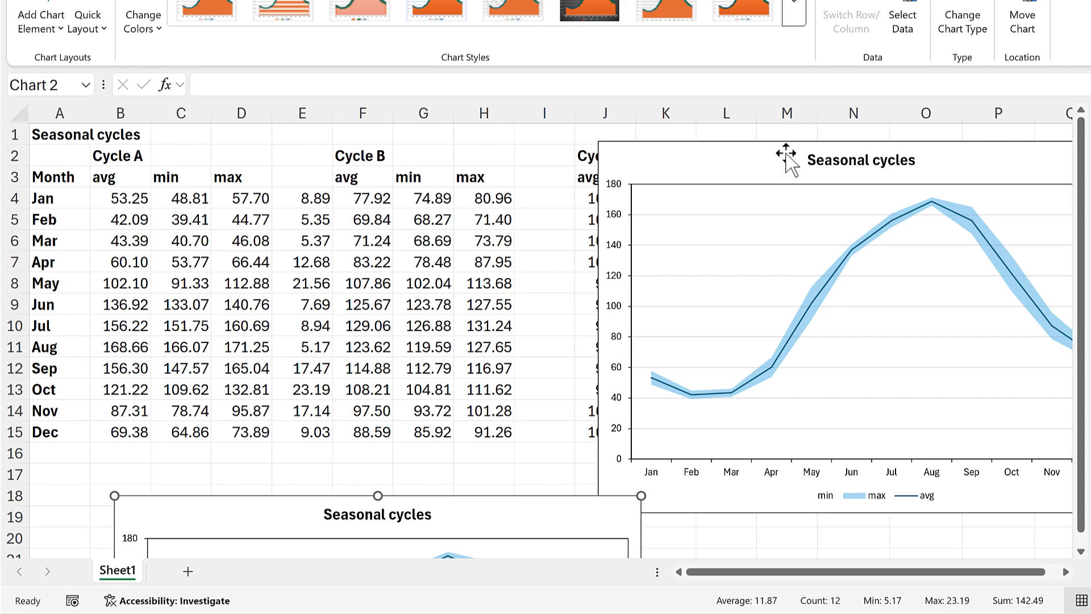
- In the original chart, repoint the min series to G4:G15 and the avg series to F4:F15 for Cycle B
{"action": "left_click", "coordinate": [759, 151]}
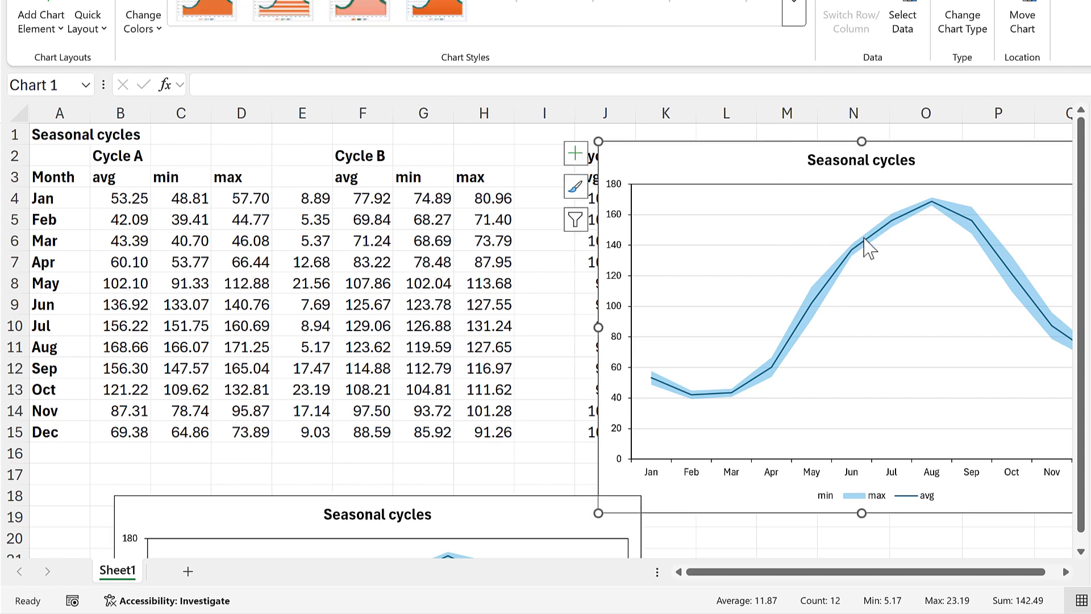
{"action": "left_click", "coordinate": [930, 275]}
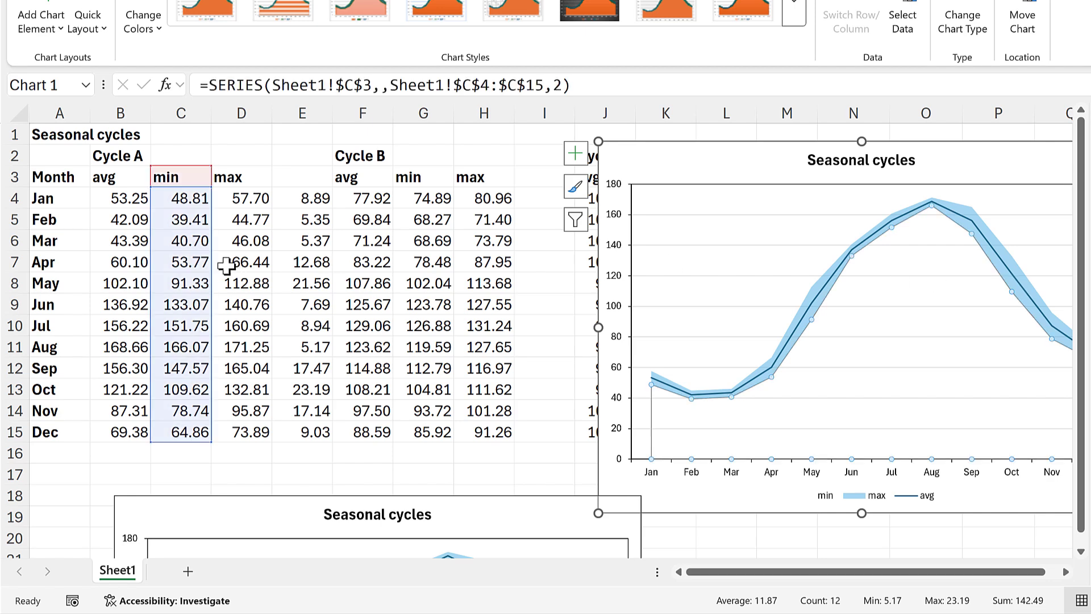
{"action": "left_click_drag", "start_coordinate": [212, 263], "coordinate": [408, 254]}
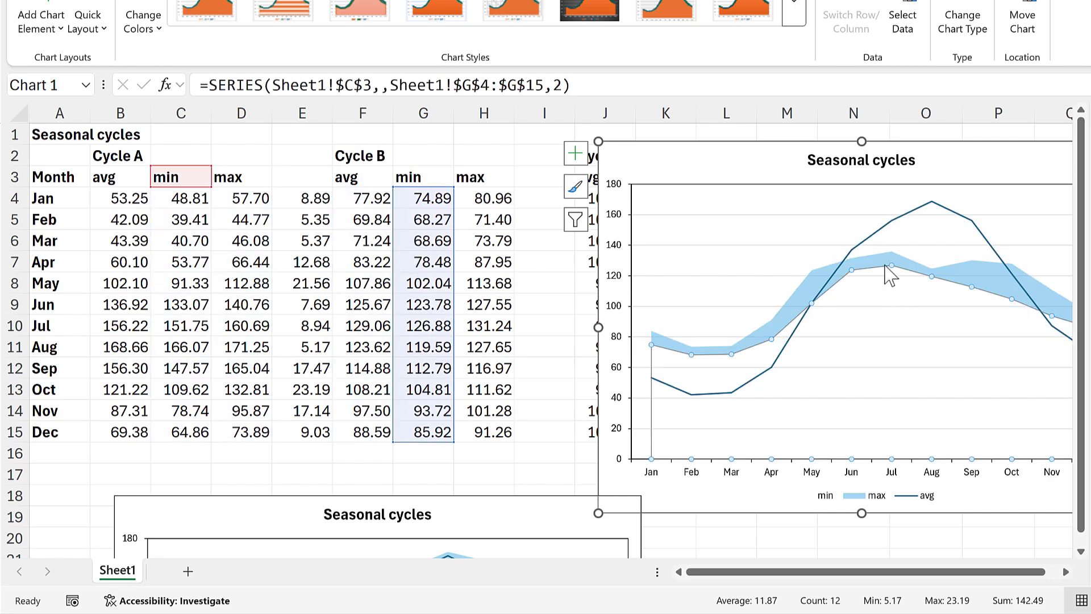
{"action": "left_click", "coordinate": [892, 225]}
{"action": "left_click_drag", "start_coordinate": [147, 223], "coordinate": [361, 235]}
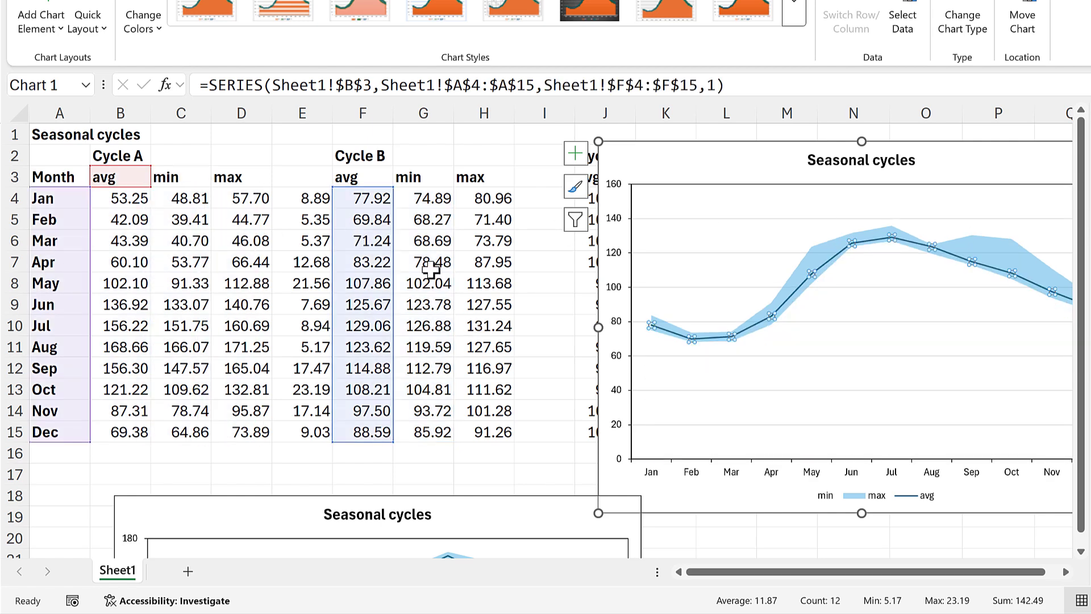
- Calculate Cycle B's max minus min with =H4-G4 in I4 and fill the formula down to I15
{"action": "left_click", "coordinate": [543, 206]}
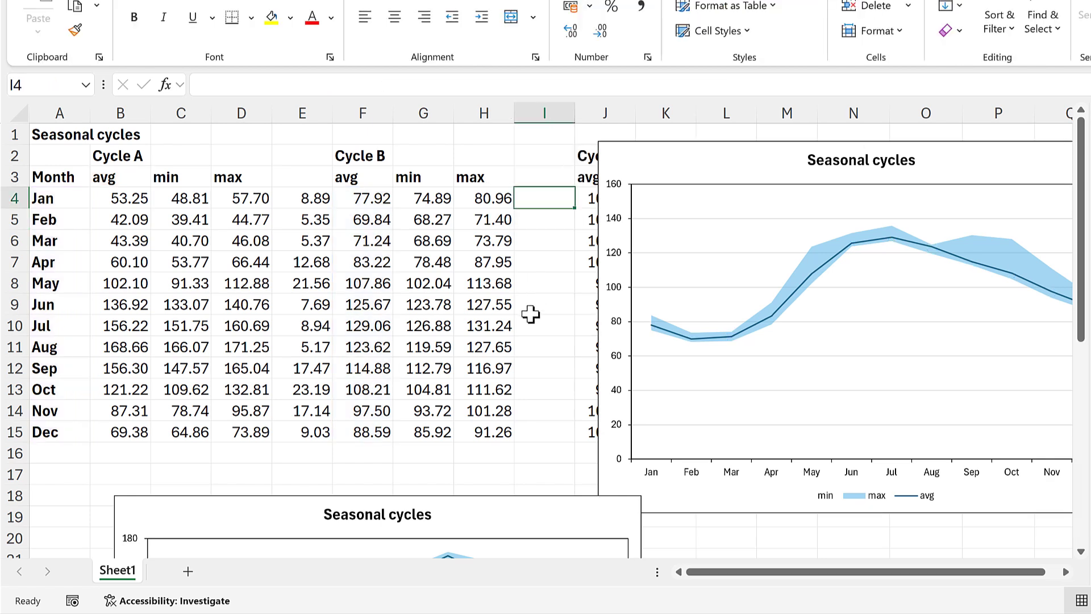
{"action": "type", "text": "="}
{"action": "left_click", "coordinate": [484, 206]}
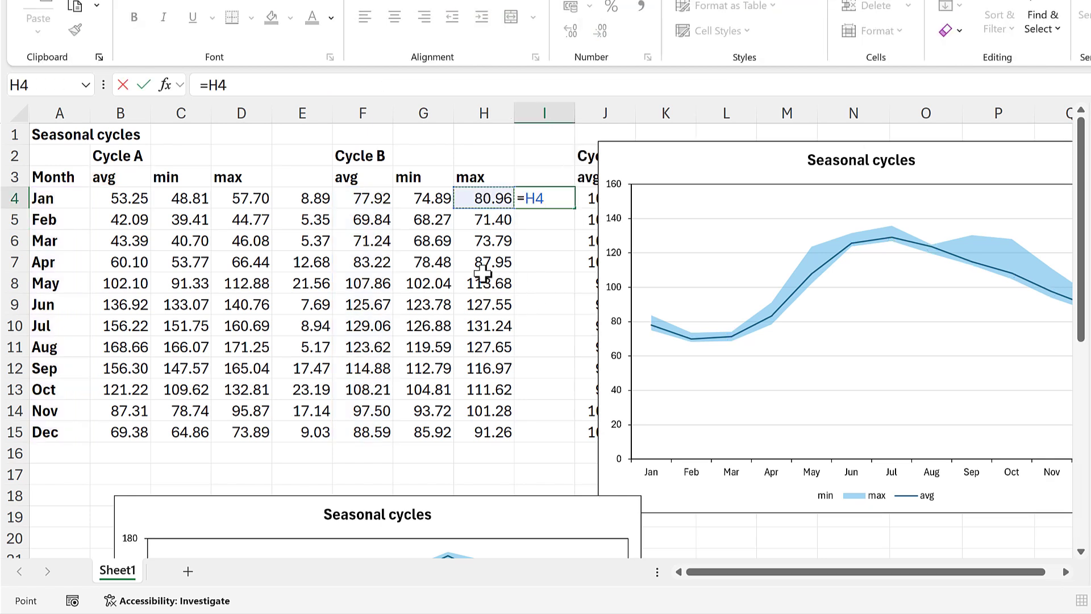
{"action": "type", "text": "-"}
{"action": "left_click", "coordinate": [421, 198]}
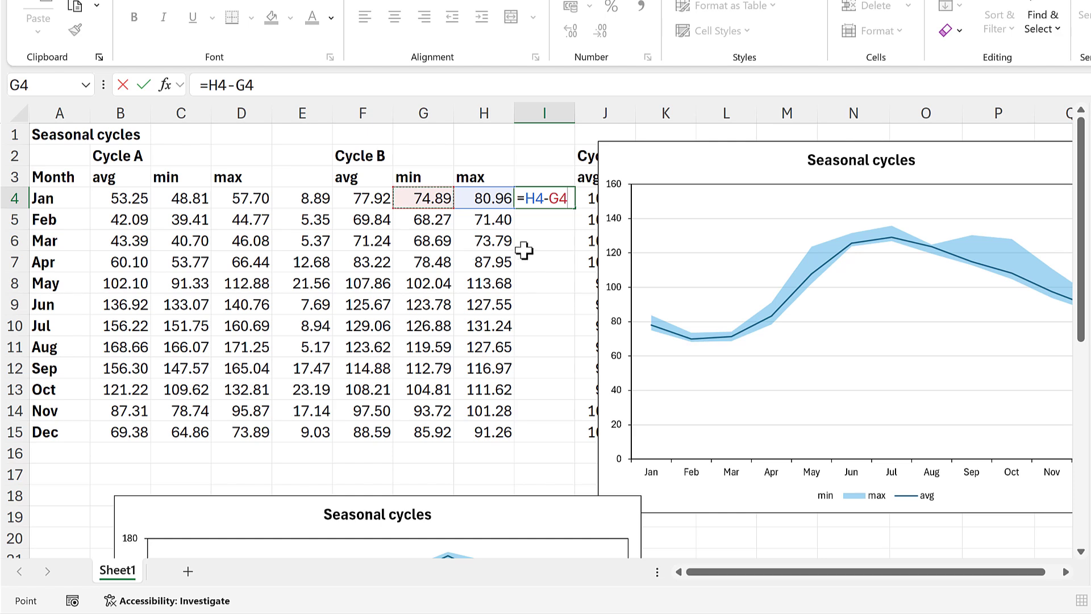
{"action": "key", "text": "Return"}
{"action": "left_click", "coordinate": [549, 201]}
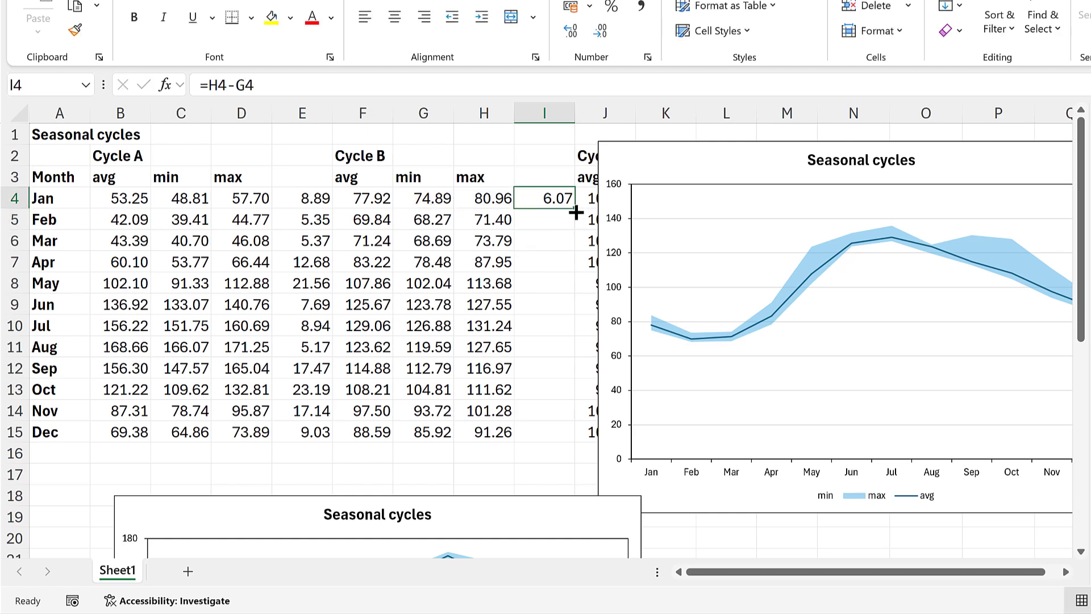
{"action": "double_click", "coordinate": [575, 210]}
- Repoint the max series of the Cycle B chart to the differences in I4:I15
{"action": "left_click", "coordinate": [828, 253]}
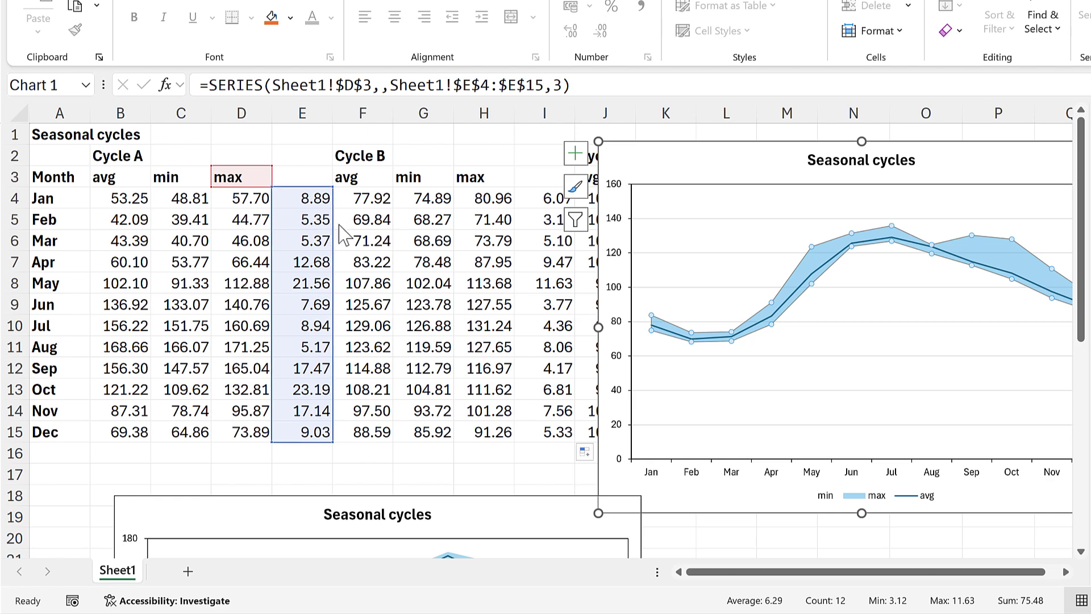
{"action": "left_click_drag", "start_coordinate": [341, 235], "coordinate": [546, 243]}
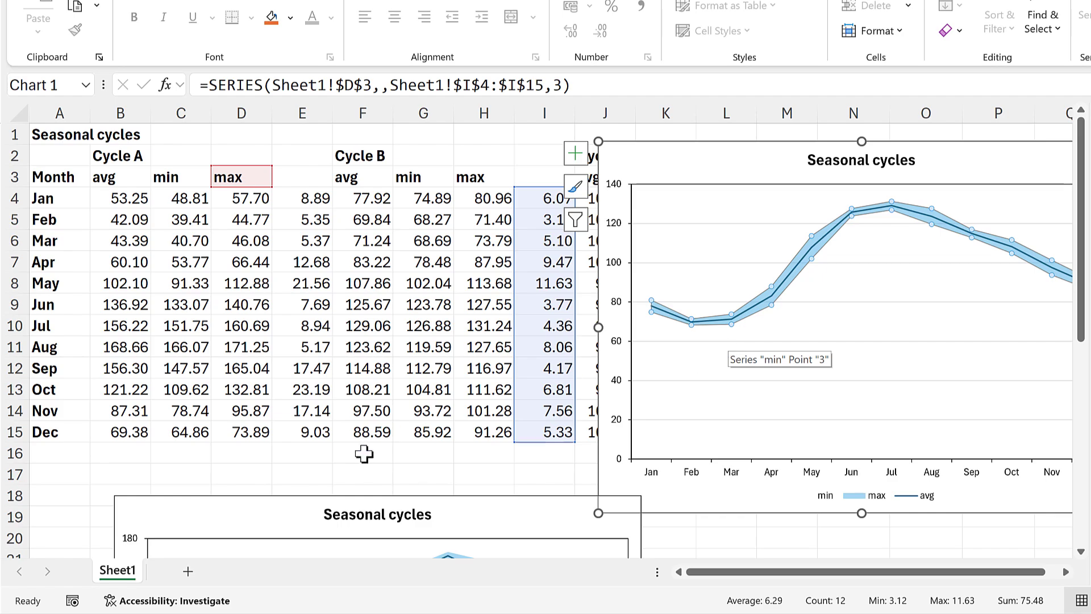
{"action": "left_click", "coordinate": [358, 478]}
- Move the duplicated Cycle A chart up so it partly overlaps the Cycle B chart
{"action": "left_click", "coordinate": [311, 503]}
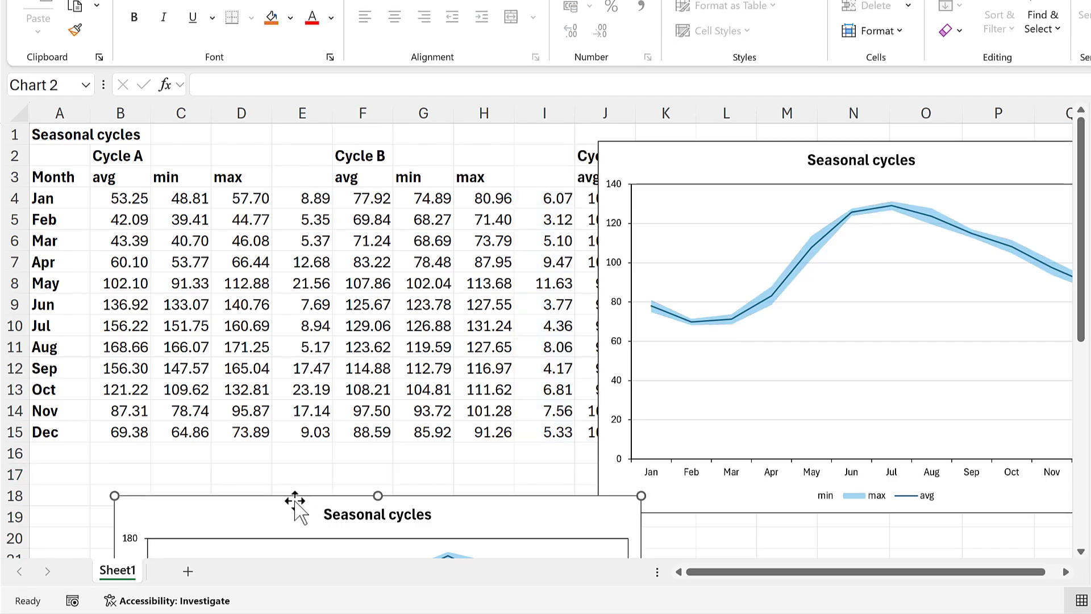
{"action": "left_click_drag", "start_coordinate": [295, 501], "coordinate": [537, 254]}
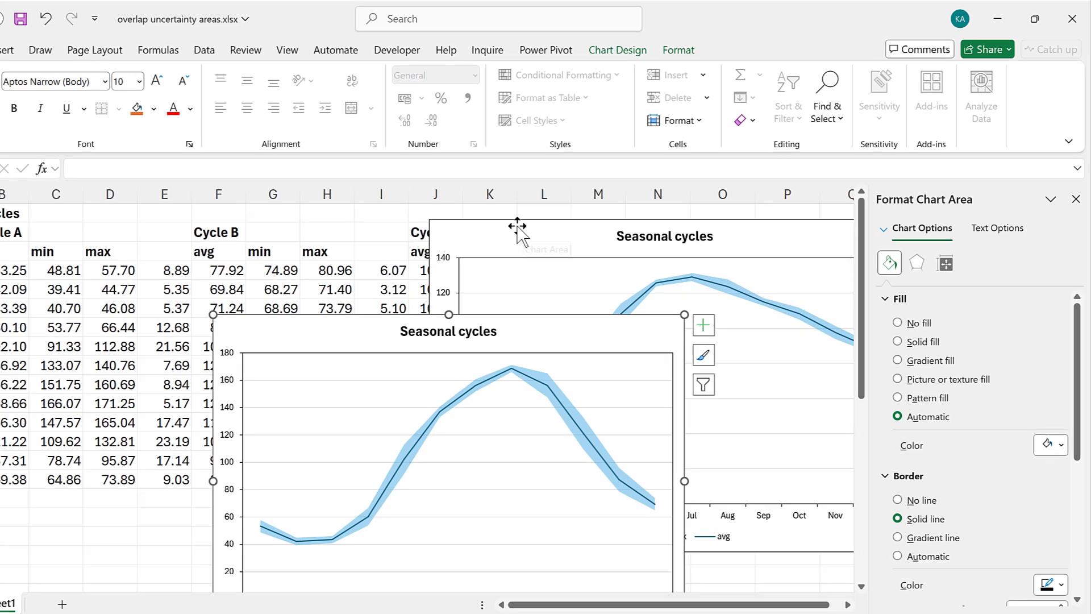
- Bring the Cycle B chart in front of the Cycle A chart and set its chart area to No fill
{"action": "left_click", "coordinate": [582, 204]}
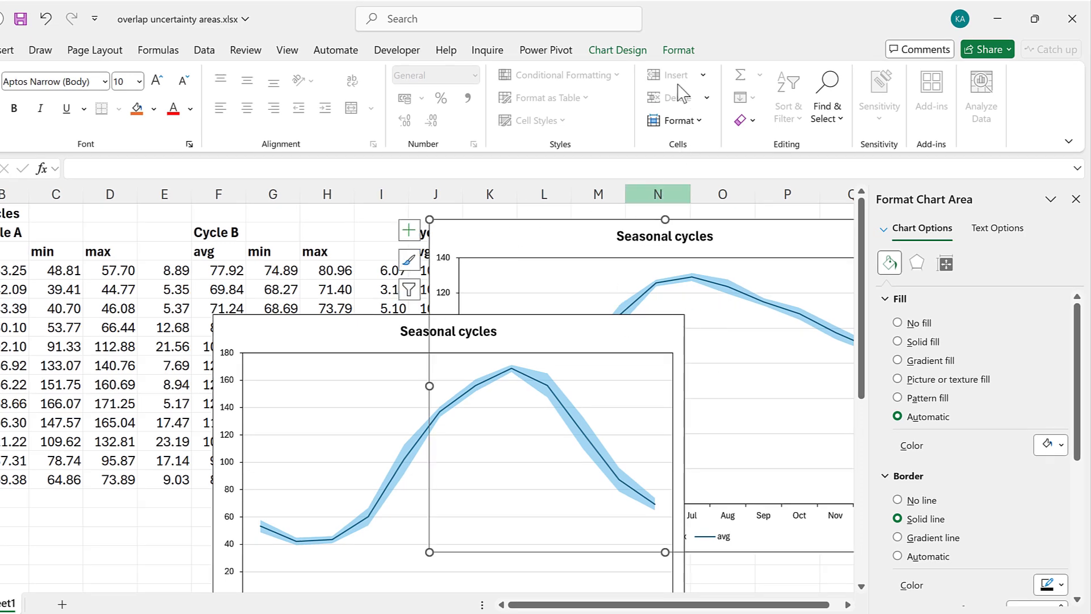
{"action": "left_click", "coordinate": [676, 51]}
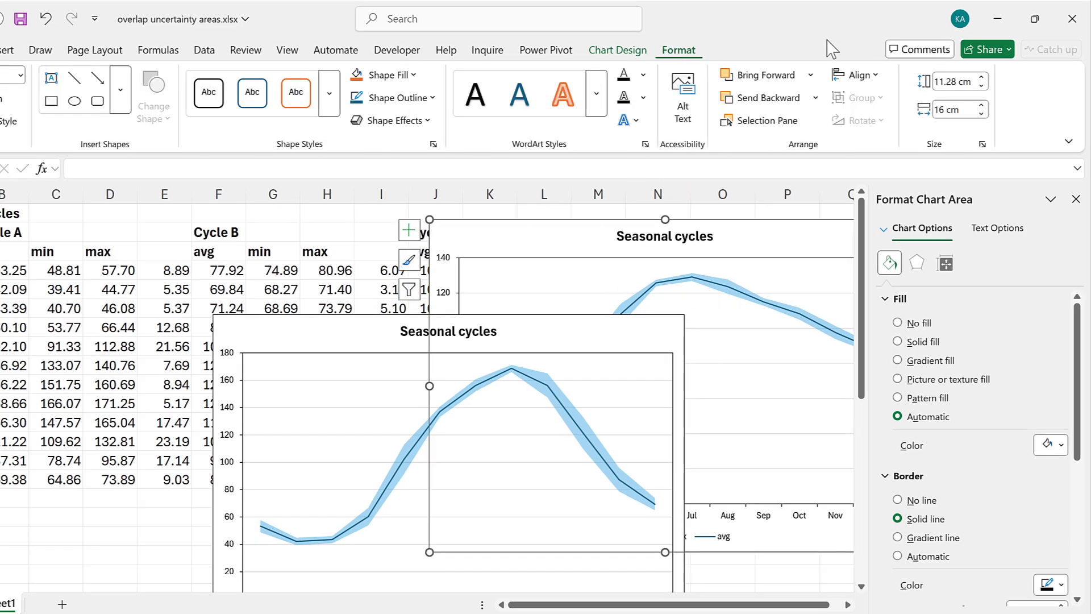
{"action": "left_click", "coordinate": [811, 74]}
{"action": "left_click", "coordinate": [765, 121]}
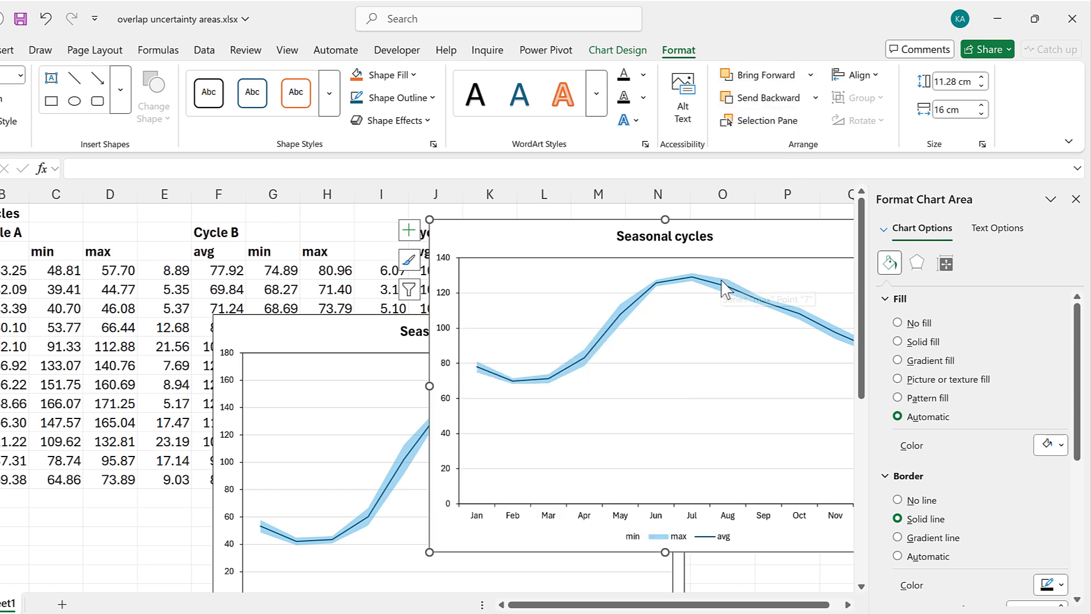
{"action": "left_click", "coordinate": [910, 324]}
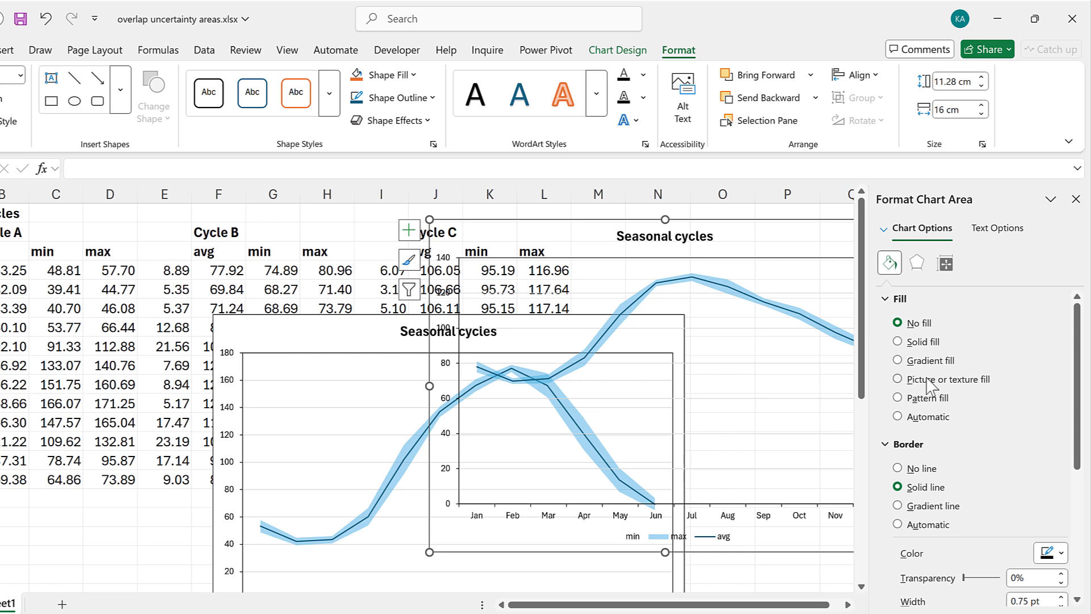
- Align the two charts by center and middle so they overlap exactly, and move the stacked pair up
{"action": "left_click", "coordinate": [292, 338], "text": "ctrl"}
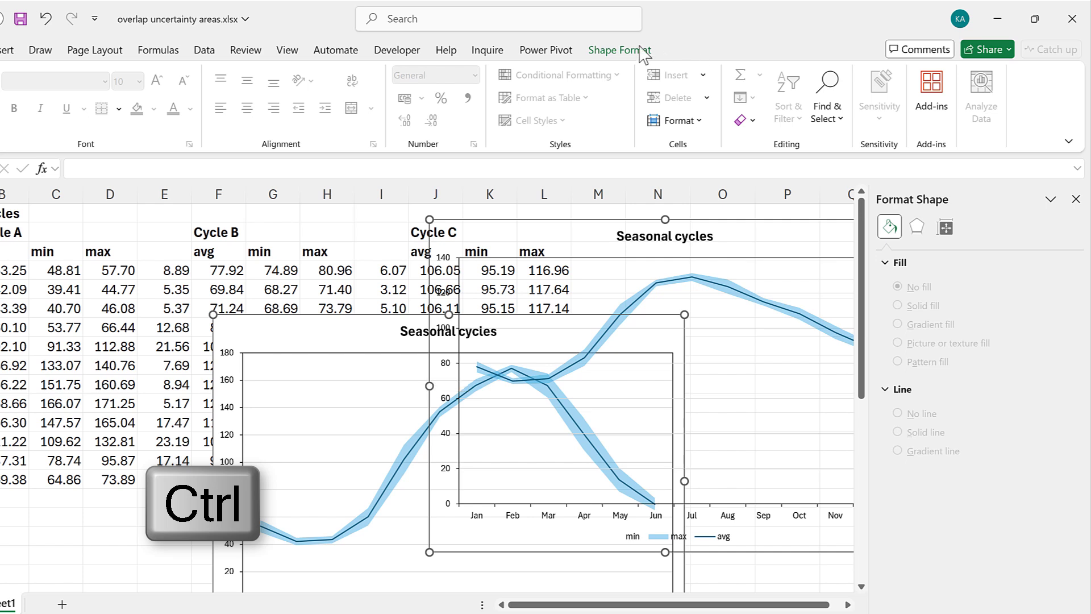
{"action": "left_click", "coordinate": [643, 52]}
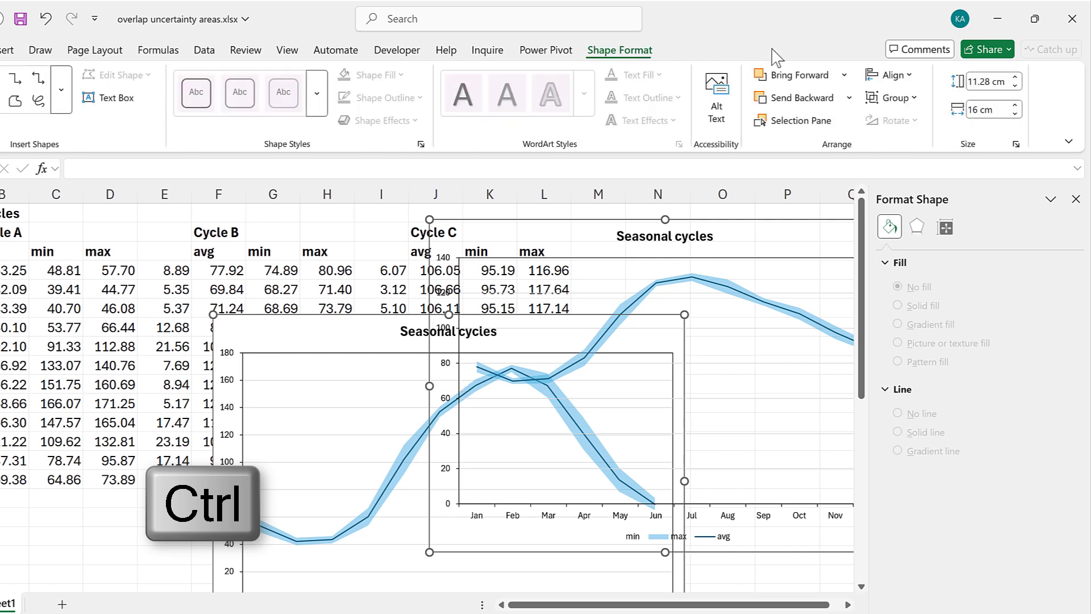
{"action": "left_click", "coordinate": [892, 75]}
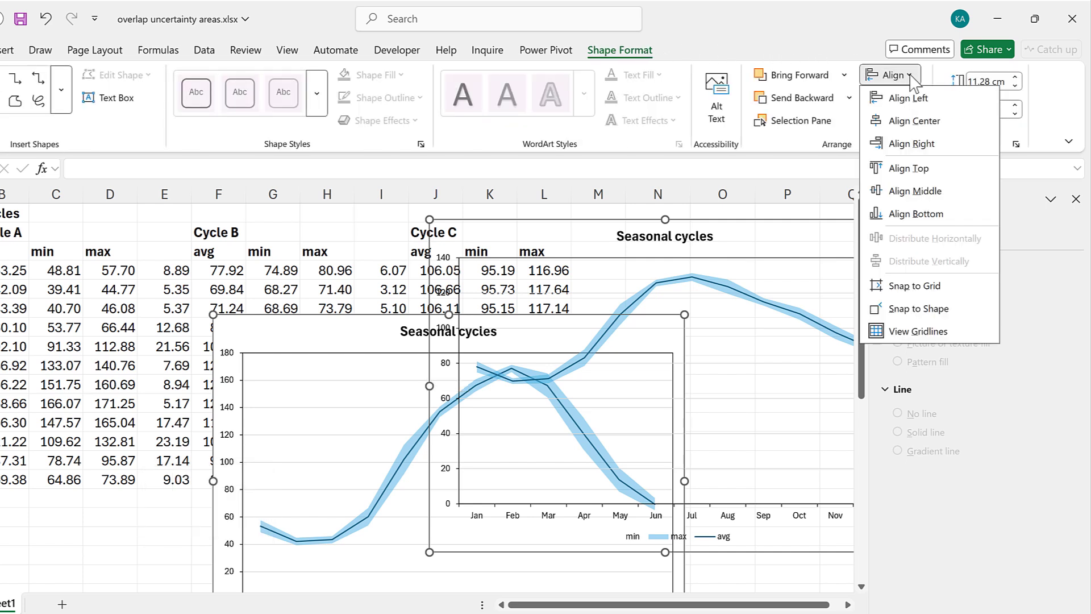
{"action": "left_click", "coordinate": [930, 121]}
{"action": "left_click", "coordinate": [891, 75]}
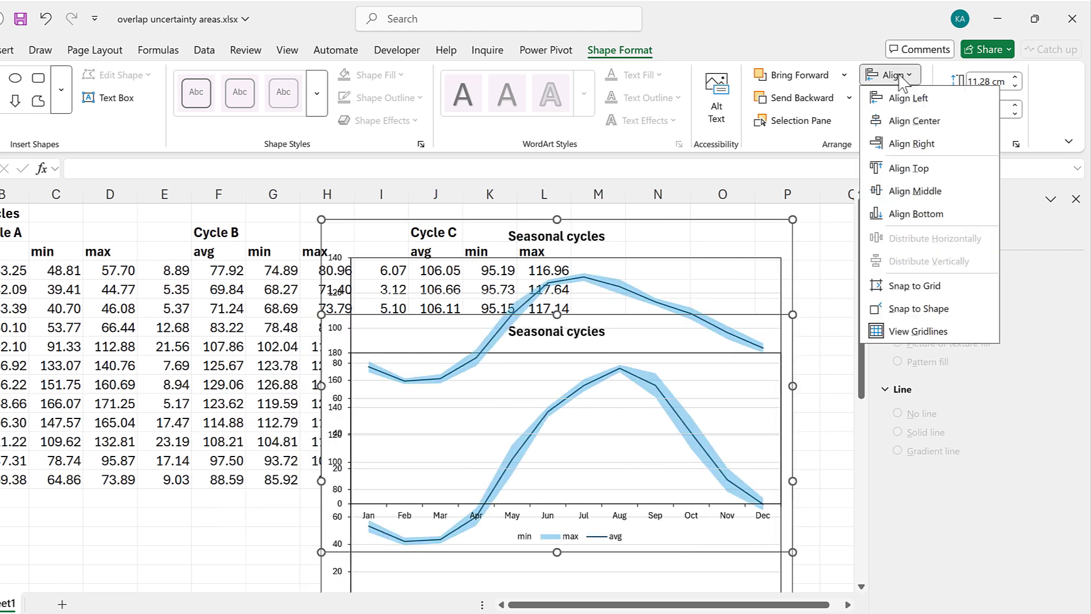
{"action": "left_click", "coordinate": [915, 191]}
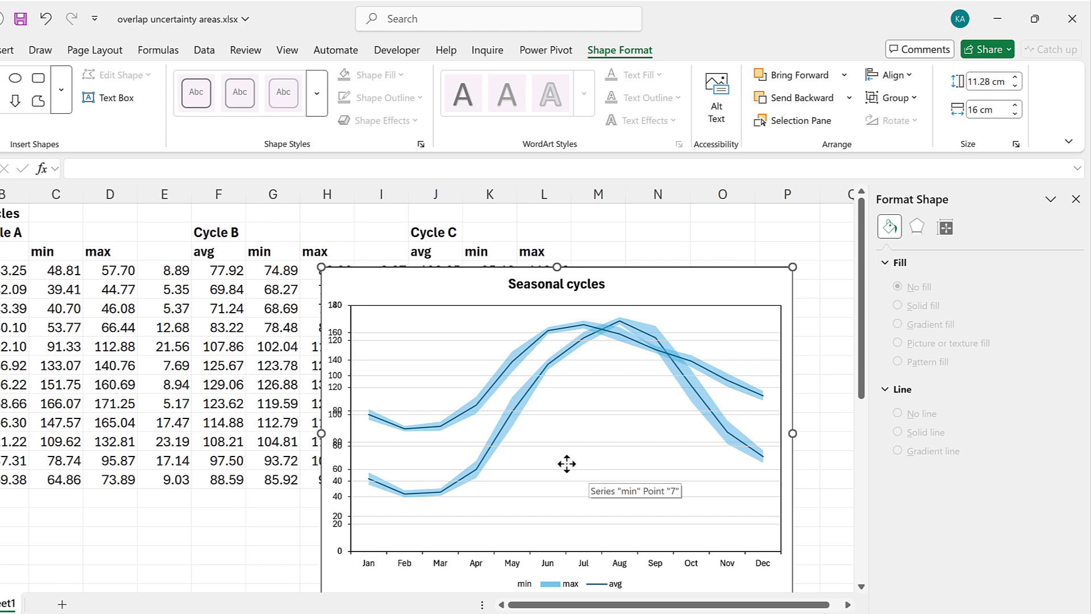
{"action": "left_click_drag", "start_coordinate": [464, 269], "coordinate": [480, 228]}
{"action": "left_click", "coordinate": [296, 223]}
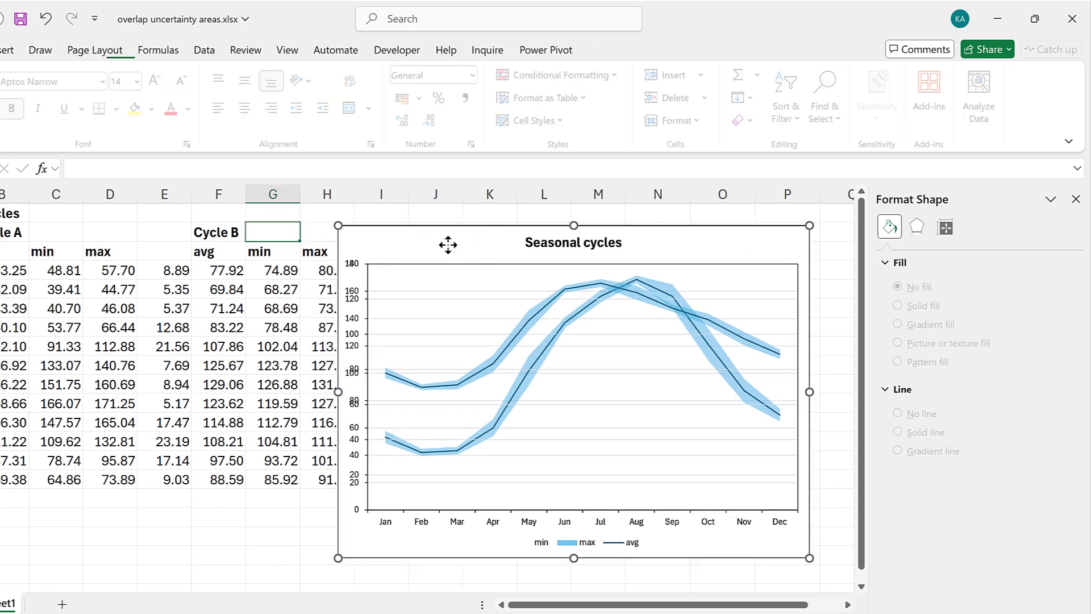
- Separate the stacked charts, placing the Cycle A chart below the data table and the Cycle B chart beside the Cycle C columns
{"action": "left_click", "coordinate": [438, 235]}
{"action": "left_click_drag", "start_coordinate": [463, 296], "coordinate": [467, 282]}
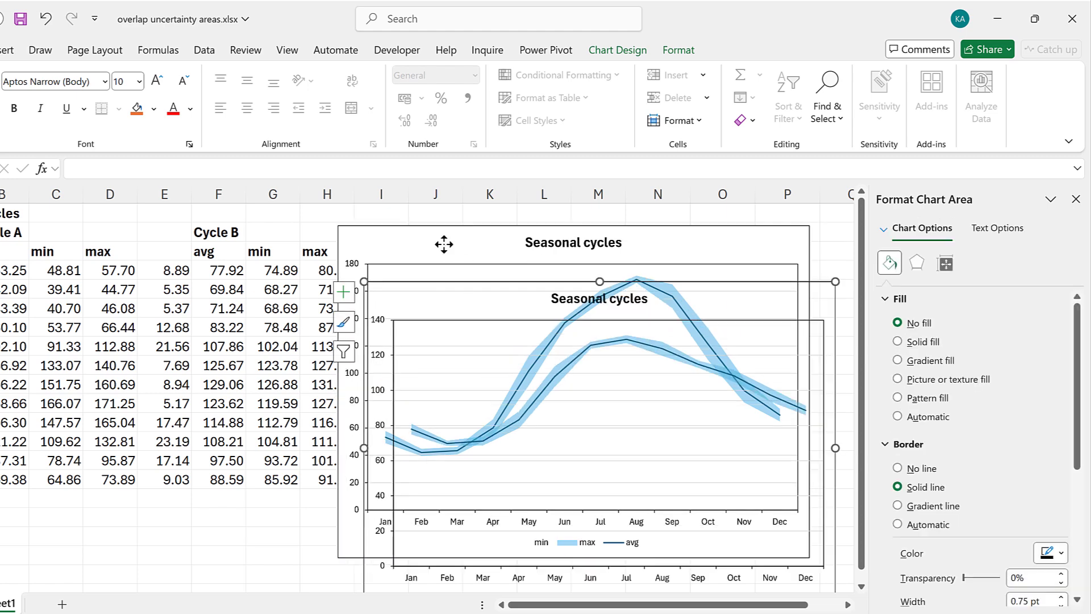
{"action": "left_click", "coordinate": [436, 229]}
{"action": "left_click_drag", "start_coordinate": [434, 227], "coordinate": [109, 527]}
{"action": "left_click", "coordinate": [388, 287]}
{"action": "left_click_drag", "start_coordinate": [389, 287], "coordinate": [624, 230]}
- Hide the worksheet gridlines so that only the data and charts show behind the Cycle B chart
{"action": "left_click", "coordinate": [847, 605]}
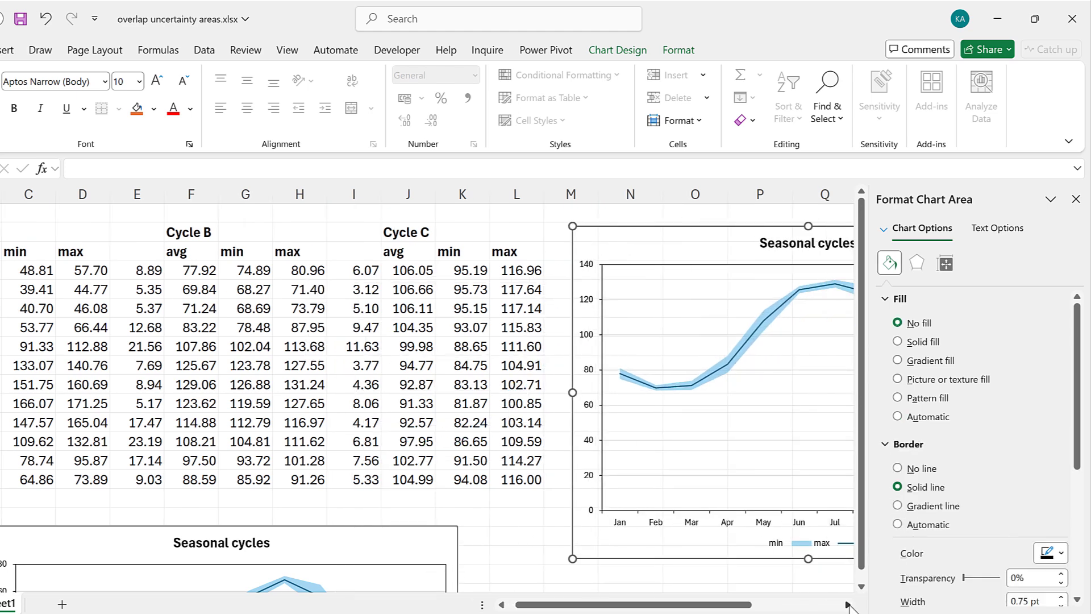
{"action": "left_click", "coordinate": [848, 604]}
{"action": "left_click", "coordinate": [848, 605]}
{"action": "left_click", "coordinate": [848, 604]}
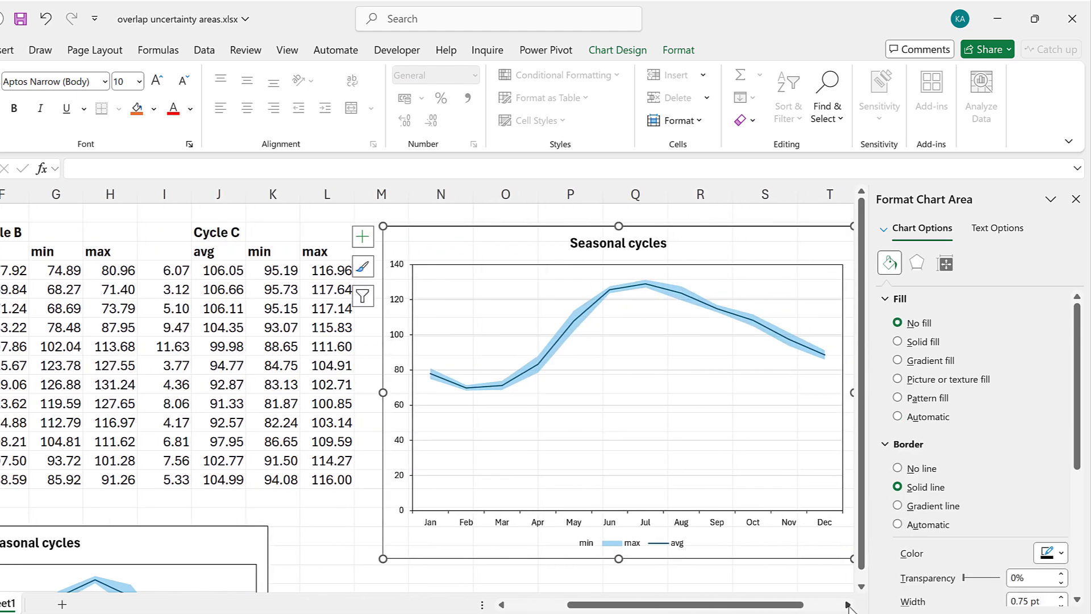
{"action": "left_click", "coordinate": [848, 605]}
{"action": "left_click", "coordinate": [291, 53]}
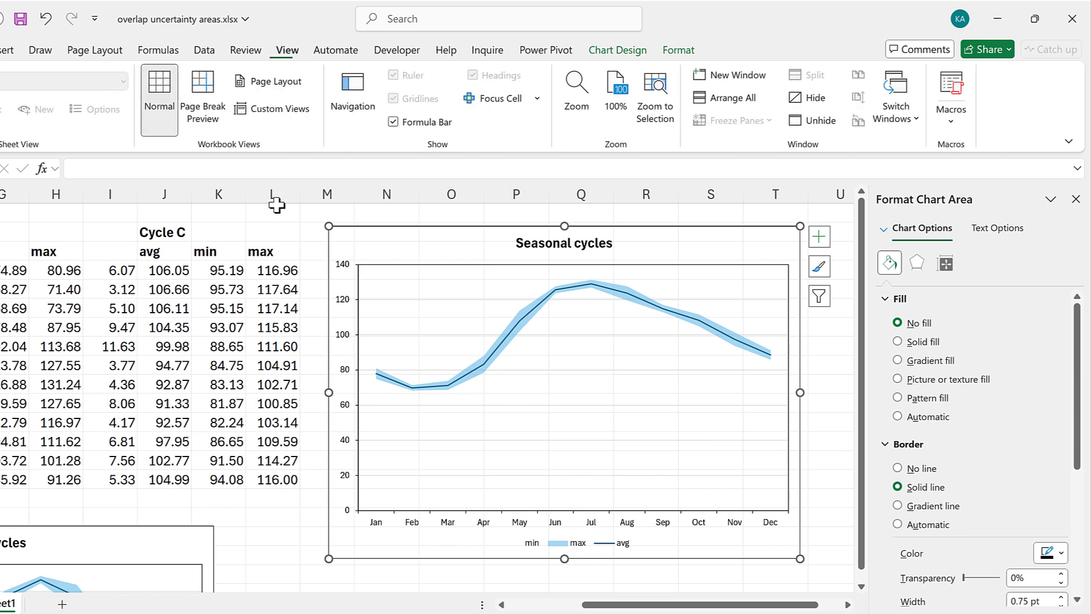
{"action": "left_click", "coordinate": [274, 214]}
{"action": "left_click", "coordinate": [395, 99]}
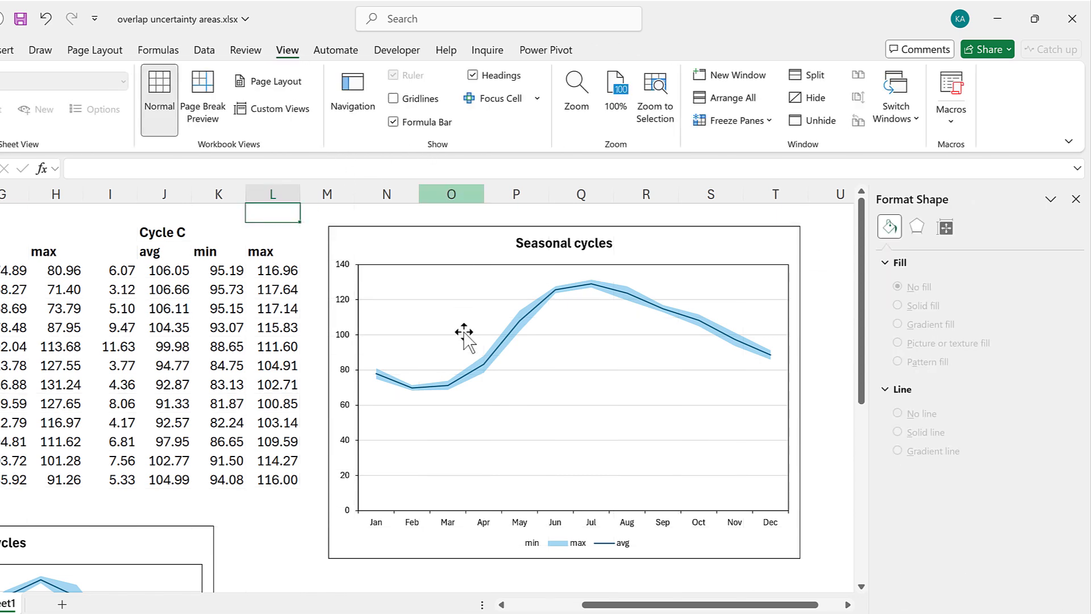
- Set the maximum bound of the Cycle B chart's vertical axis to 180 to match the Cycle A chart's scale
{"action": "left_click_drag", "start_coordinate": [91, 528], "coordinate": [693, 256]}
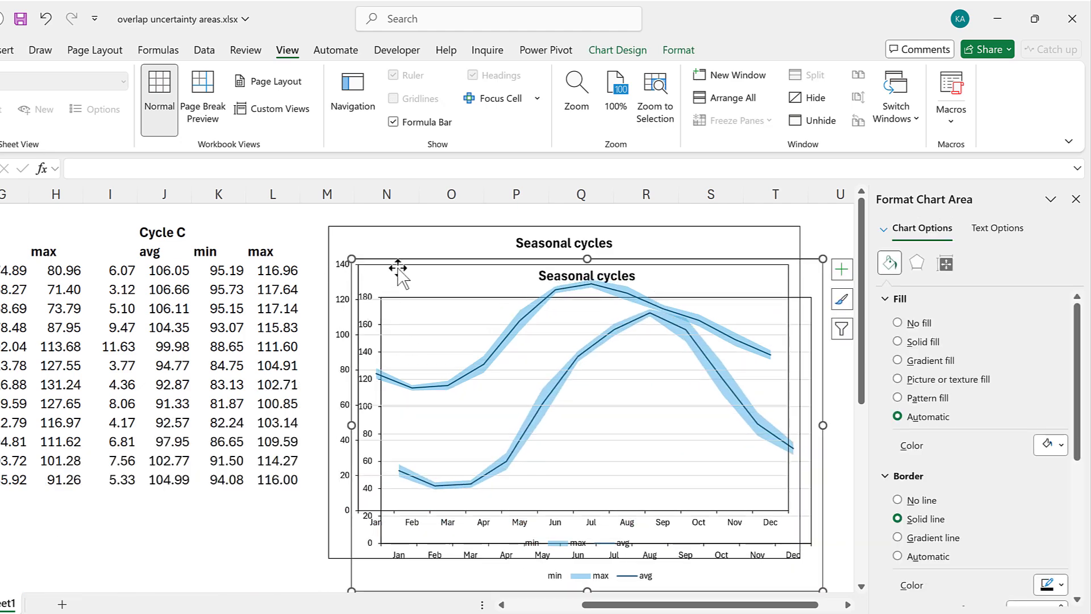
{"action": "left_click_drag", "start_coordinate": [397, 260], "coordinate": [20, 575]}
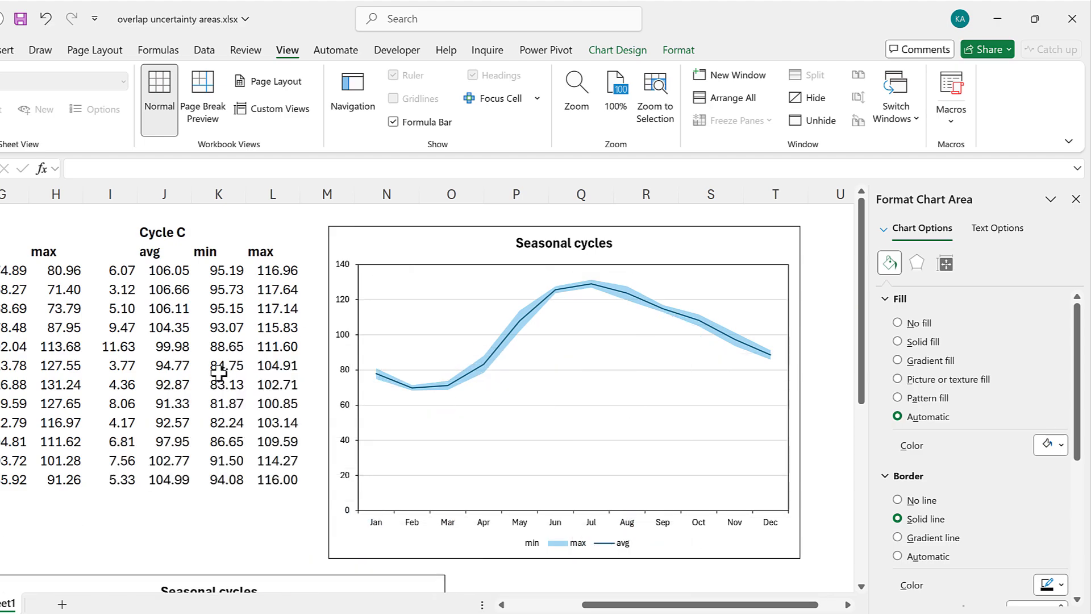
{"action": "left_click", "coordinate": [343, 311]}
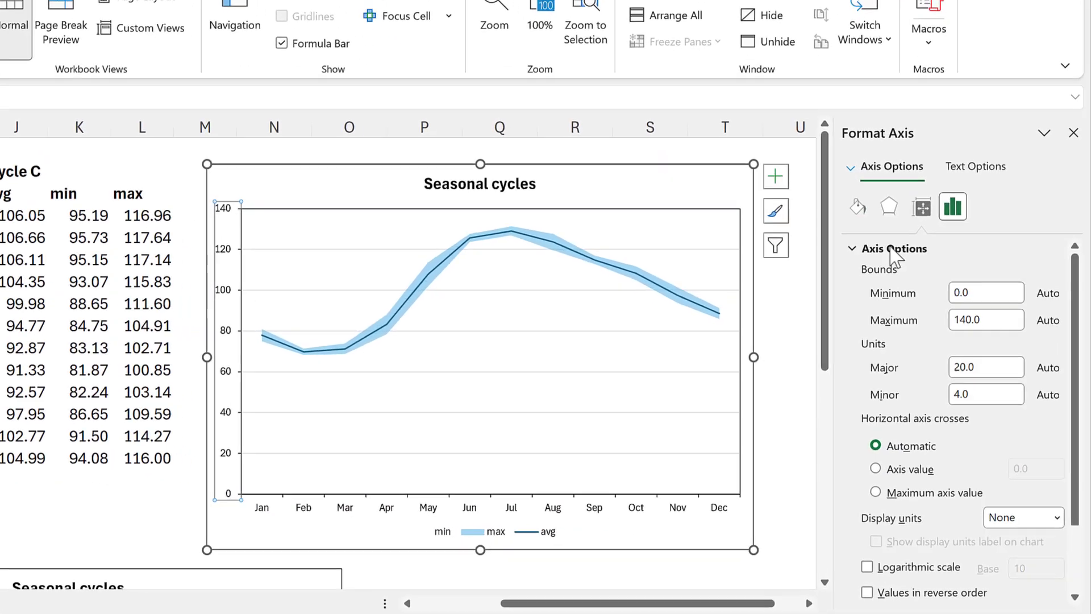
{"action": "double_click", "coordinate": [956, 272]}
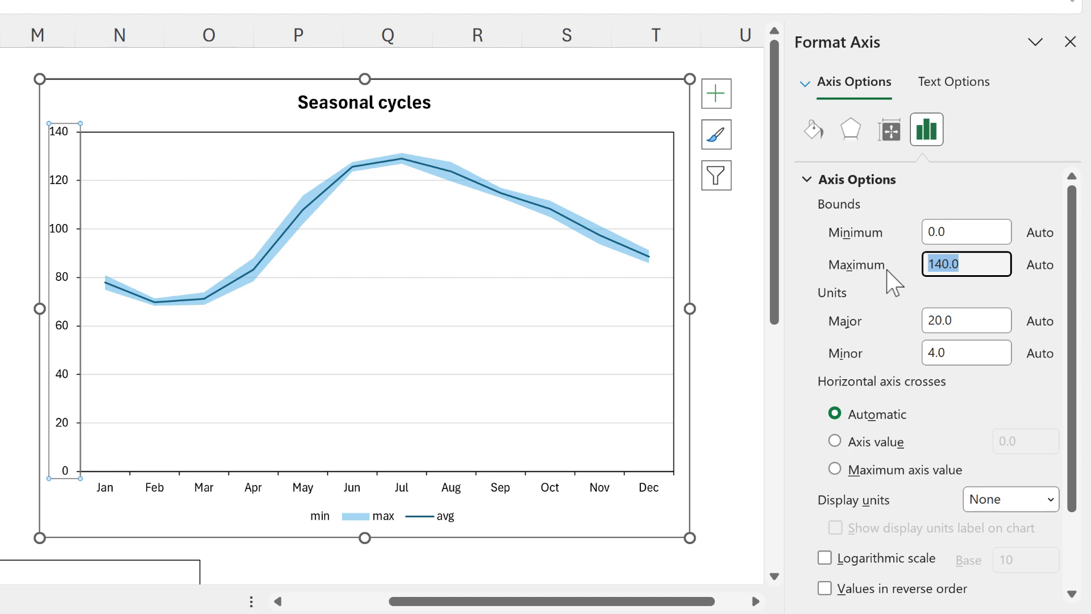
{"action": "type", "text": "180"}
{"action": "key", "text": "Return"}
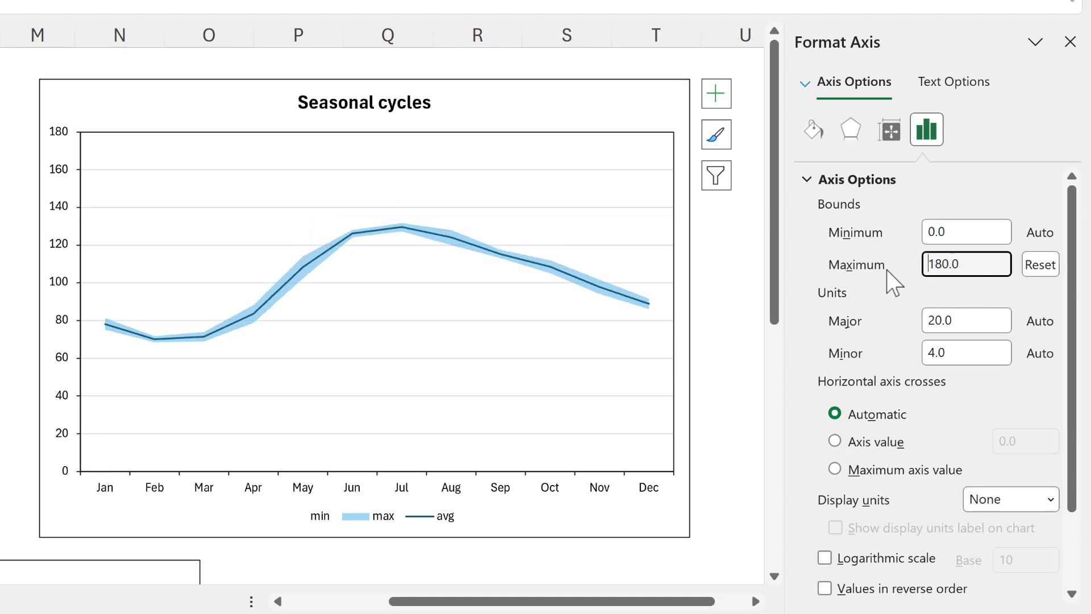
- Recolor the Cycle B chart's shaded band to a light theme green and its average line to dark green
{"action": "left_click", "coordinate": [438, 231]}
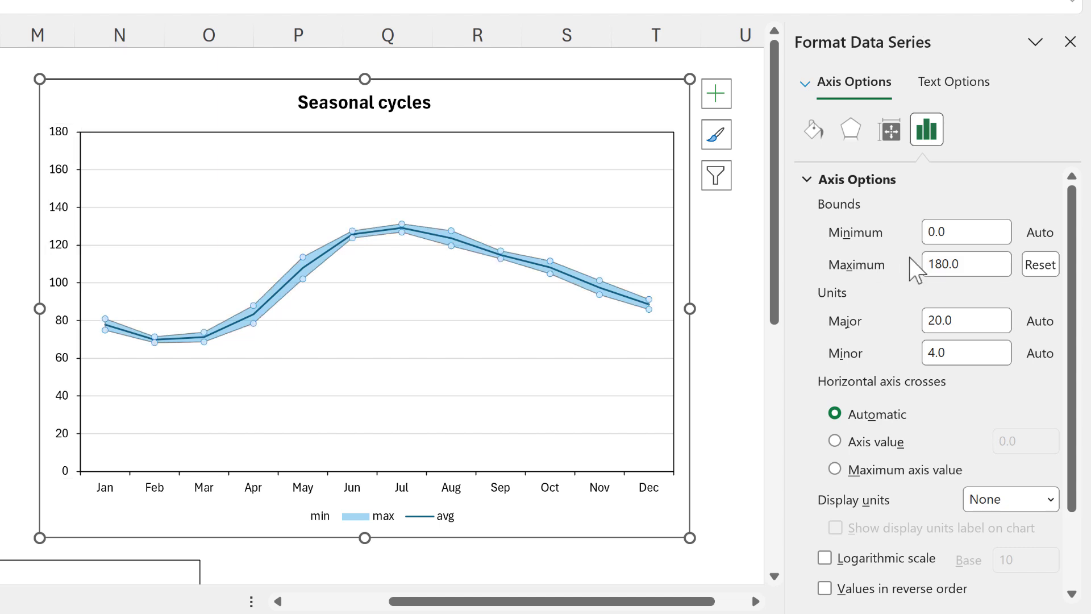
{"action": "left_click", "coordinate": [801, 128]}
{"action": "left_click", "coordinate": [1029, 383]}
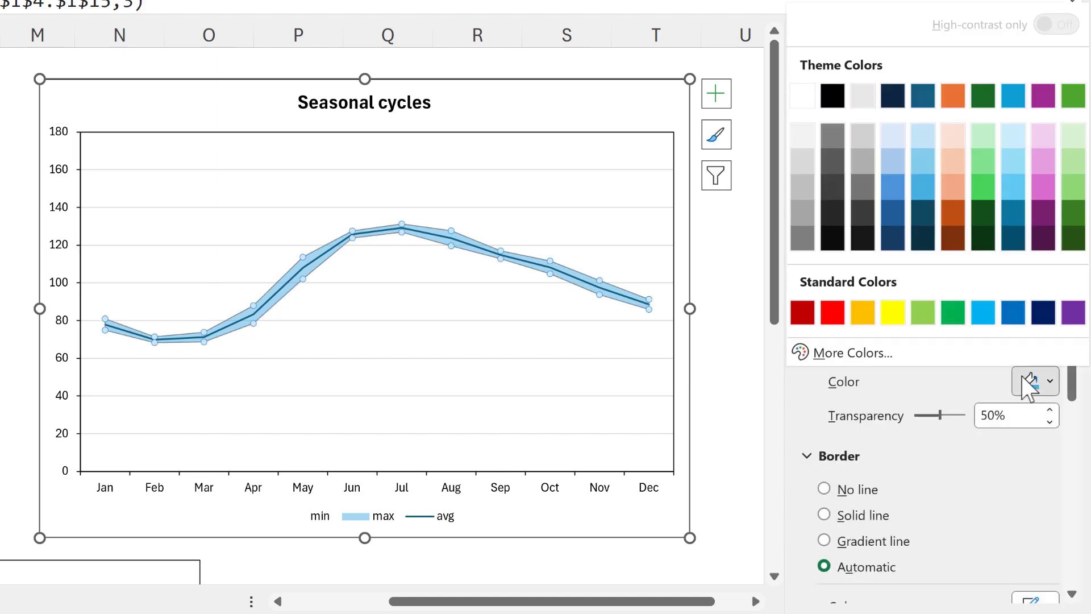
{"action": "left_click", "coordinate": [985, 188]}
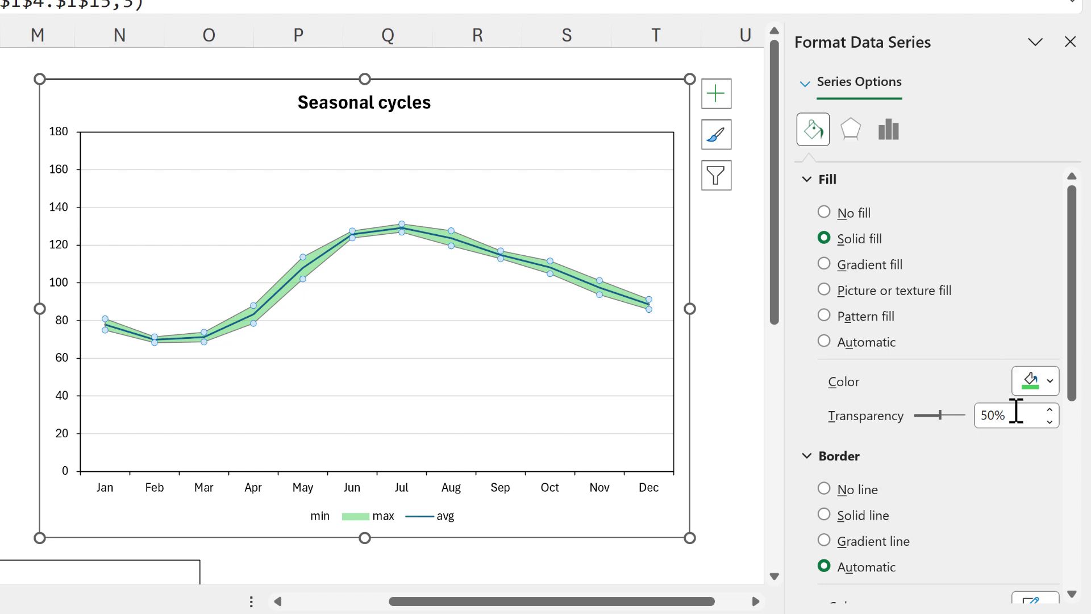
{"action": "left_click", "coordinate": [568, 276]}
{"action": "left_click", "coordinate": [1035, 364]}
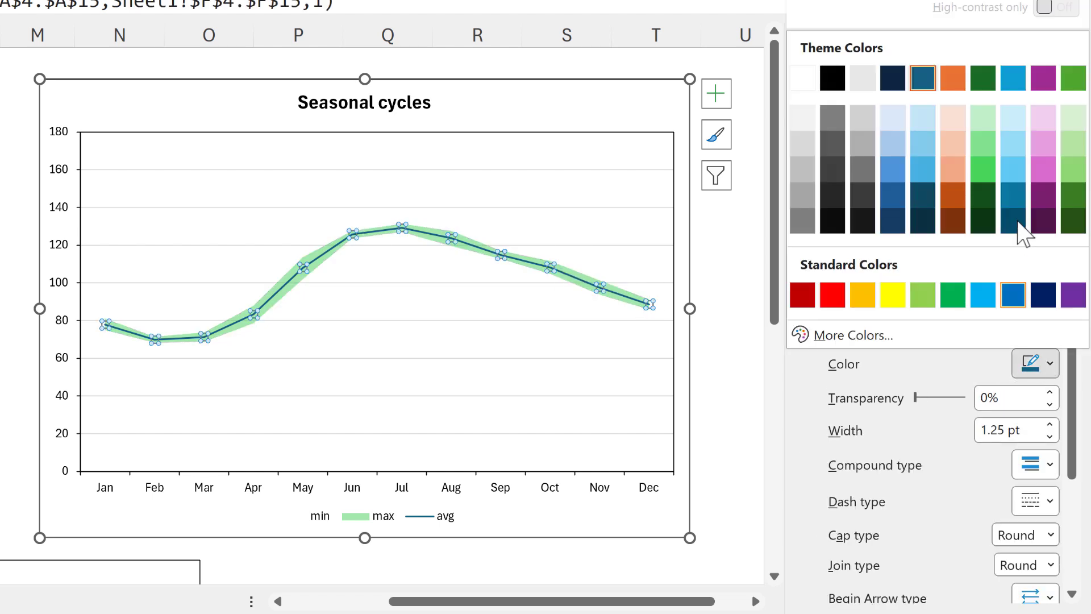
{"action": "left_click", "coordinate": [984, 77]}
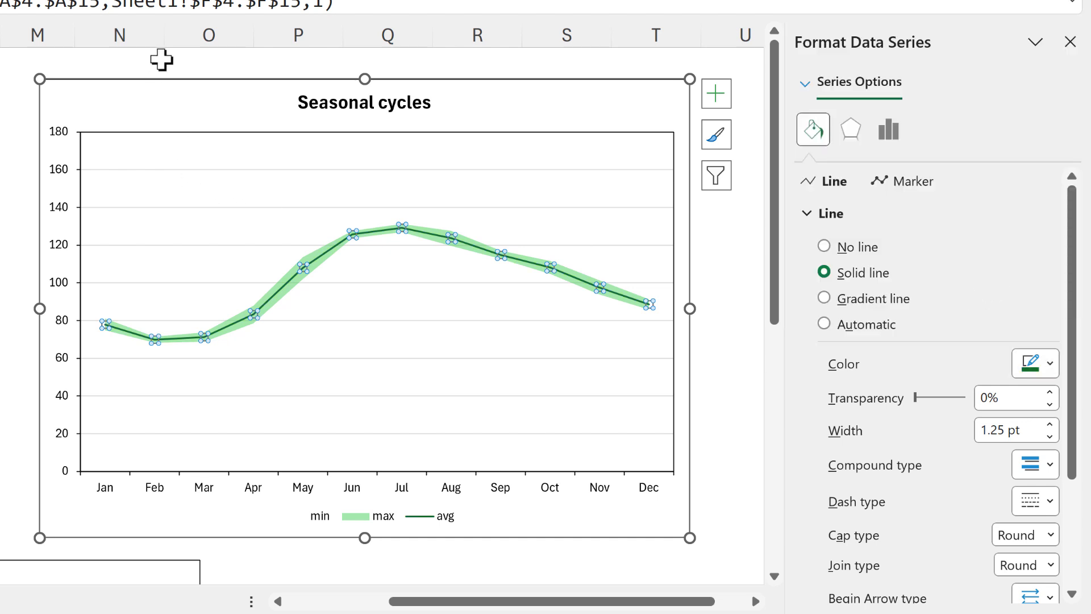
- Set the chart area border and the plot area border of the Cycle B chart to No line
{"action": "left_click", "coordinate": [181, 79]}
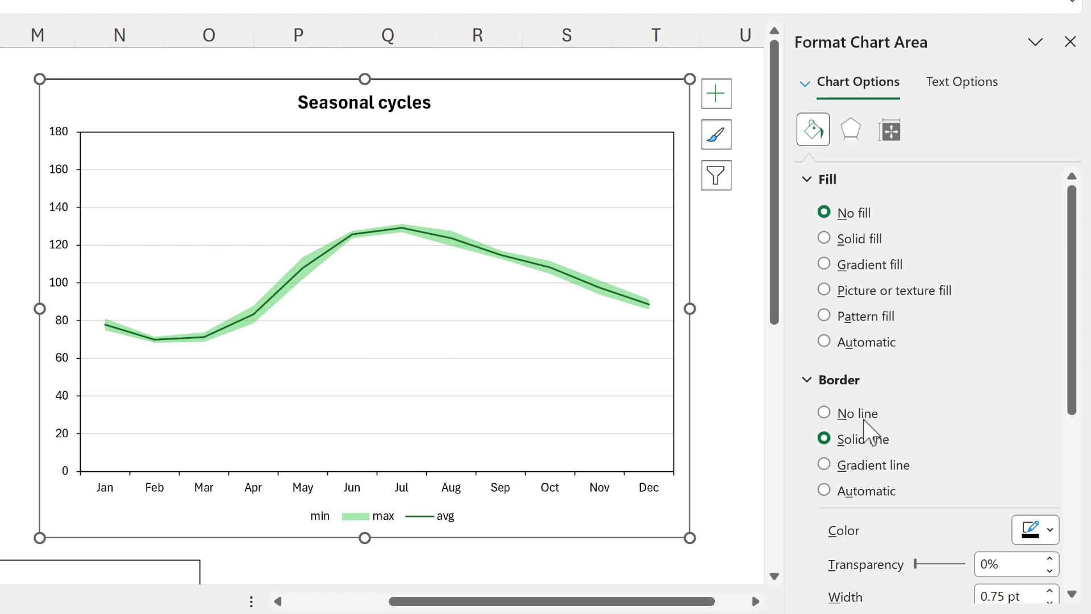
{"action": "left_click", "coordinate": [498, 142]}
{"action": "left_click", "coordinate": [848, 460]}
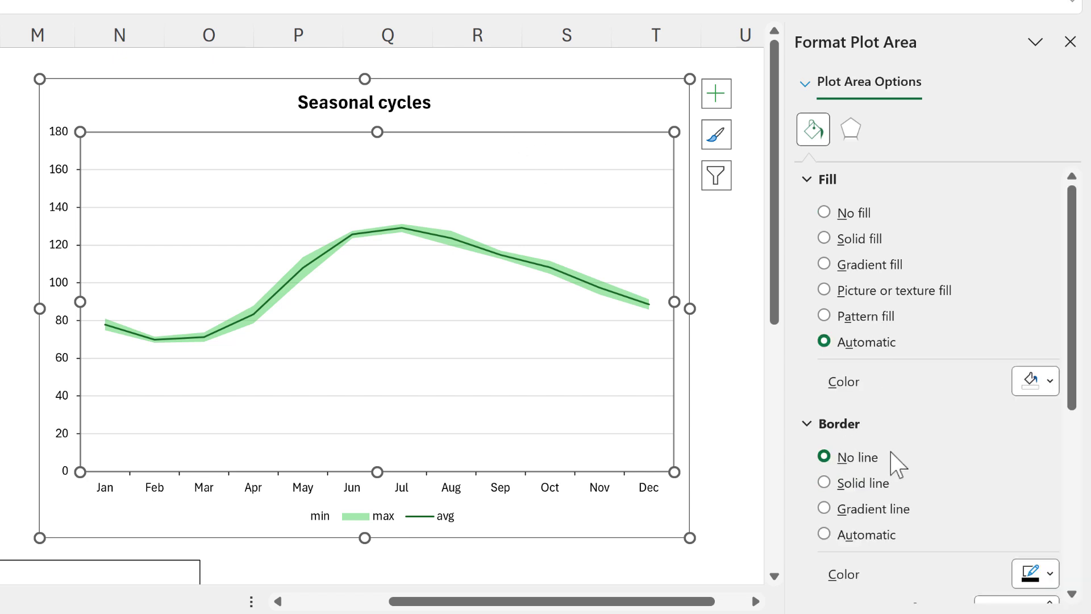
- Set both axis lines of the Cycle B chart to No line and delete its major gridlines
{"action": "left_click", "coordinate": [57, 171]}
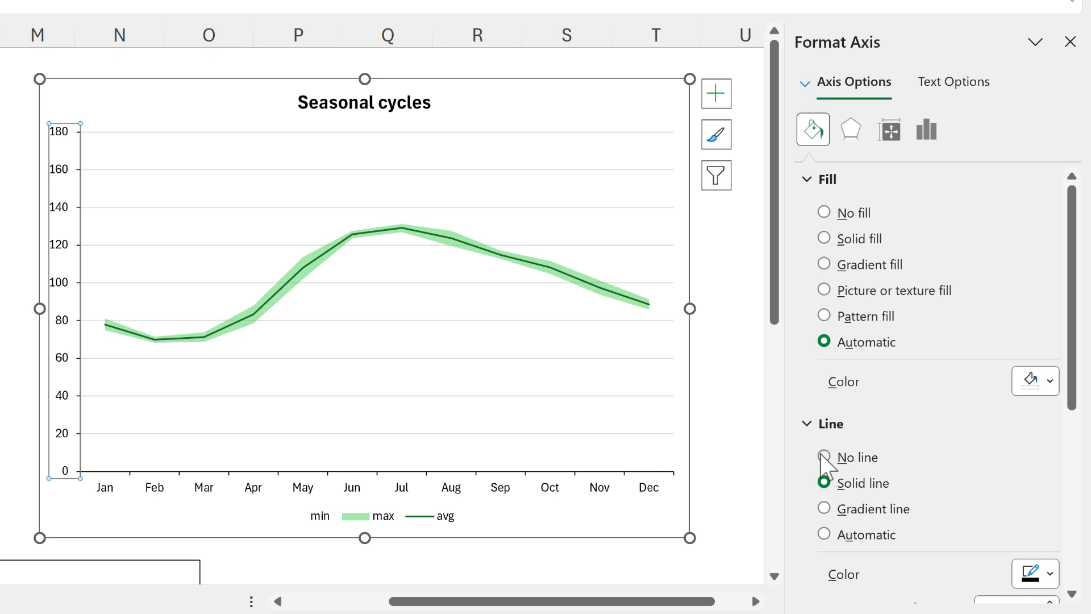
{"action": "left_click", "coordinate": [823, 457]}
{"action": "left_click", "coordinate": [595, 489]}
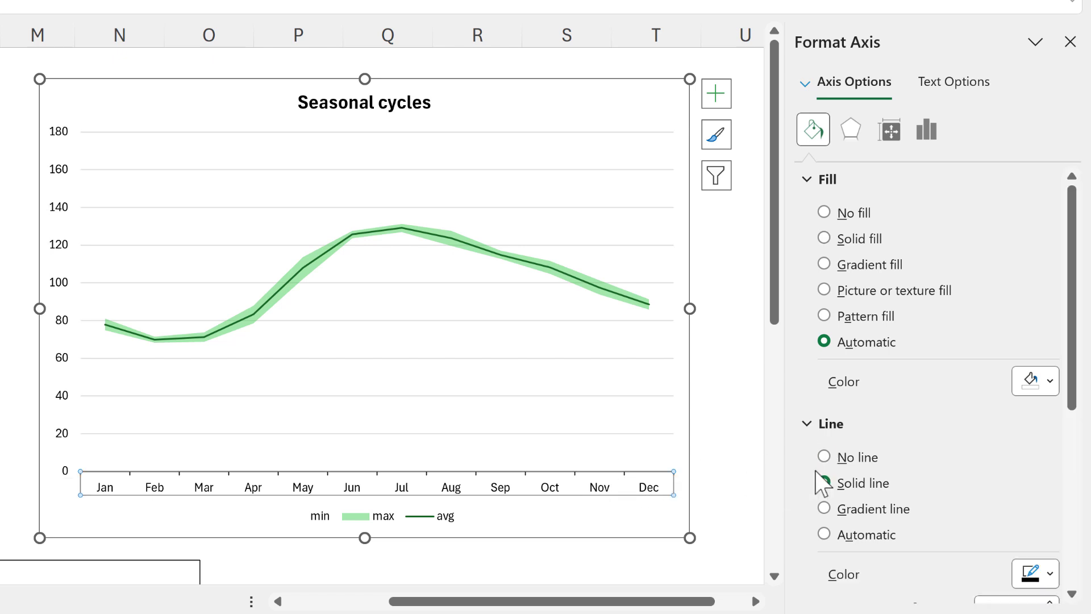
{"action": "left_click", "coordinate": [833, 459]}
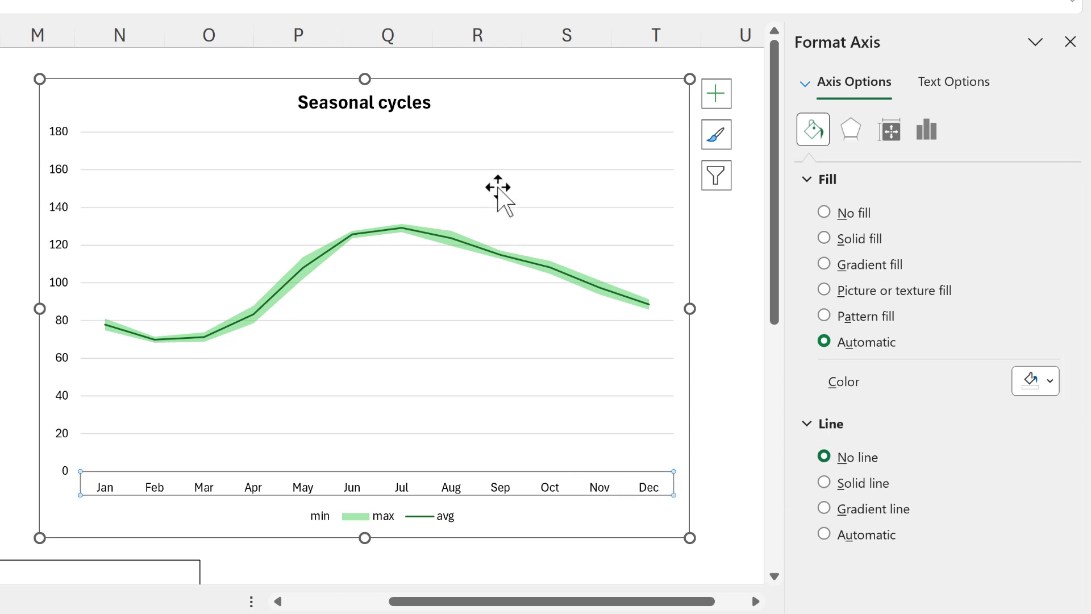
{"action": "left_click", "coordinate": [503, 170]}
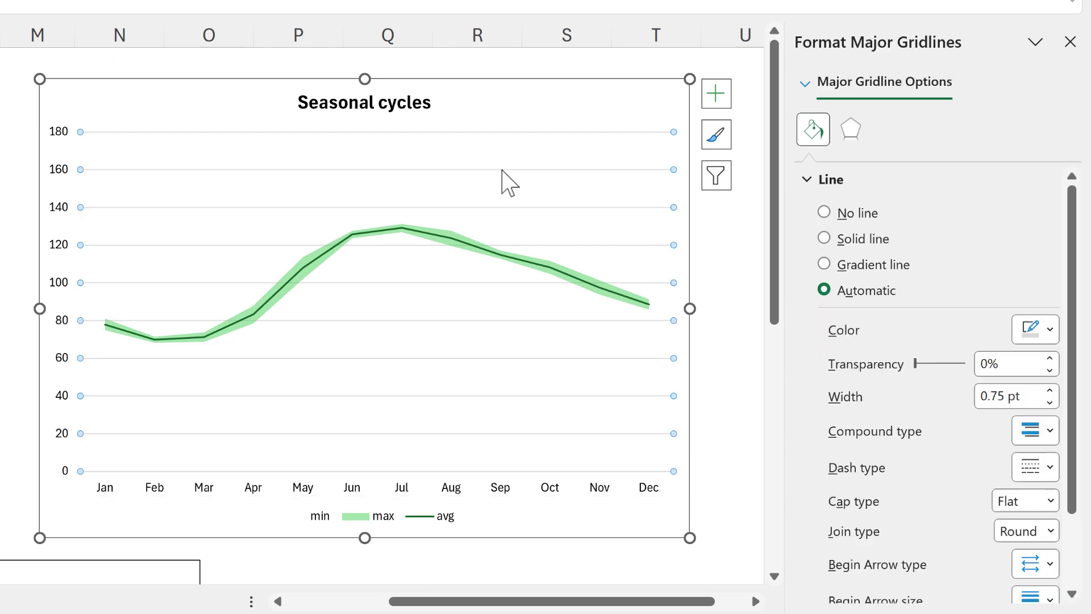
{"action": "key", "text": "Delete"}
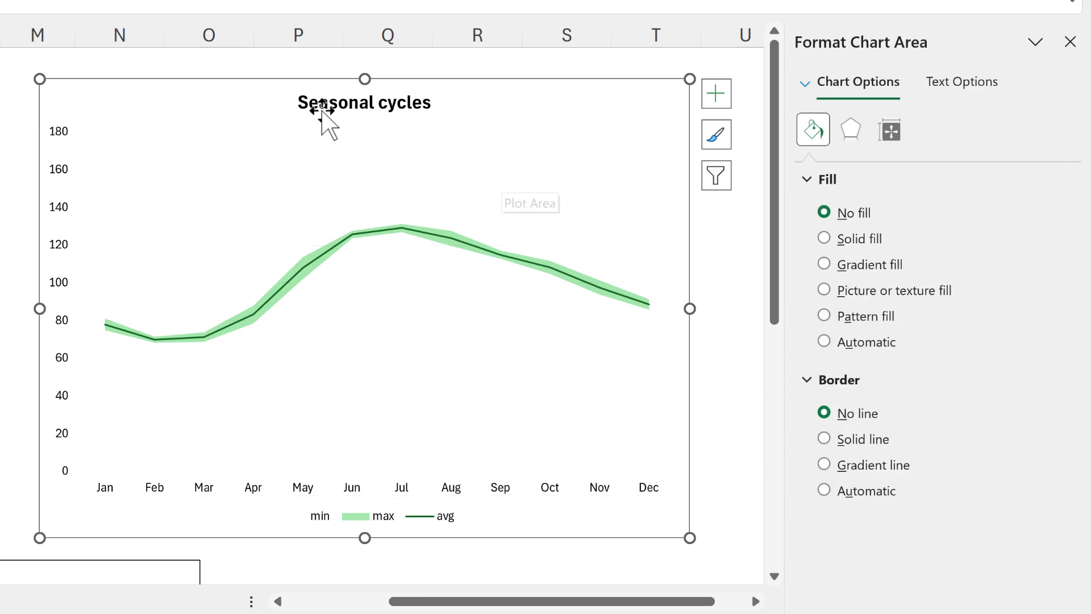
- Make the Cycle B chart's title, vertical axis labels and horizontal axis labels invisible by setting their text fill to No fill
{"action": "left_click", "coordinate": [322, 111]}
{"action": "left_click", "coordinate": [975, 84]}
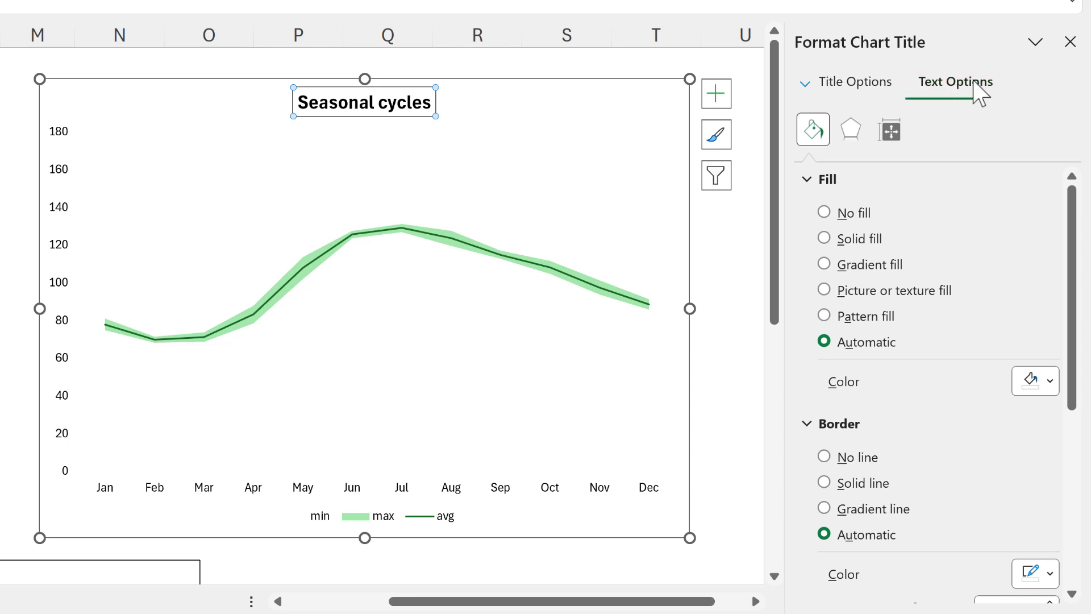
{"action": "left_click", "coordinate": [847, 215]}
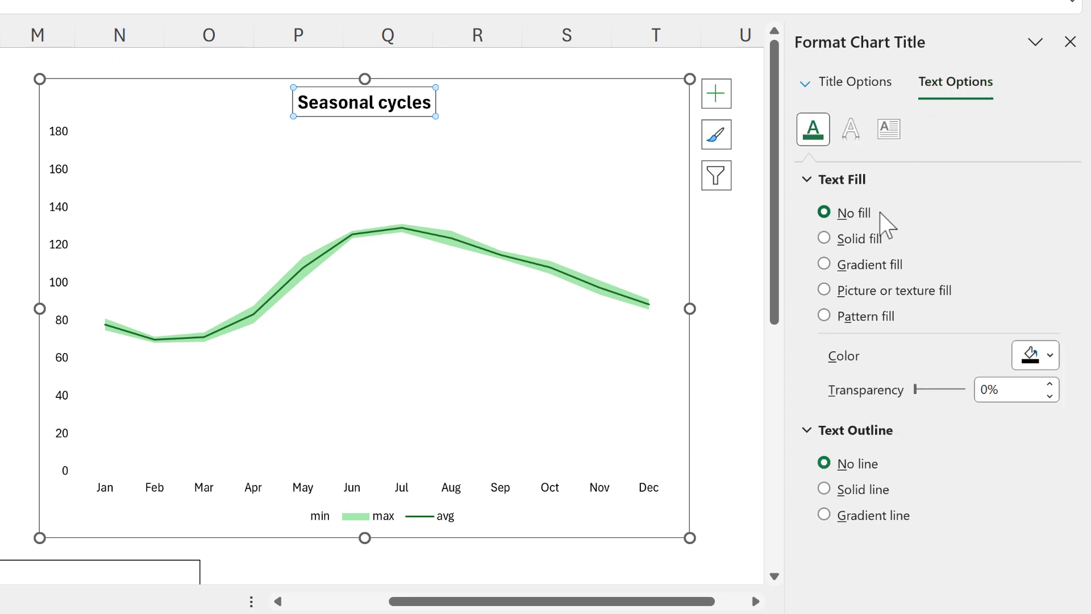
{"action": "left_click", "coordinate": [61, 175]}
{"action": "left_click", "coordinate": [891, 234]}
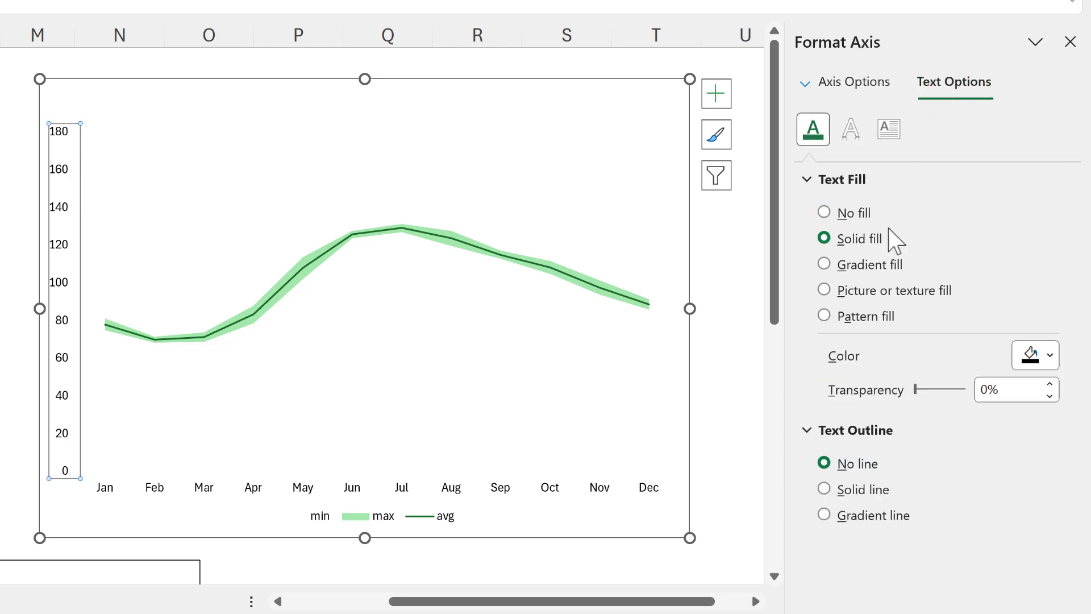
{"action": "left_click", "coordinate": [853, 213]}
{"action": "left_click", "coordinate": [404, 489]}
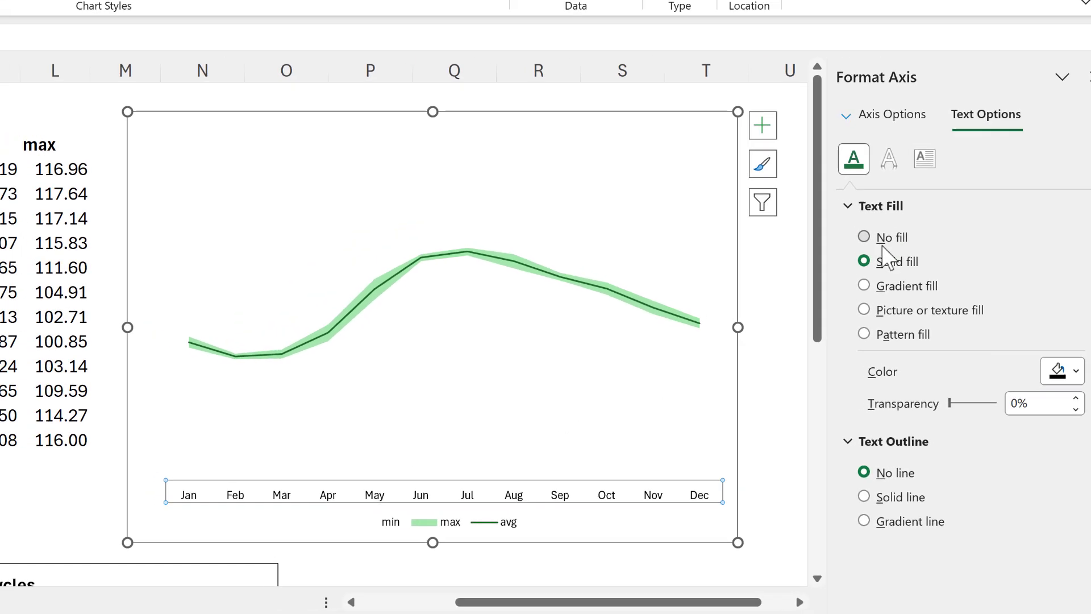
{"action": "left_click", "coordinate": [826, 212]}
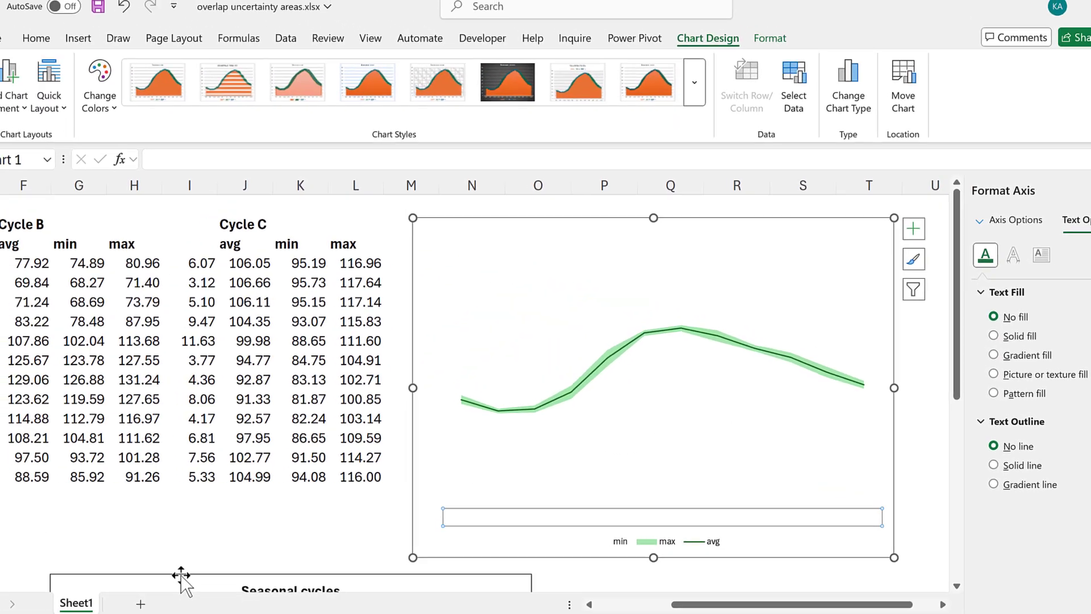
- Overlay the Cycle A chart with the Cycle B chart to check the match, and move it back beside the Cycle A data
{"action": "left_click_drag", "start_coordinate": [180, 575], "coordinate": [564, 223]}
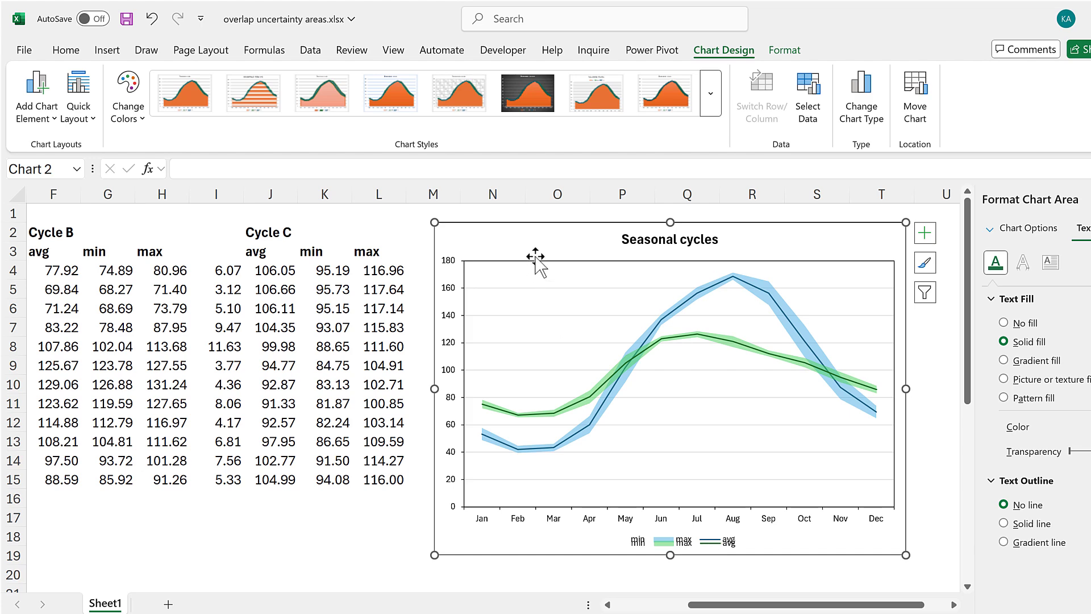
{"action": "left_click_drag", "start_coordinate": [535, 222], "coordinate": [193, 235]}
{"action": "left_click_drag", "start_coordinate": [761, 607], "coordinate": [733, 606]}
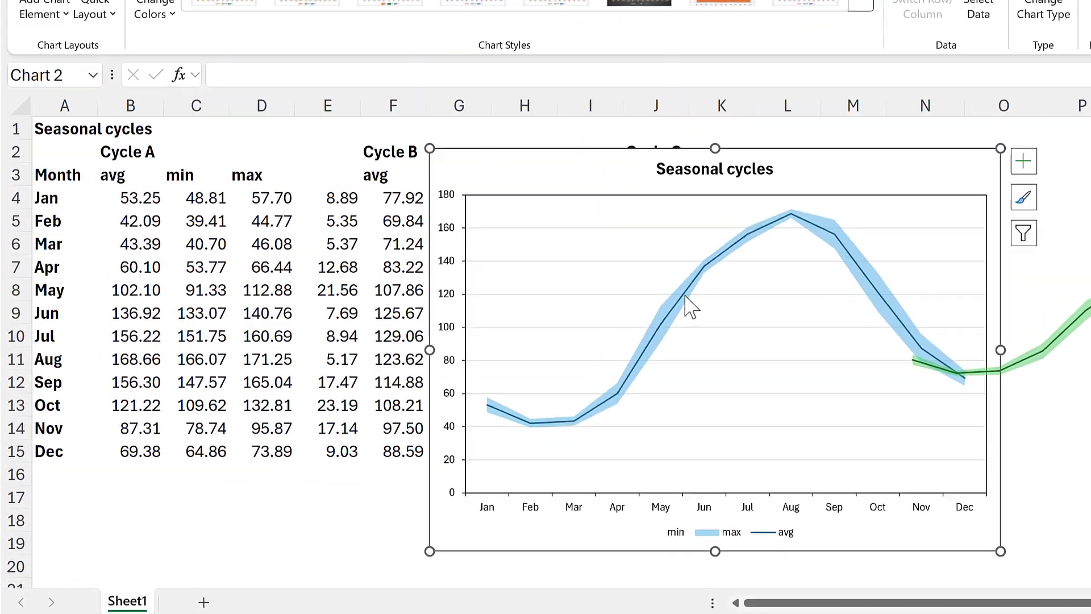
- Name the Cycle A chart's average series from the heading in cell B2 and delete the min and max legend entries
{"action": "left_click", "coordinate": [686, 296]}
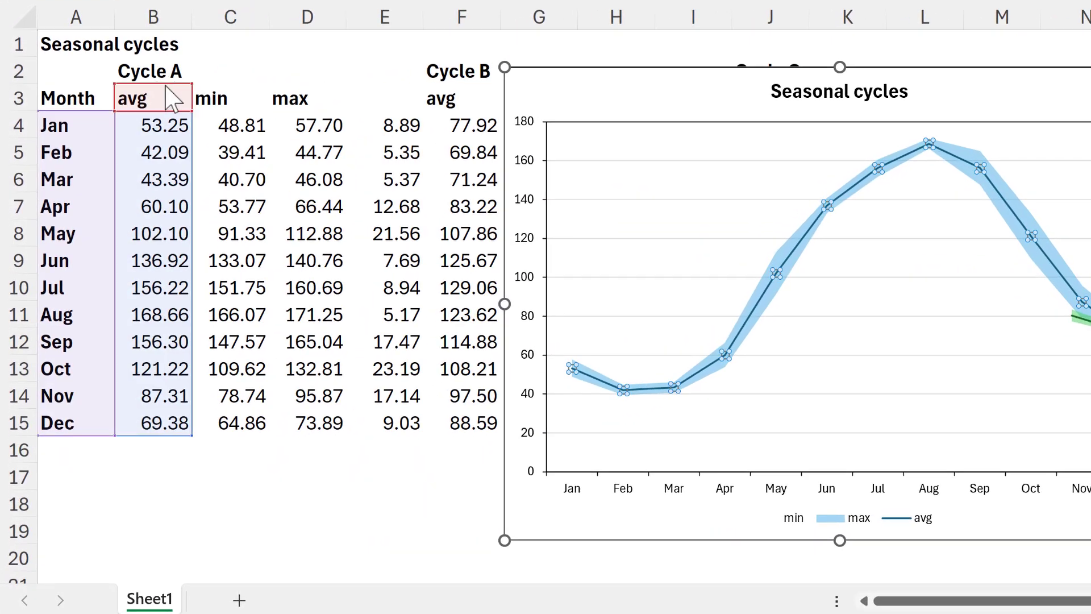
{"action": "left_click_drag", "start_coordinate": [166, 85], "coordinate": [177, 75]}
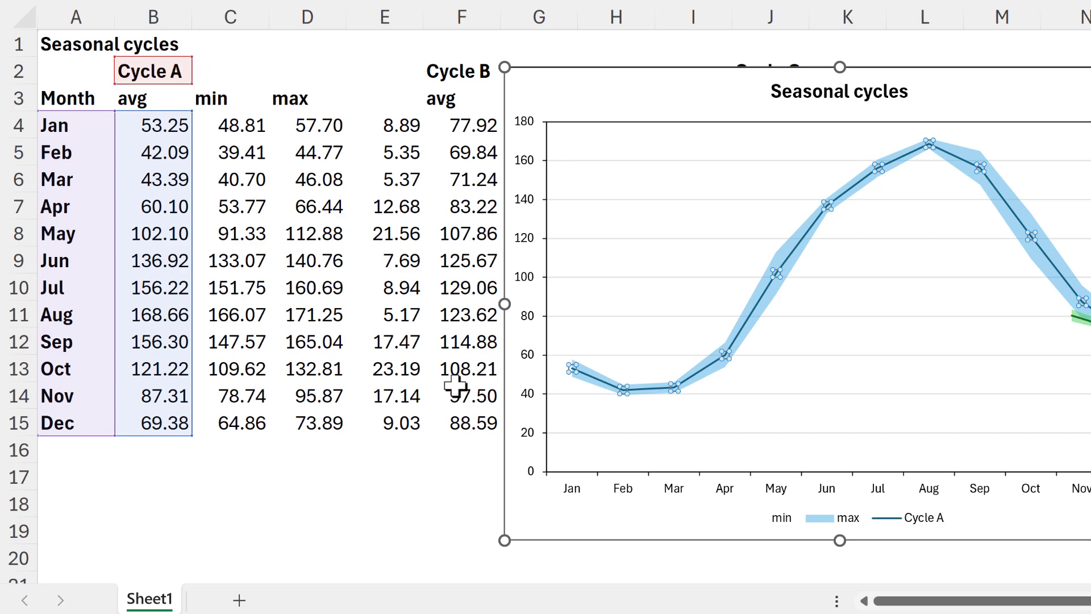
{"action": "left_click", "coordinate": [923, 518]}
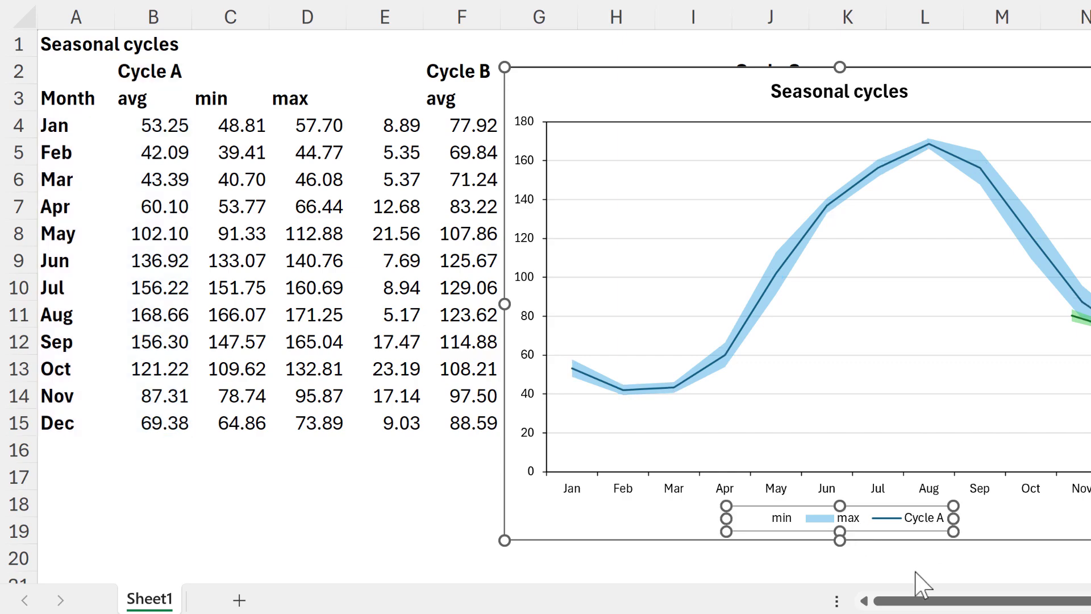
{"action": "left_click", "coordinate": [783, 519]}
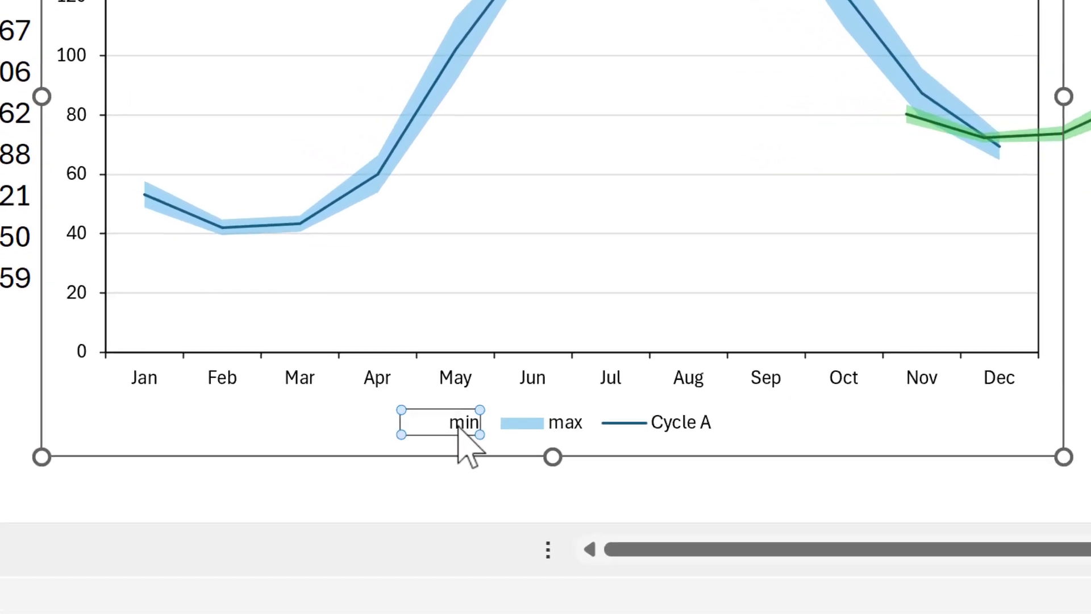
{"action": "key", "text": "Delete"}
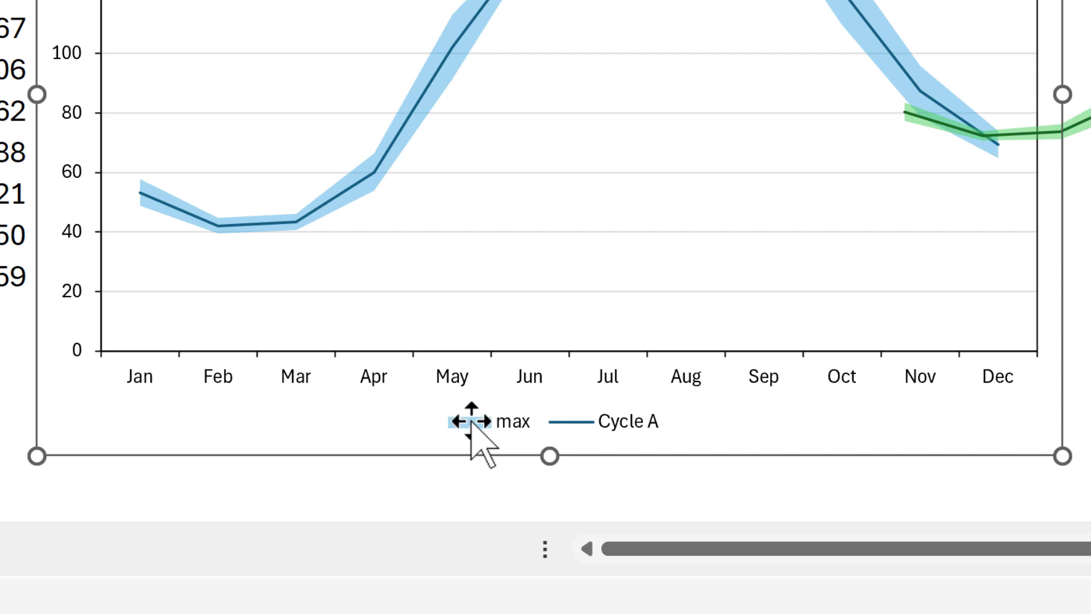
{"action": "left_click", "coordinate": [485, 423]}
{"action": "key", "text": "Delete"}
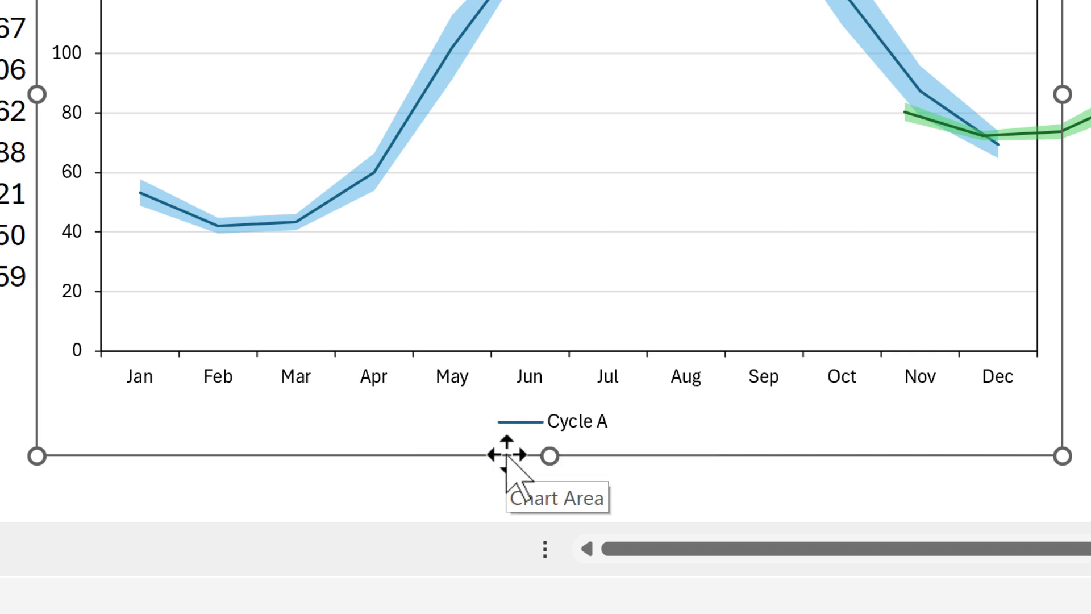
- Shift the Cycle A chart's legend horizontally so it sits left of centre beneath the Apr and May labels
{"action": "left_click", "coordinate": [556, 420]}
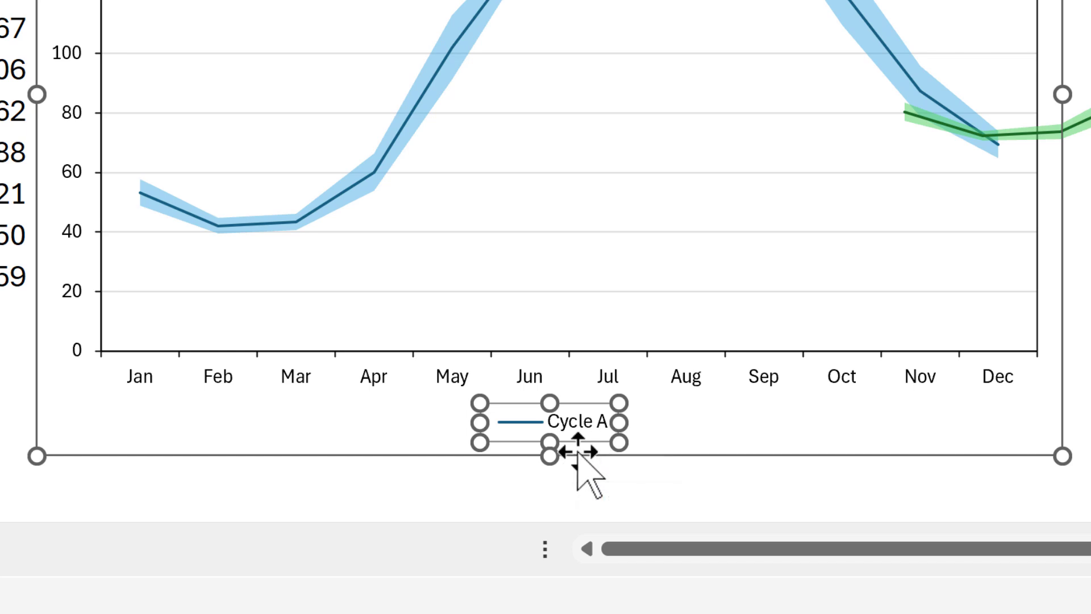
{"action": "key", "text": "shift"}
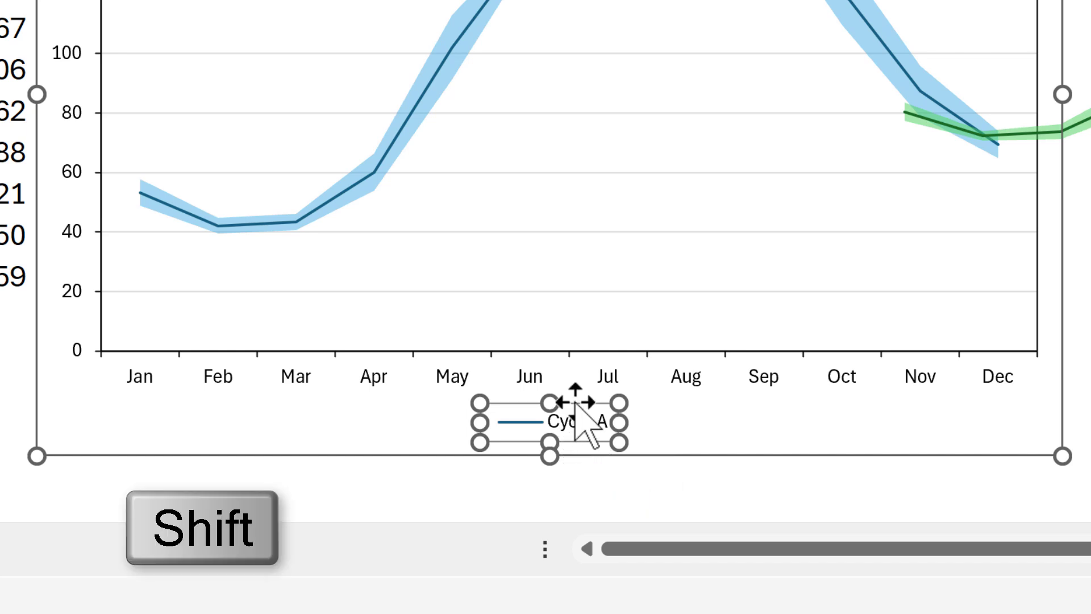
{"action": "left_click_drag", "start_coordinate": [540, 405], "coordinate": [434, 388]}
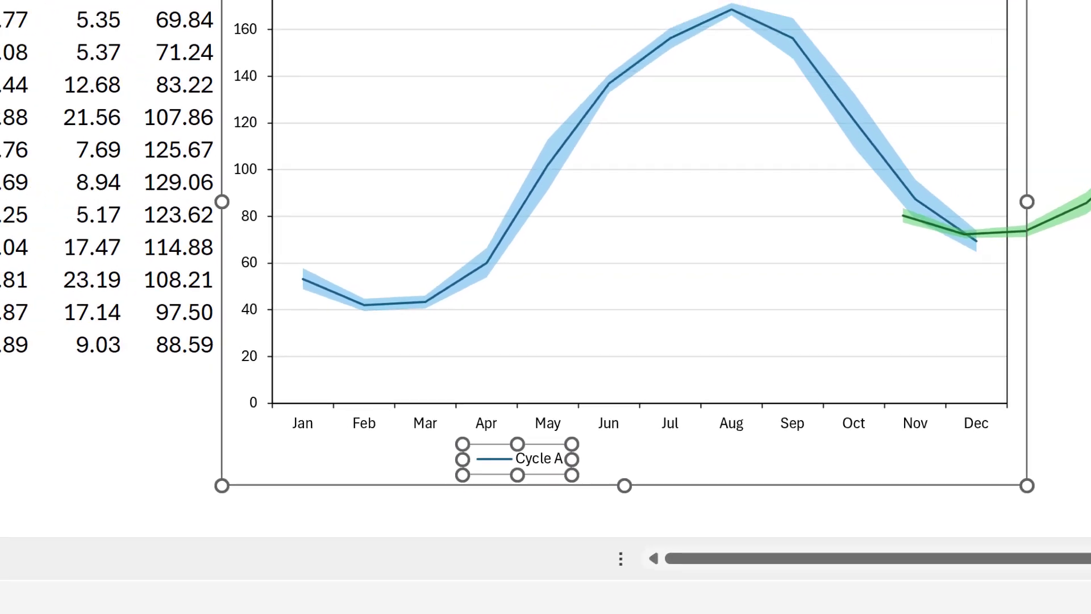
- Move the Cycle A chart below the data table and the Cycle B chart over the table, keeping the Cycle B legend clear
{"action": "left_click", "coordinate": [705, 0]}
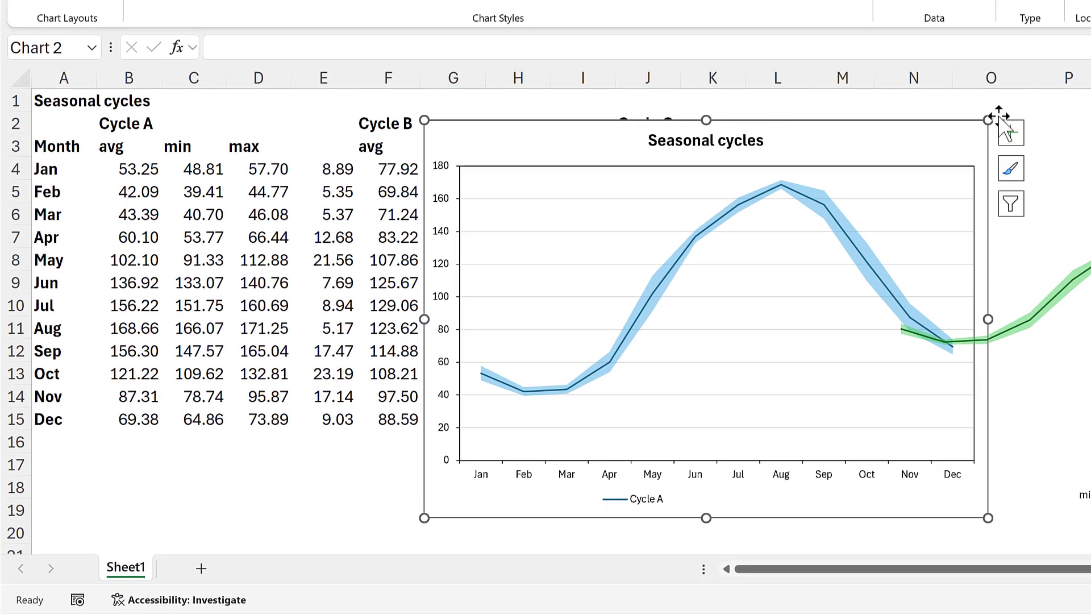
{"action": "left_click_drag", "start_coordinate": [599, 135], "coordinate": [549, 501]}
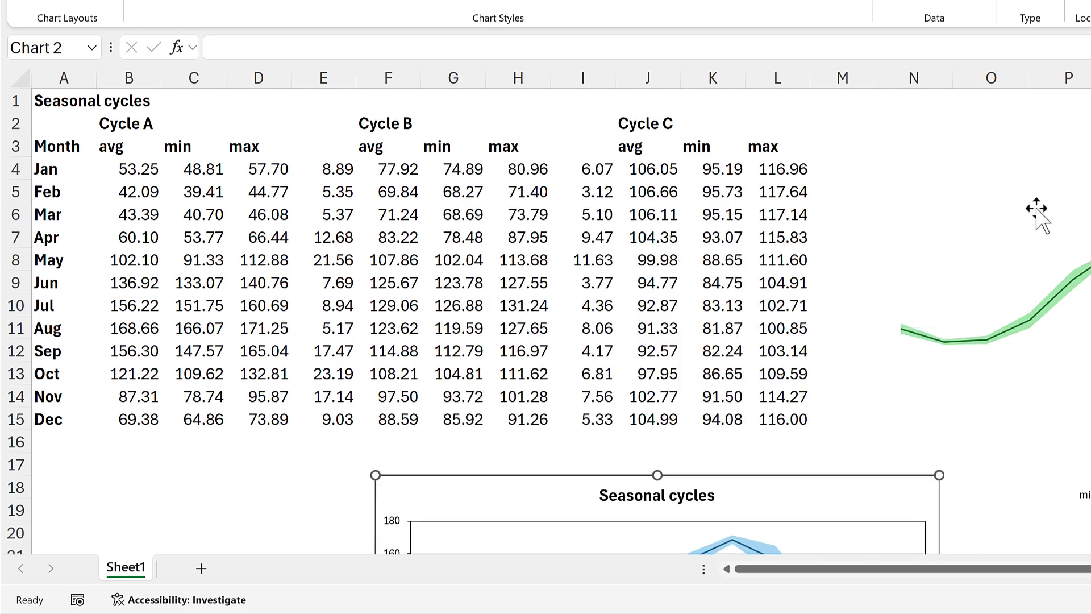
{"action": "left_click", "coordinate": [1023, 132]}
{"action": "left_click_drag", "start_coordinate": [935, 119], "coordinate": [358, 115]}
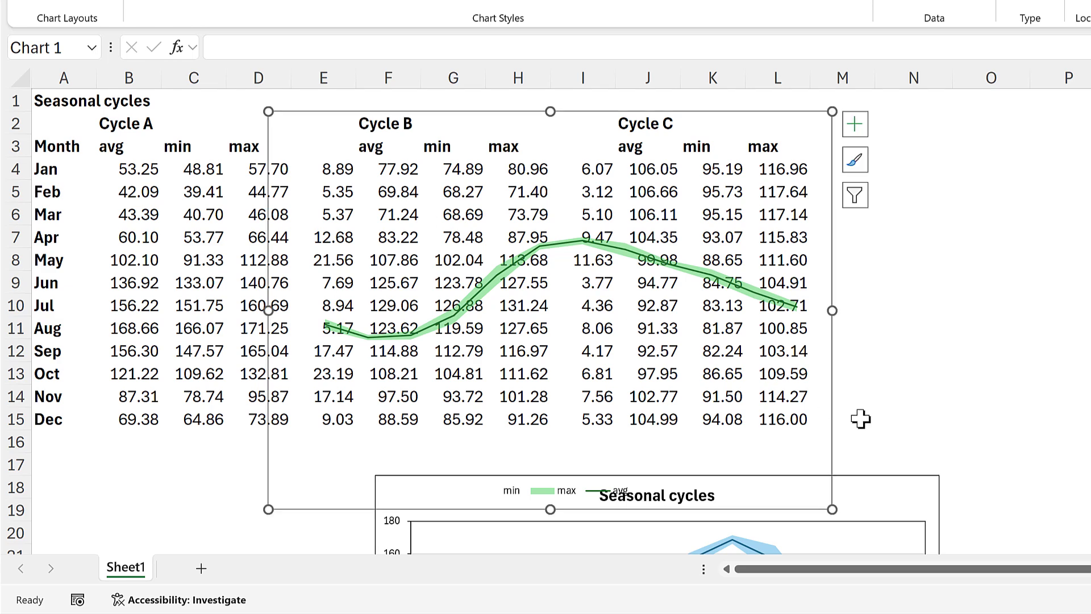
{"action": "left_click_drag", "start_coordinate": [890, 489], "coordinate": [877, 551]}
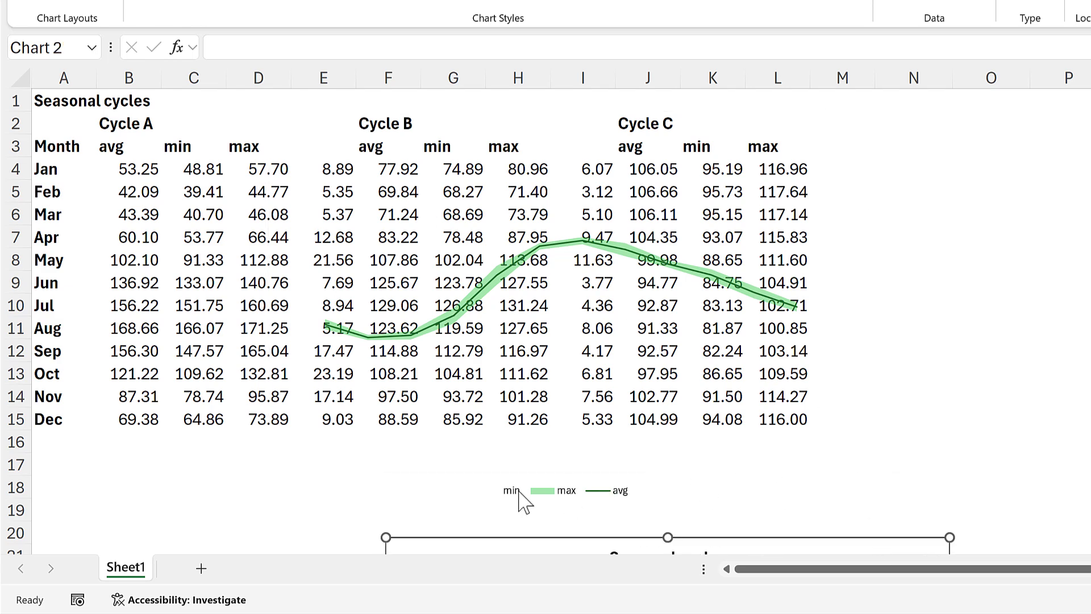
- Delete the min and max entries from the Cycle B chart's legend
{"action": "left_click", "coordinate": [524, 488]}
{"action": "left_click", "coordinate": [511, 491]}
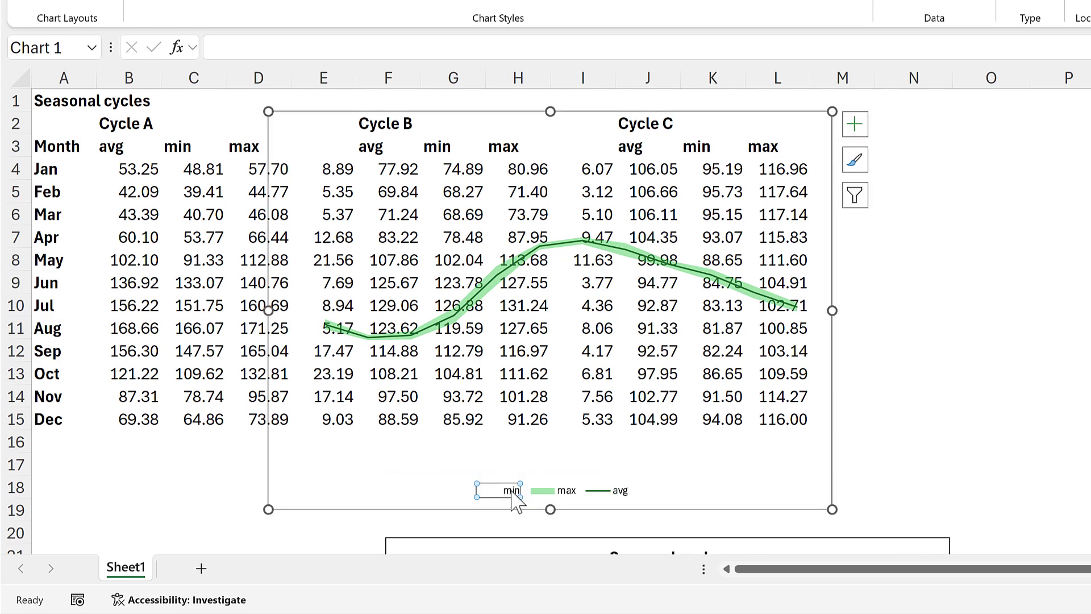
{"action": "key", "text": "Delete"}
{"action": "left_click", "coordinate": [526, 489]}
{"action": "left_click", "coordinate": [525, 489]}
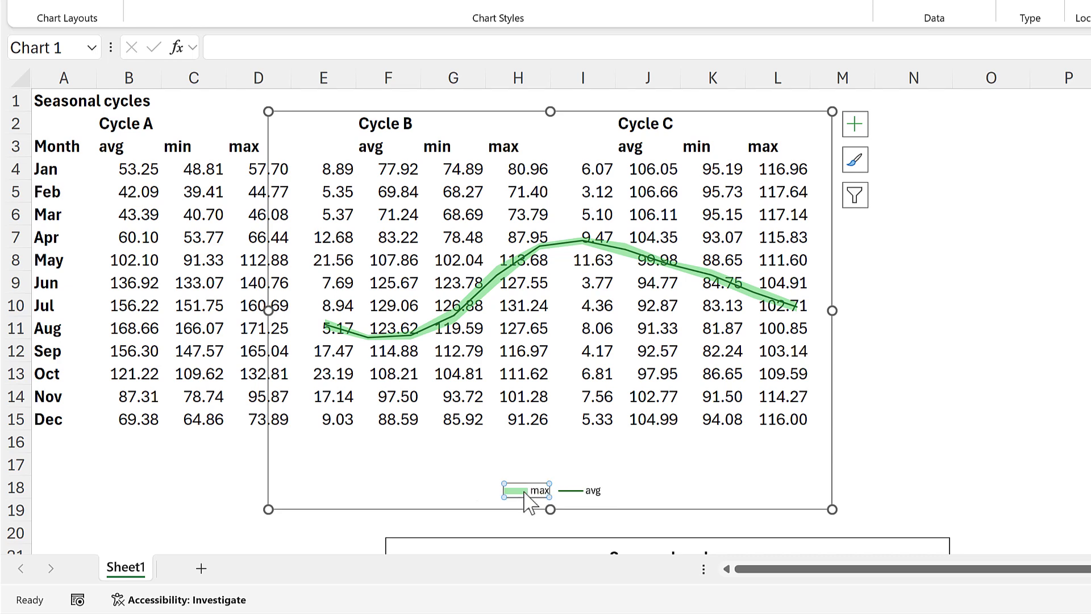
{"action": "key", "text": "Delete"}
- Move the Cycle B chart clear of the Cycle B headings and name its average series from cell F2
{"action": "left_click_drag", "start_coordinate": [344, 114], "coordinate": [529, 115]}
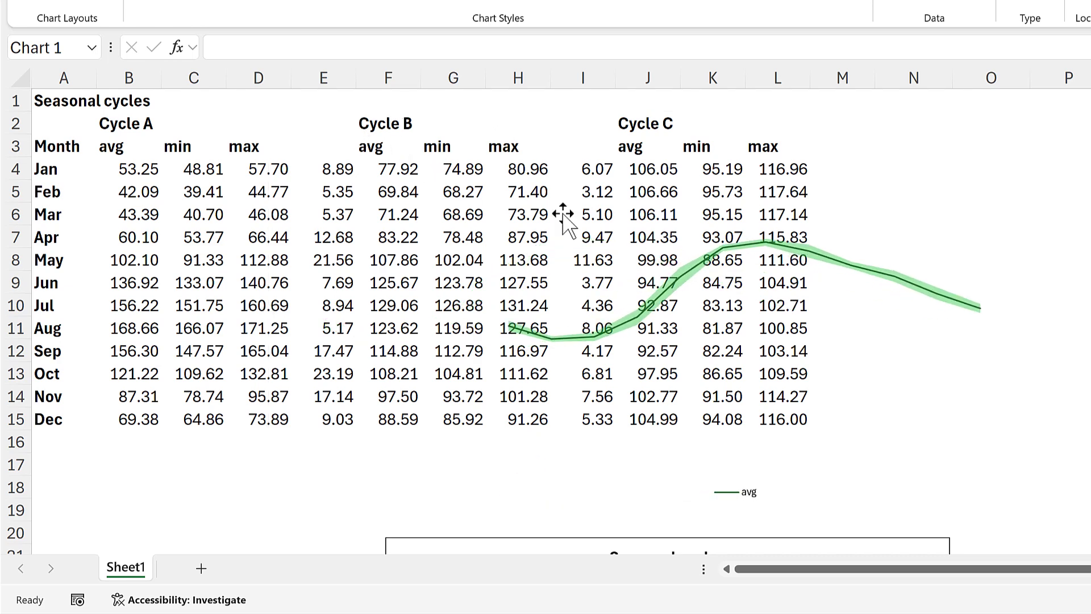
{"action": "left_click", "coordinate": [688, 272]}
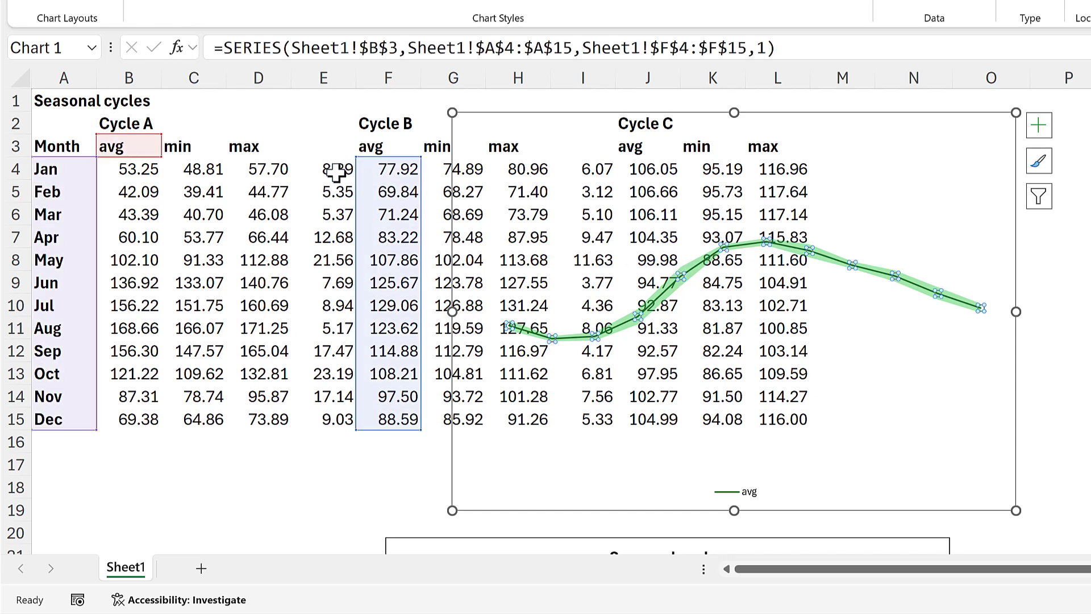
{"action": "left_click_drag", "start_coordinate": [149, 164], "coordinate": [370, 146]}
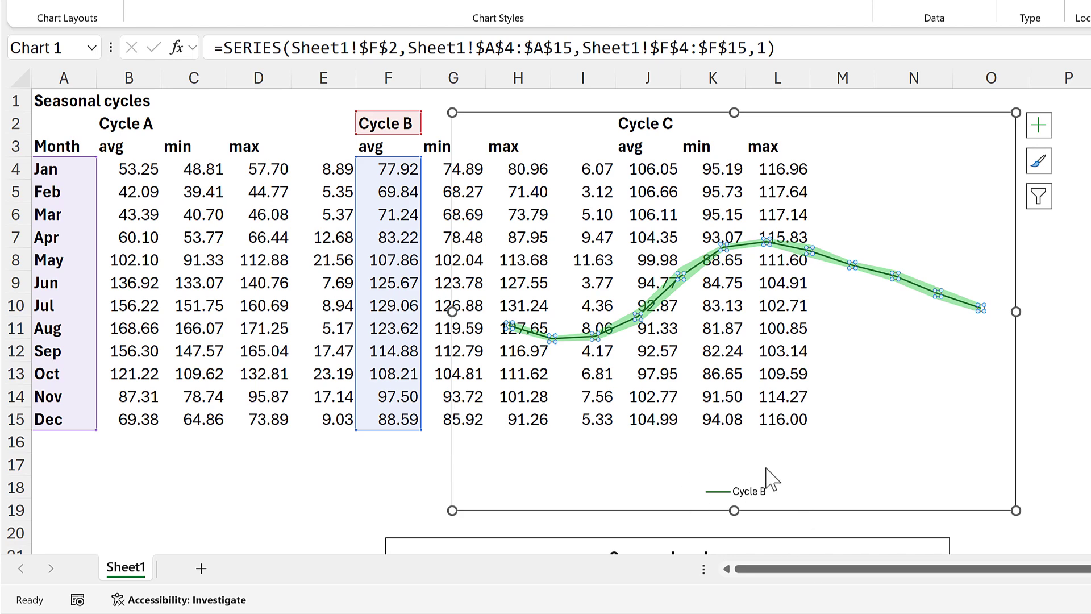
- Move the Cycle A chart up so that it lies behind the transparent Cycle B chart
{"action": "left_click", "coordinate": [378, 482]}
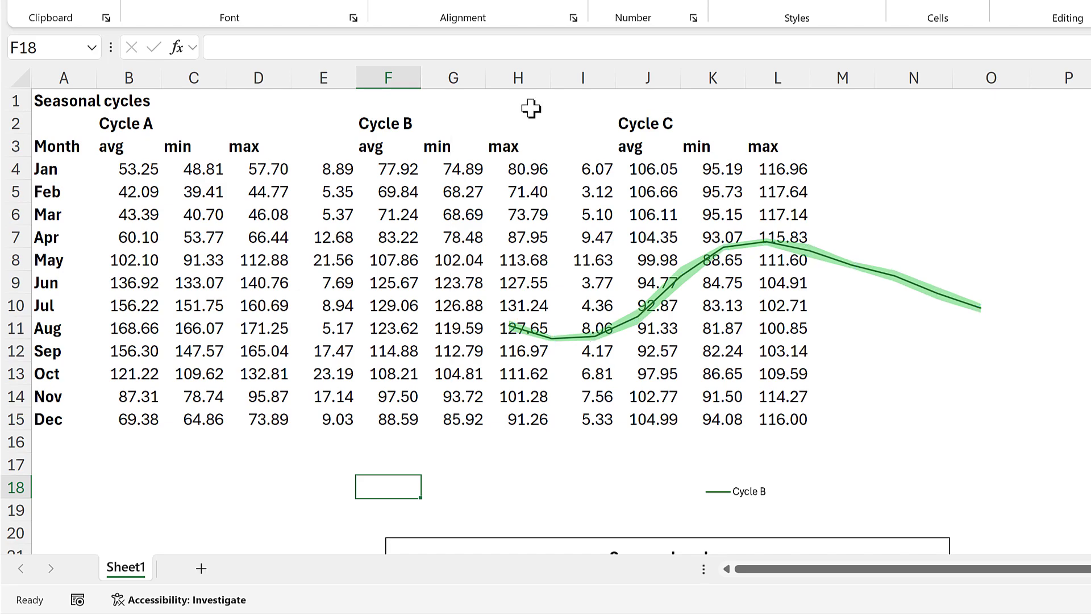
{"action": "key", "text": "Up"}
{"action": "key", "text": "Up"}
{"action": "left_click_drag", "start_coordinate": [423, 543], "coordinate": [519, 212]}
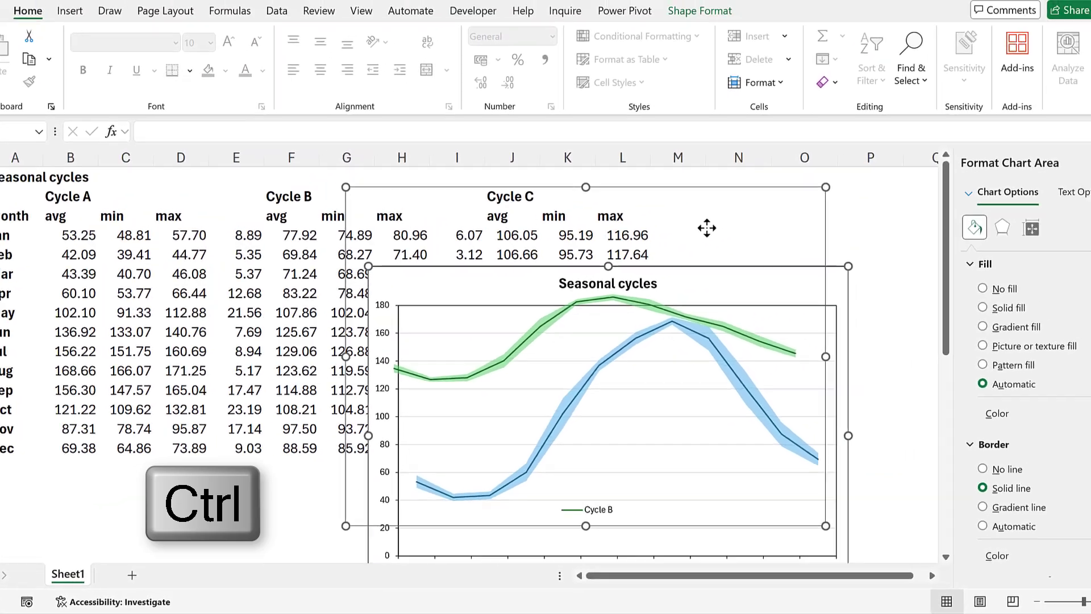
- Select both charts and overlay them exactly with Align Center and Align Middle
{"action": "left_click", "coordinate": [861, 165], "text": "ctrl"}
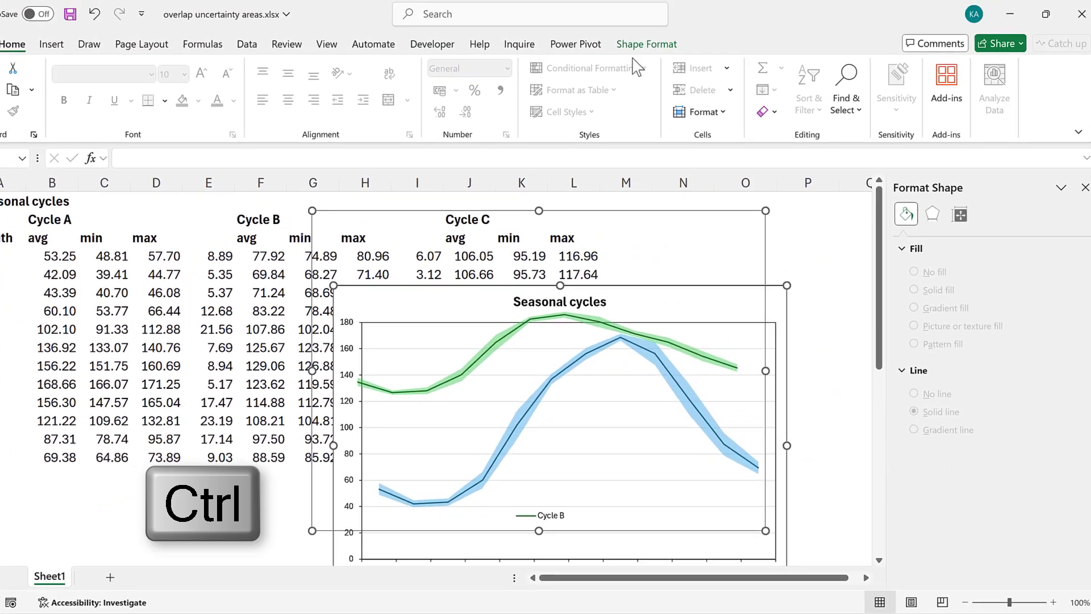
{"action": "left_click", "coordinate": [634, 51]}
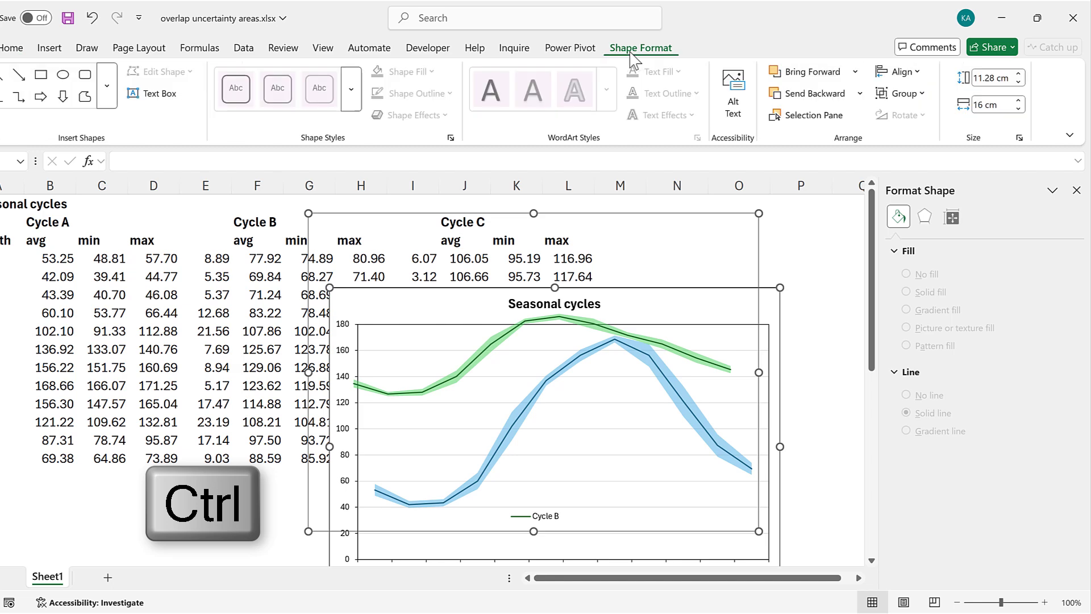
{"action": "left_click", "coordinate": [912, 74]}
{"action": "left_click", "coordinate": [940, 115]}
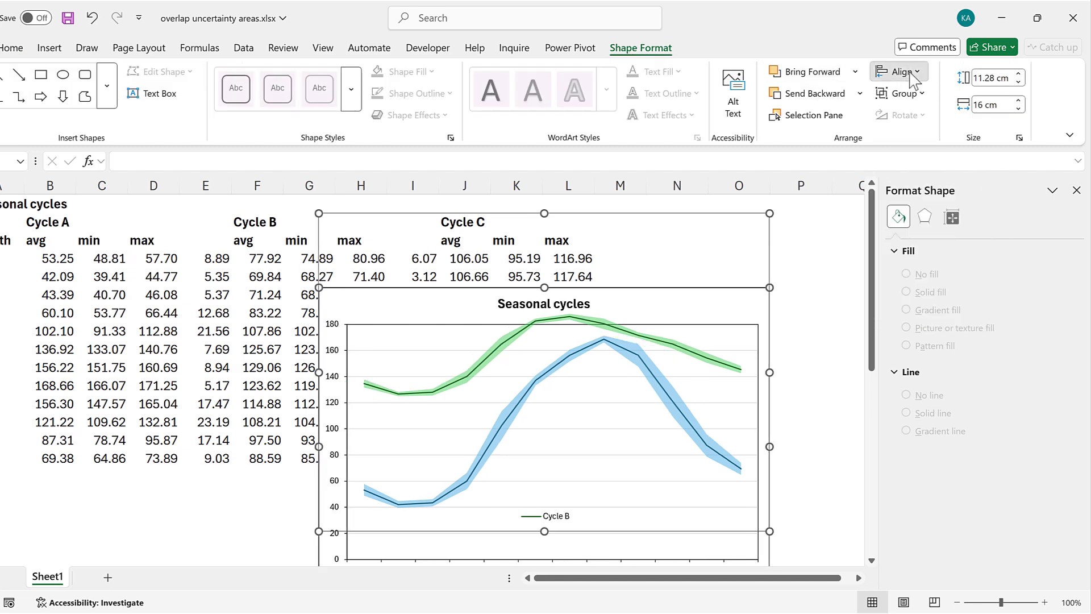
{"action": "left_click", "coordinate": [912, 74]}
{"action": "left_click", "coordinate": [937, 182]}
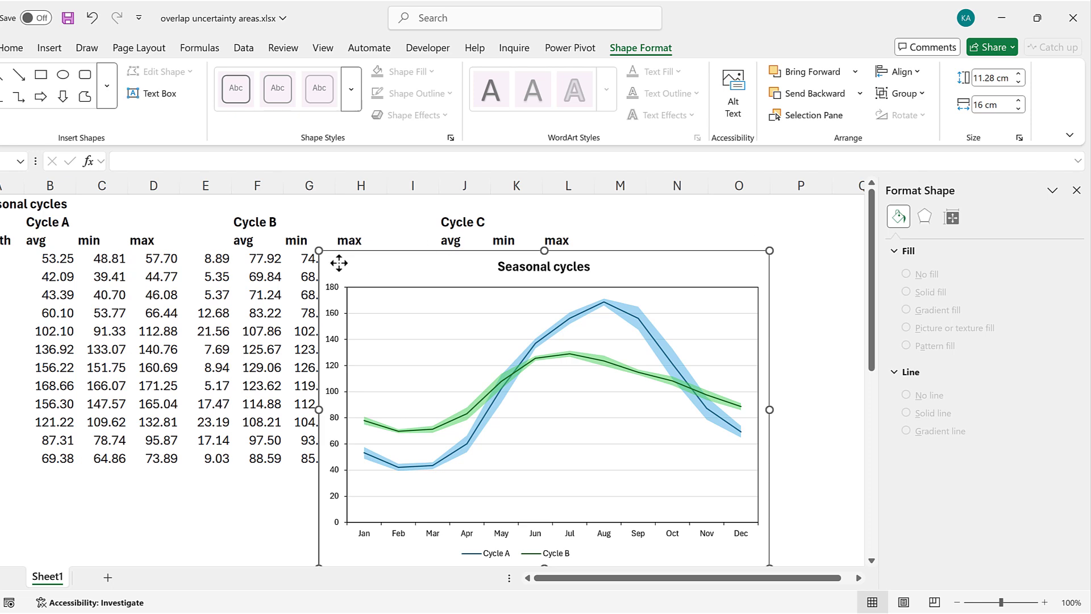
- Move the two aligned charts together beside the Cycle C data, over columns N to U
{"action": "left_click_drag", "start_coordinate": [348, 251], "coordinate": [632, 223]}
{"action": "scroll", "coordinate": [861, 584], "scroll_direction": "right", "scroll_amount": 6}
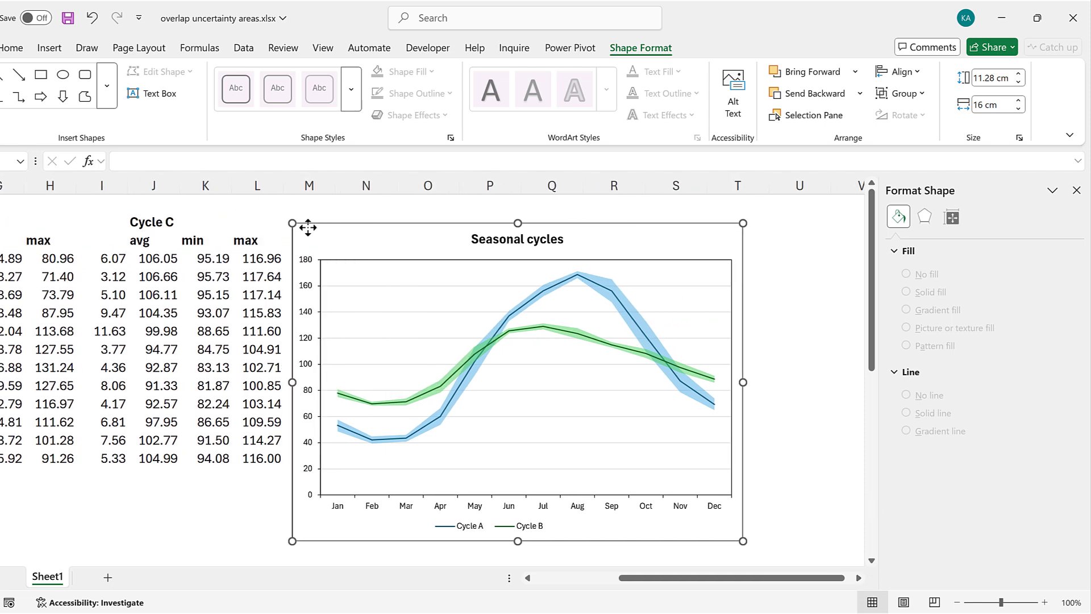
{"action": "left_click_drag", "start_coordinate": [329, 223], "coordinate": [395, 210]}
{"action": "left_click_drag", "start_coordinate": [417, 255], "coordinate": [418, 256]}
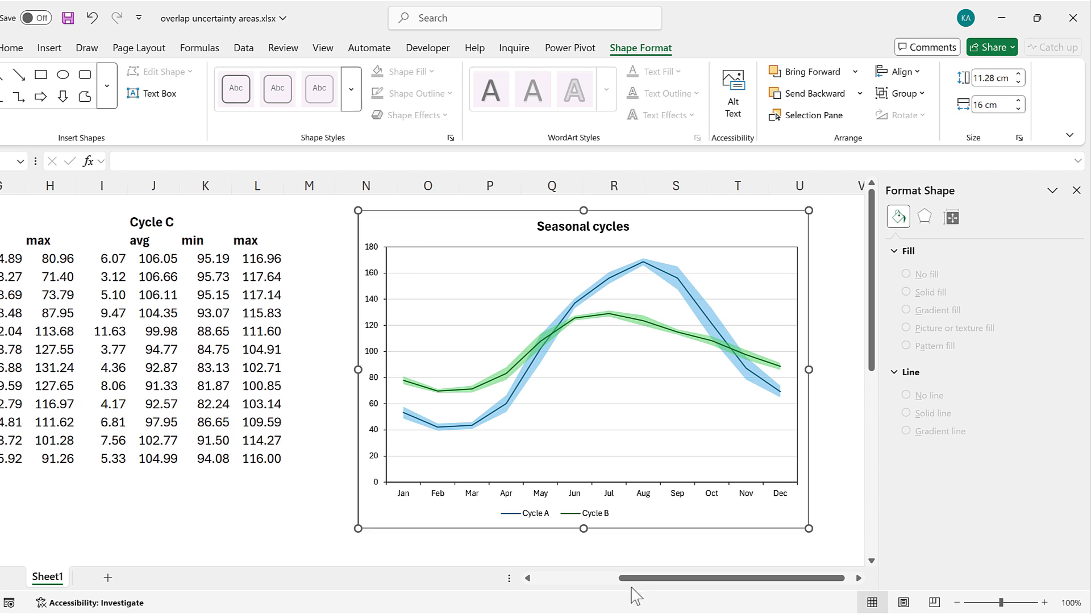
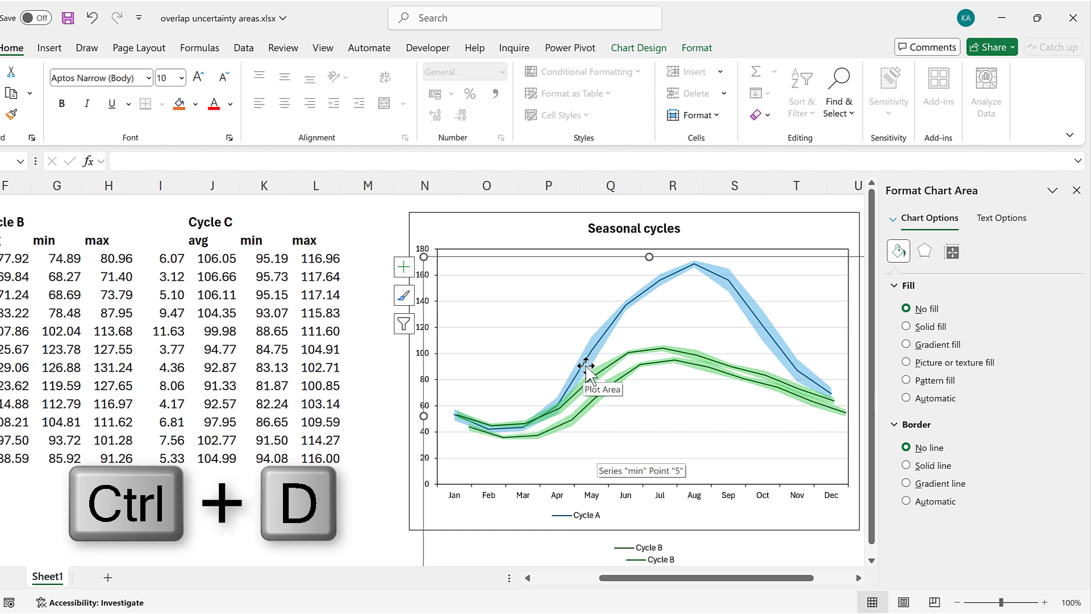
- Show the list of sheet objects and rename Chart 2 as Cycle A
{"action": "left_click", "coordinate": [844, 114]}
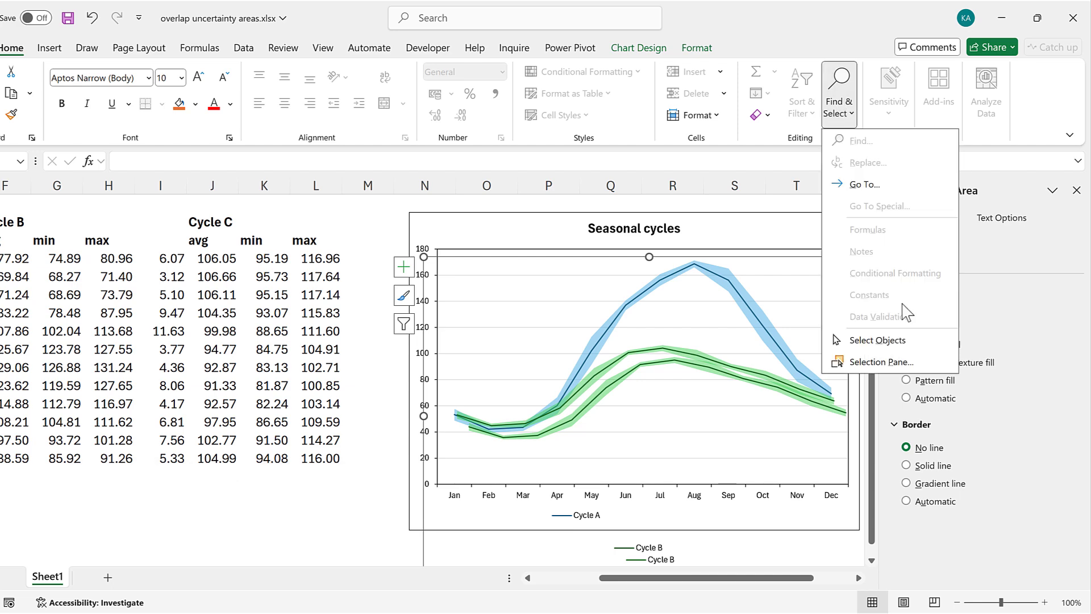
{"action": "left_click", "coordinate": [886, 362]}
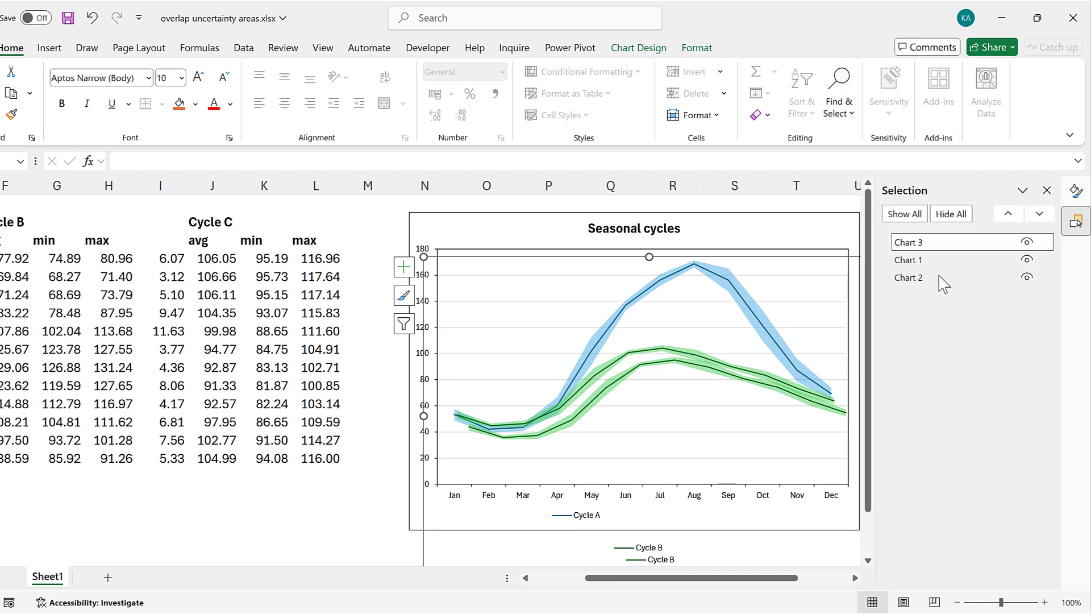
{"action": "left_click", "coordinate": [921, 277]}
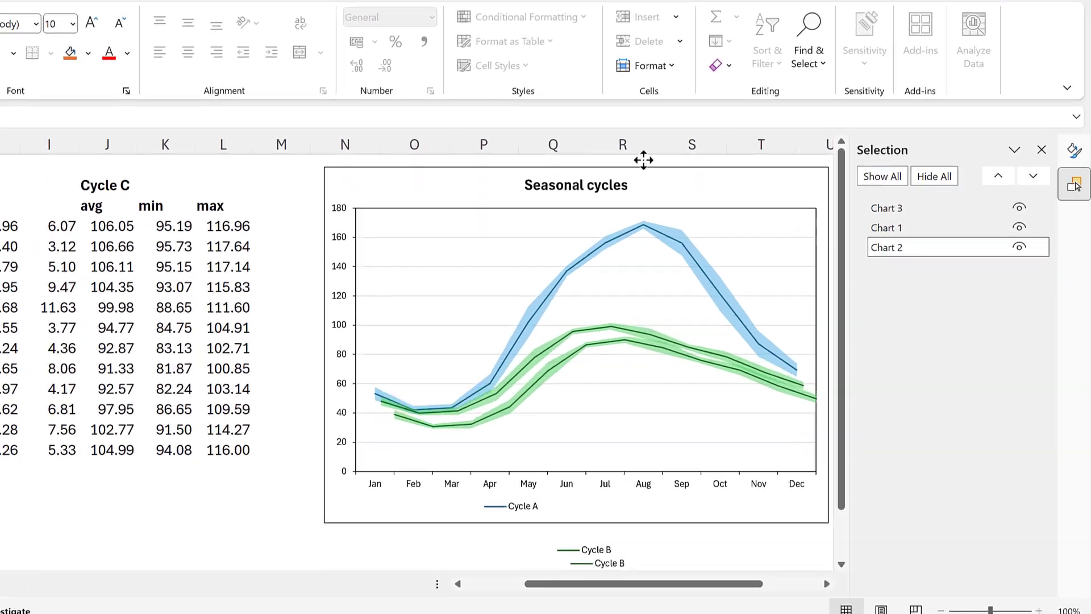
{"action": "left_click", "coordinate": [932, 247]}
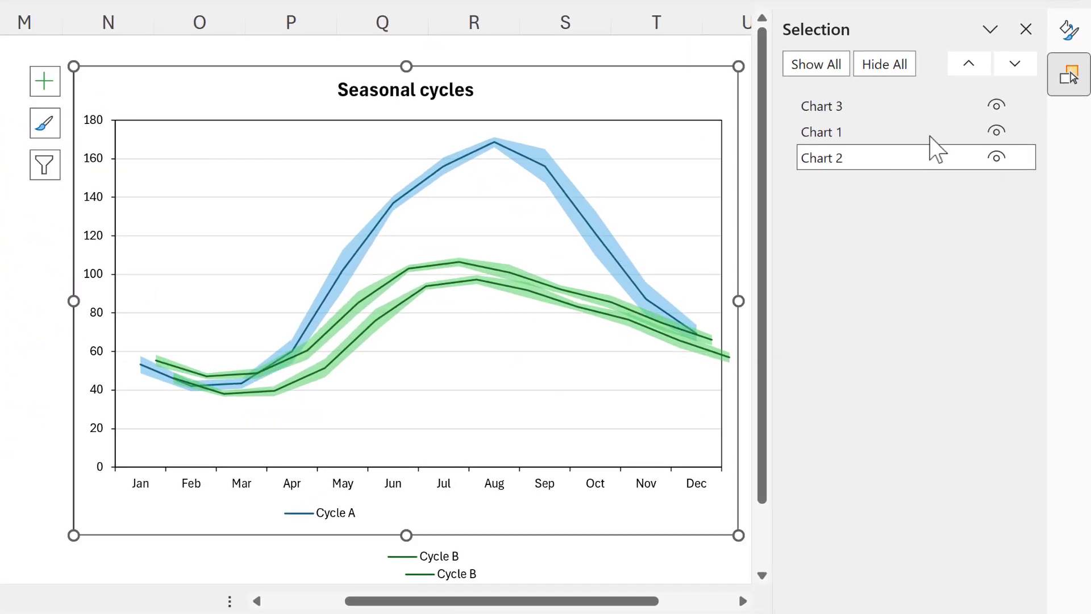
{"action": "left_click", "coordinate": [887, 163]}
{"action": "left_click_drag", "start_coordinate": [845, 164], "coordinate": [738, 175]}
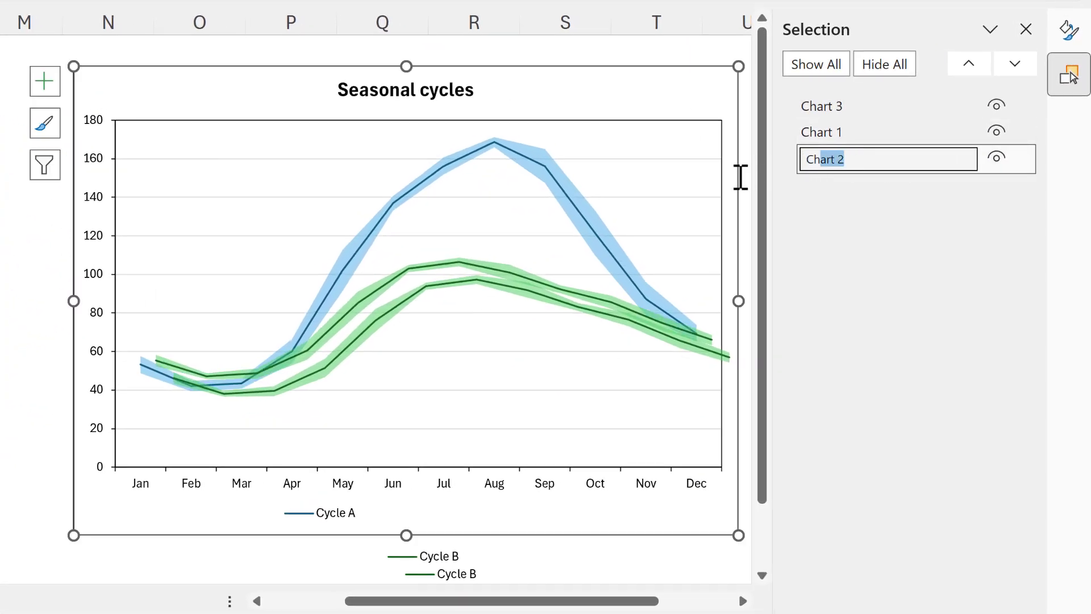
{"action": "type", "text": "Cycle A"}
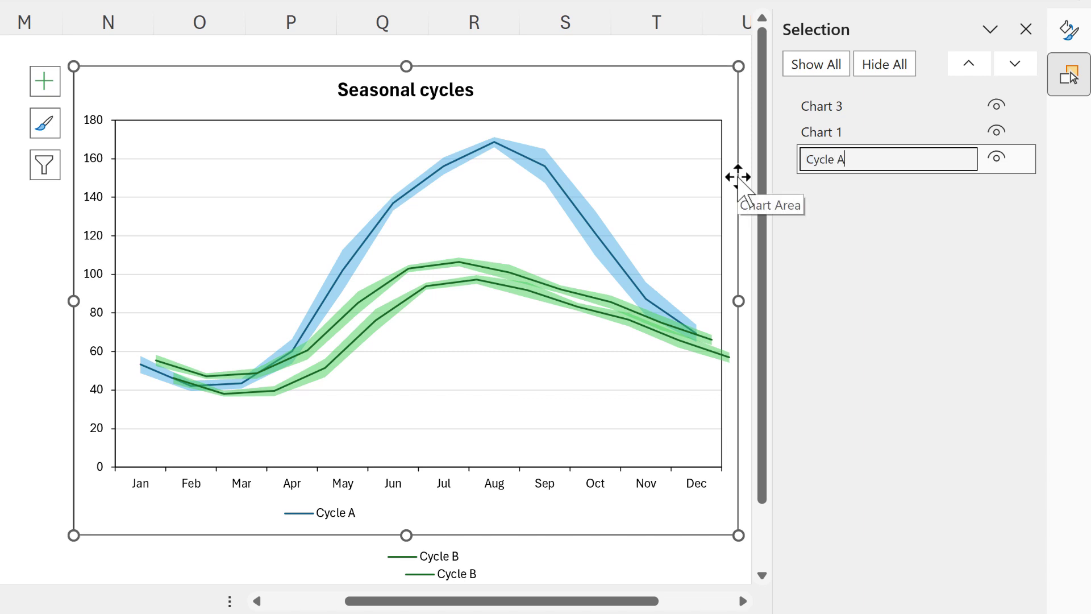
- Rename Chart 1 as Cycle B in the object list
{"action": "left_click", "coordinate": [836, 133]}
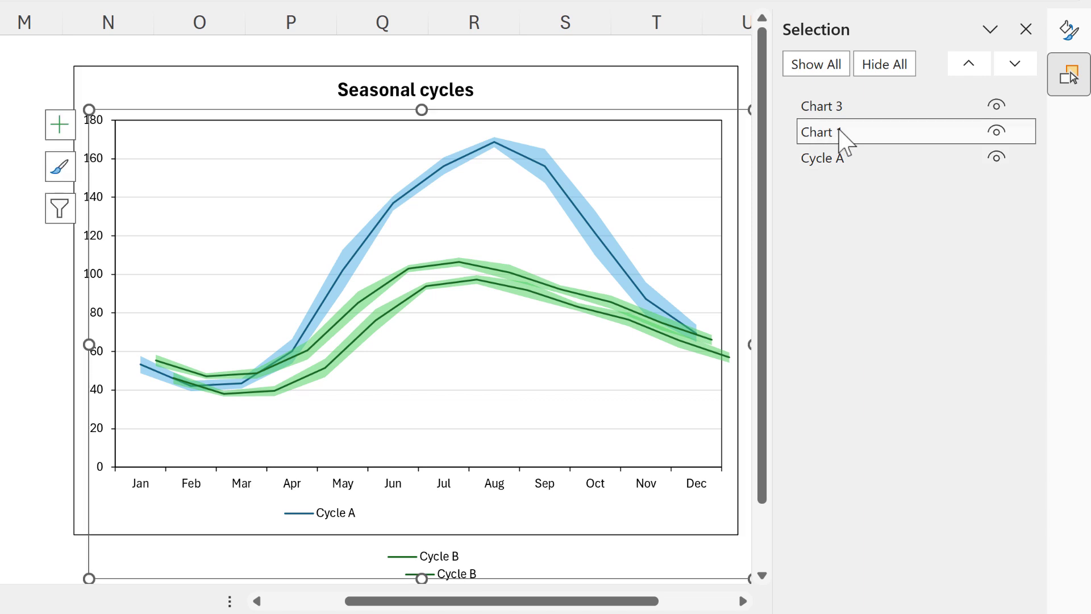
{"action": "left_click", "coordinate": [840, 136]}
{"action": "left_click_drag", "start_coordinate": [840, 137], "coordinate": [750, 163]}
{"action": "type", "text": "C"}
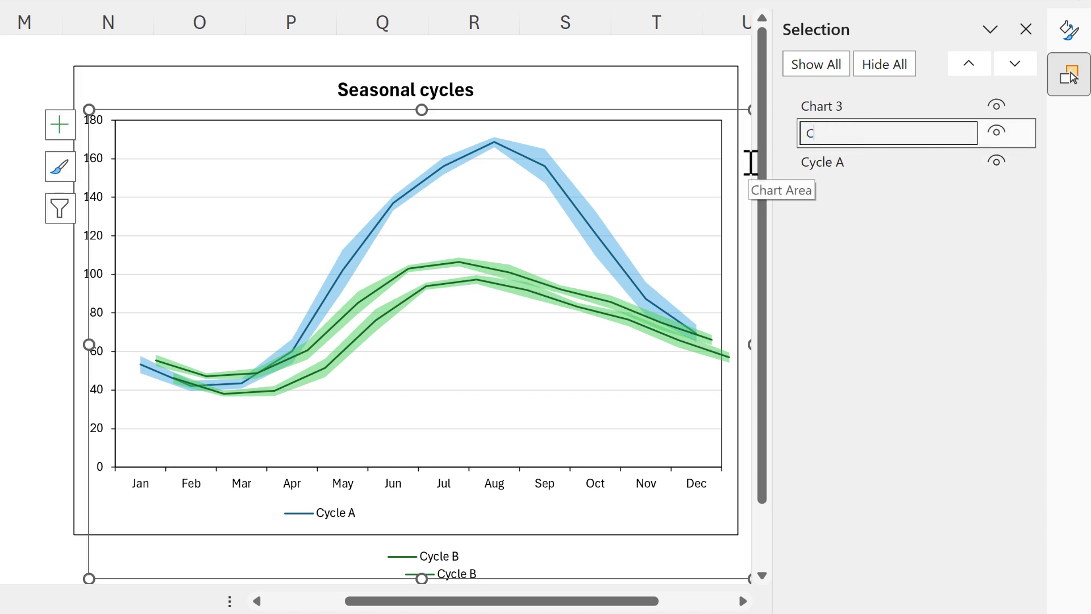
{"action": "type", "text": "ycle B"}
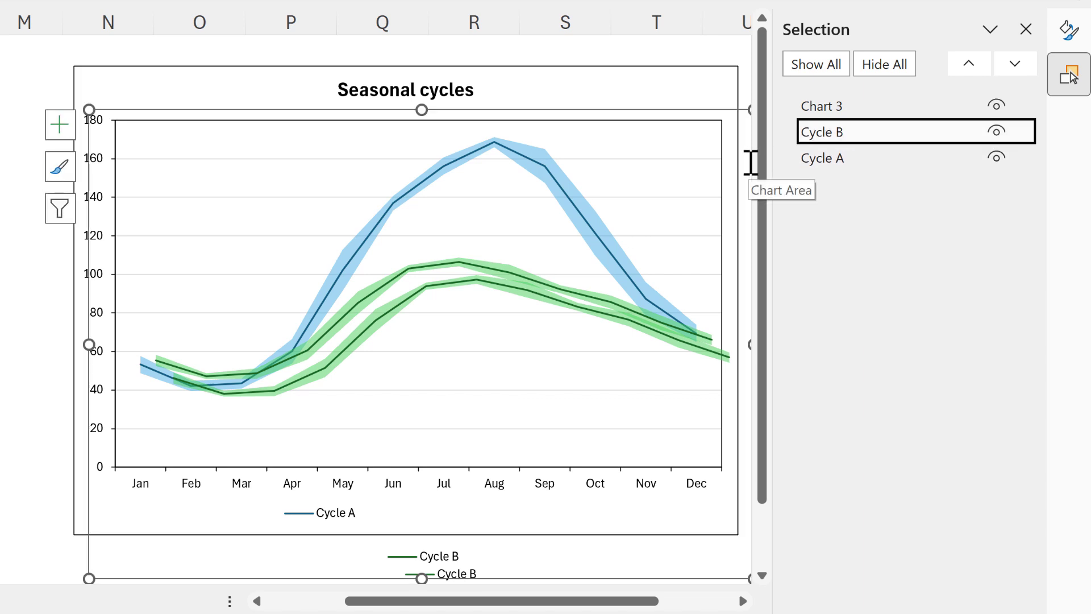
{"action": "key", "text": "Return"}
- Rename the duplicated Chart 3 as Cycle C in the object list
{"action": "double_click", "coordinate": [873, 107]}
{"action": "left_click_drag", "start_coordinate": [873, 108], "coordinate": [782, 109]}
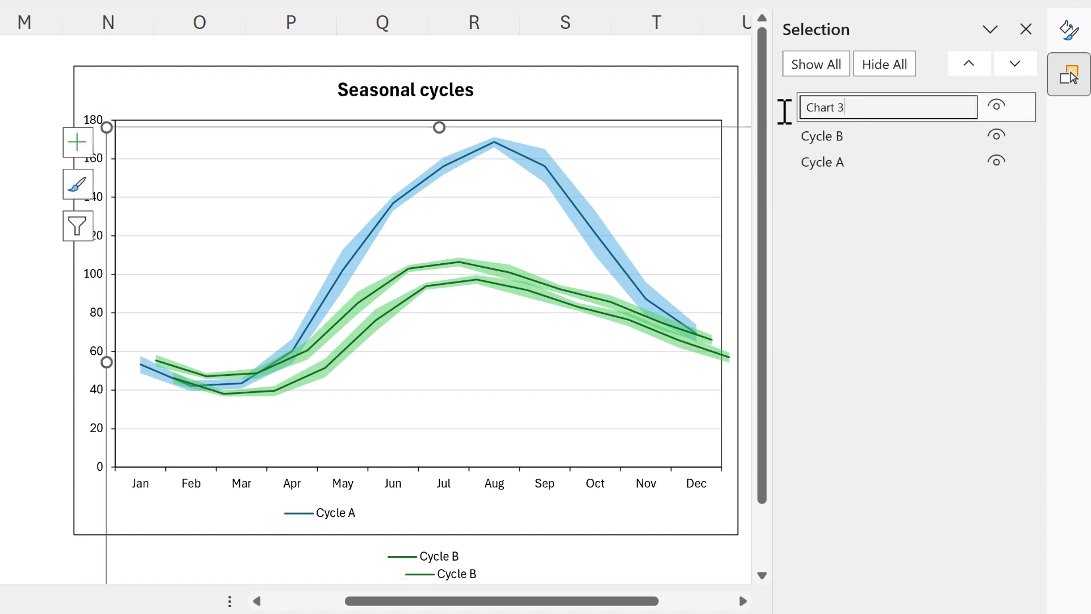
{"action": "type", "text": "Cycle C"}
{"action": "key", "text": "Return"}
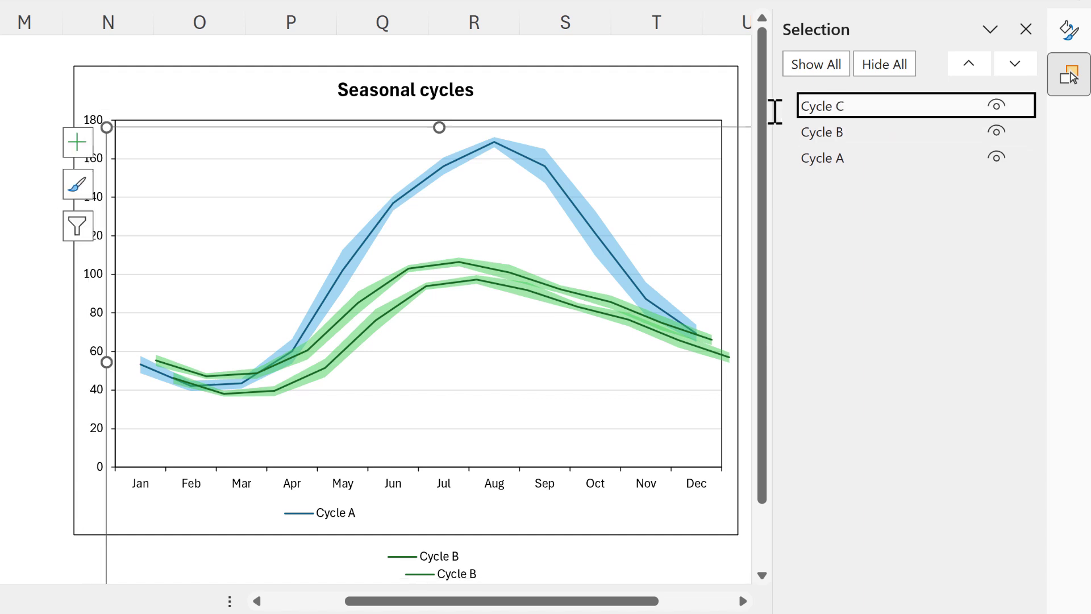
- Hide the Cycle A and Cycle B charts and move the Cycle C chart up beside the Cycle C data
{"action": "left_click", "coordinate": [997, 159]}
{"action": "left_click", "coordinate": [996, 132]}
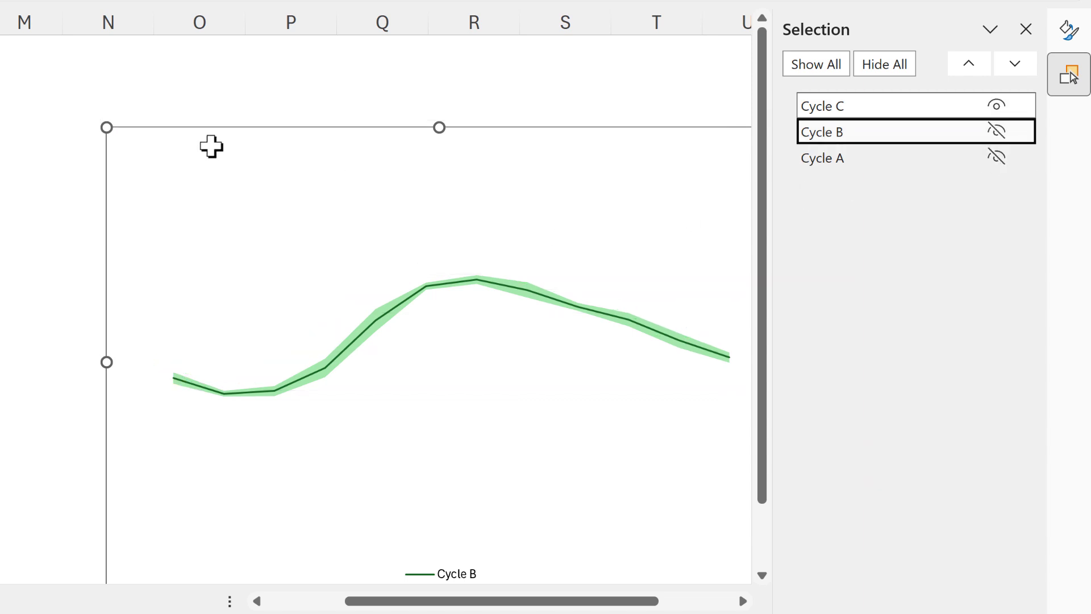
{"action": "left_click_drag", "start_coordinate": [160, 131], "coordinate": [90, 49]}
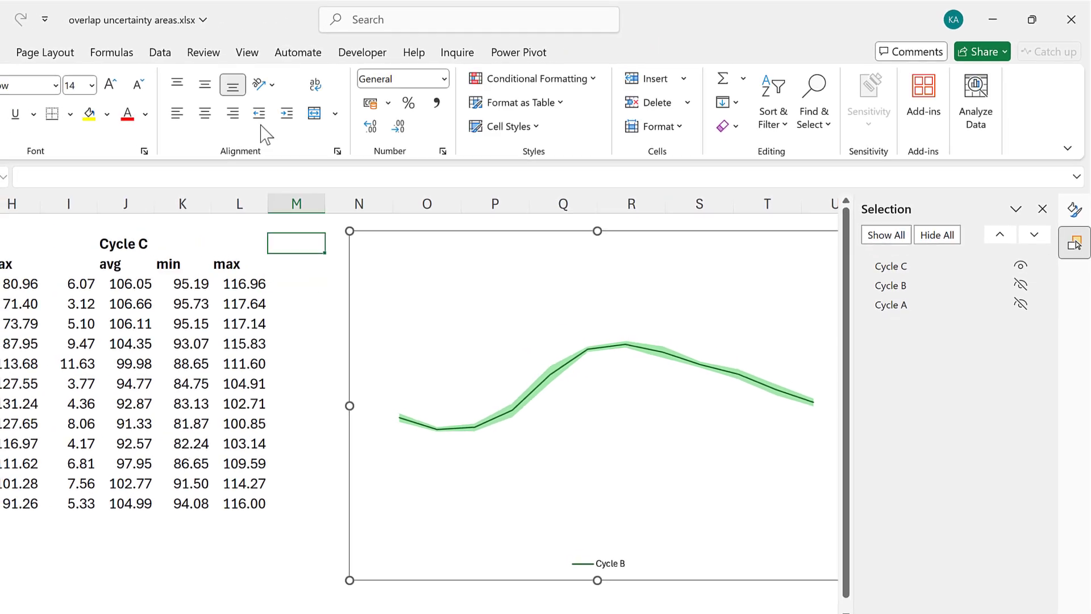
- Show the gridlines on the worksheet
{"action": "left_click", "coordinate": [247, 52]}
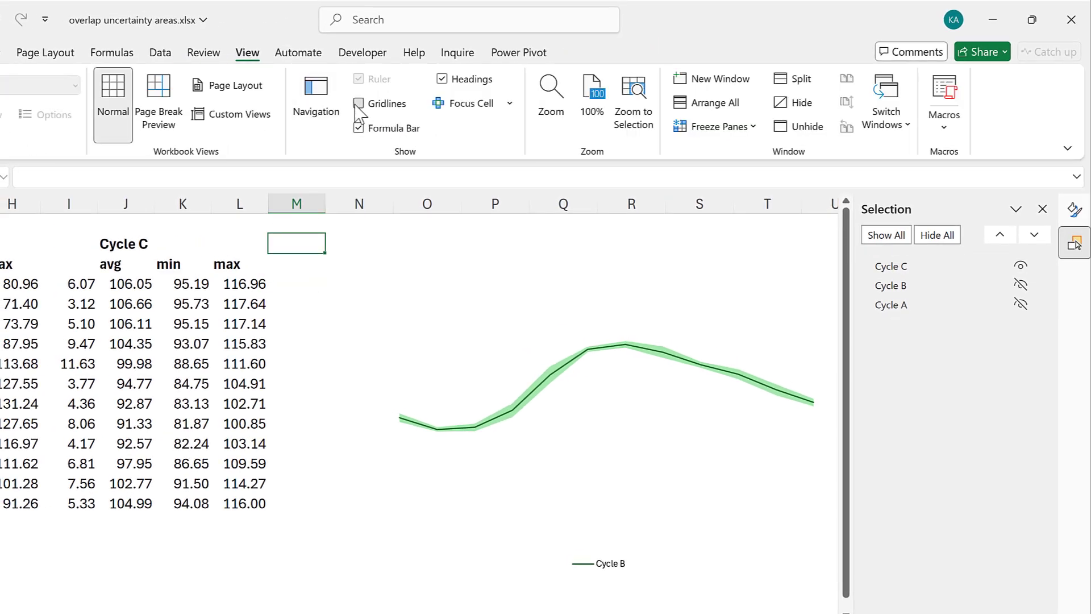
{"action": "left_click", "coordinate": [359, 104]}
- Calculate the Cycle C max–min difference with =L4-K4 in cell M4 and fill the formula down to M15
{"action": "left_click", "coordinate": [287, 285]}
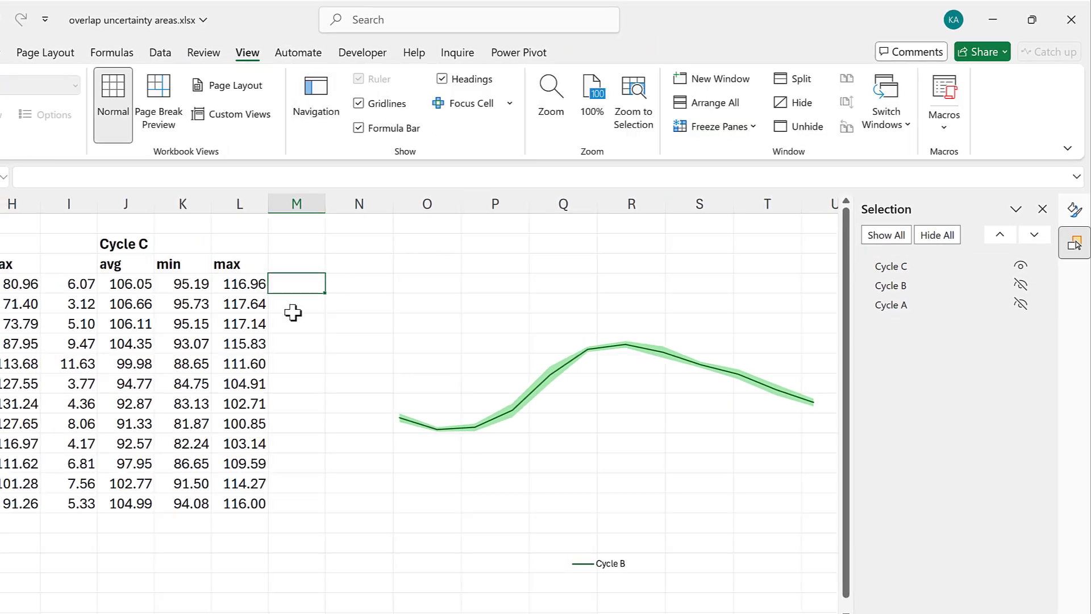
{"action": "type", "text": "="}
{"action": "left_click", "coordinate": [243, 287]}
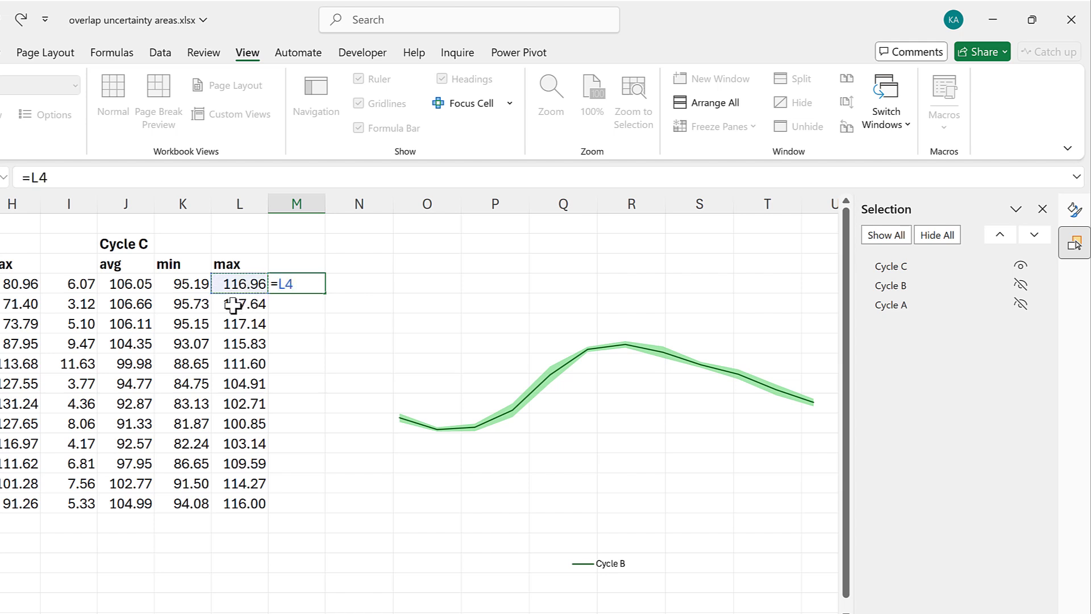
{"action": "type", "text": "-"}
{"action": "left_click", "coordinate": [187, 283]}
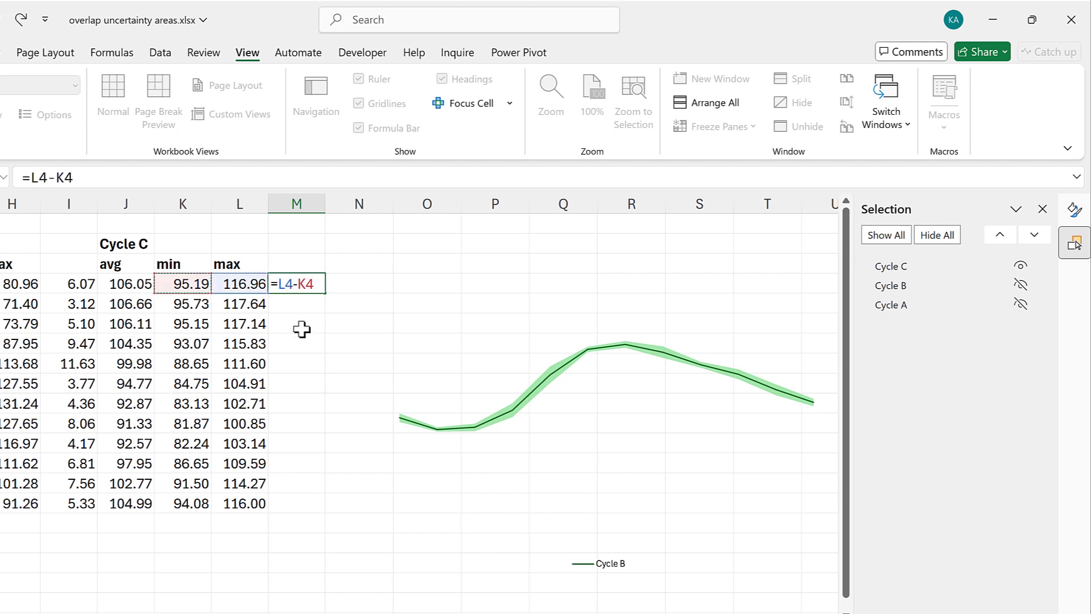
{"action": "key", "text": "Return"}
{"action": "left_click", "coordinate": [315, 287]}
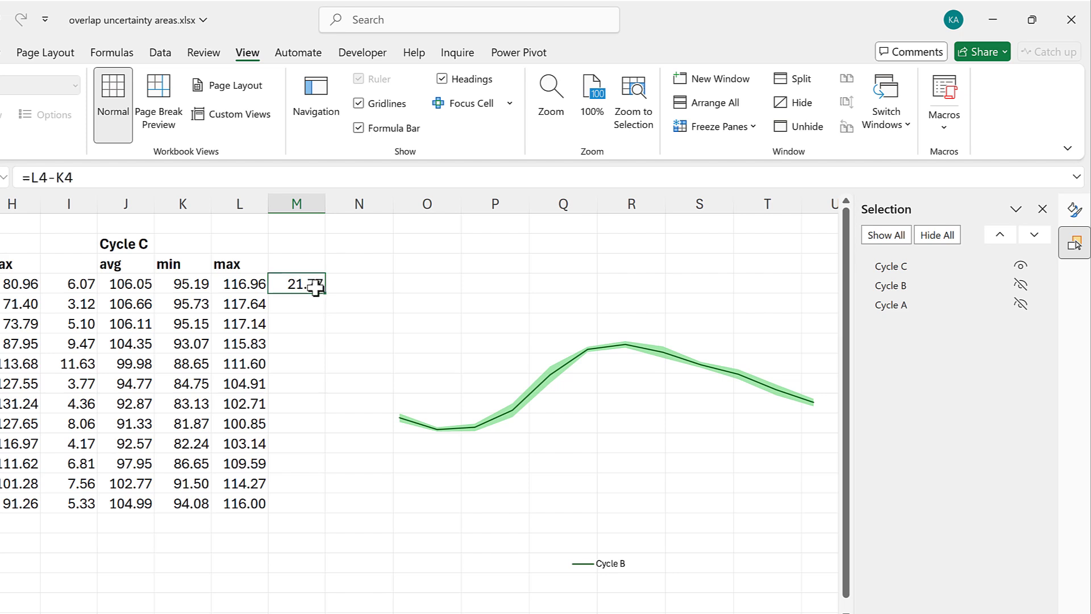
{"action": "double_click", "coordinate": [325, 293]}
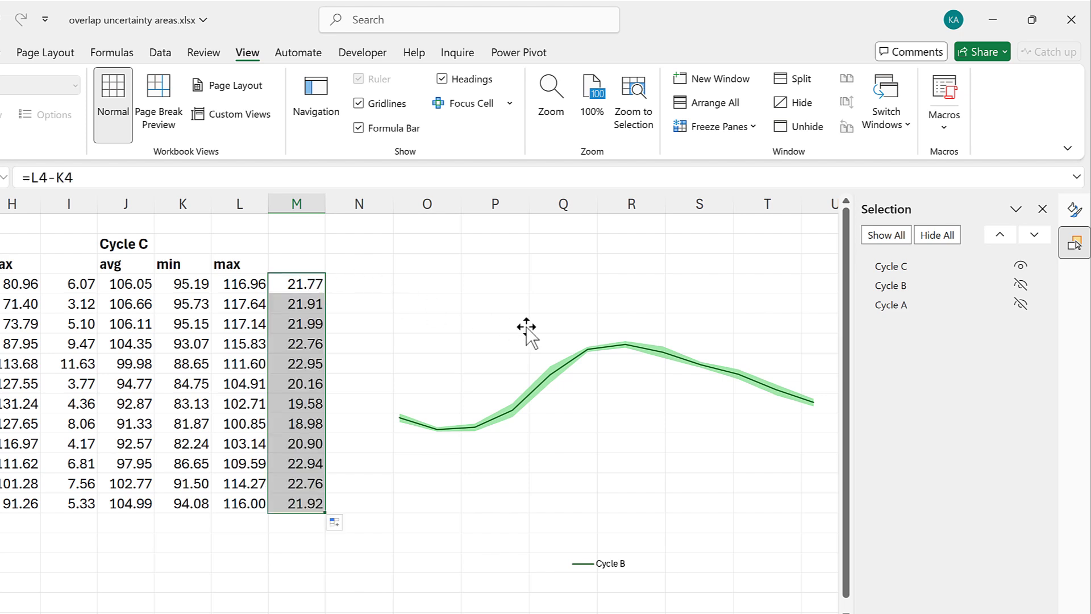
- Repoint the Cycle C chart's "min" series from the Cycle B data to the Cycle C min values in K4:K15
{"action": "left_click", "coordinate": [1075, 210]}
{"action": "left_click", "coordinate": [686, 302]}
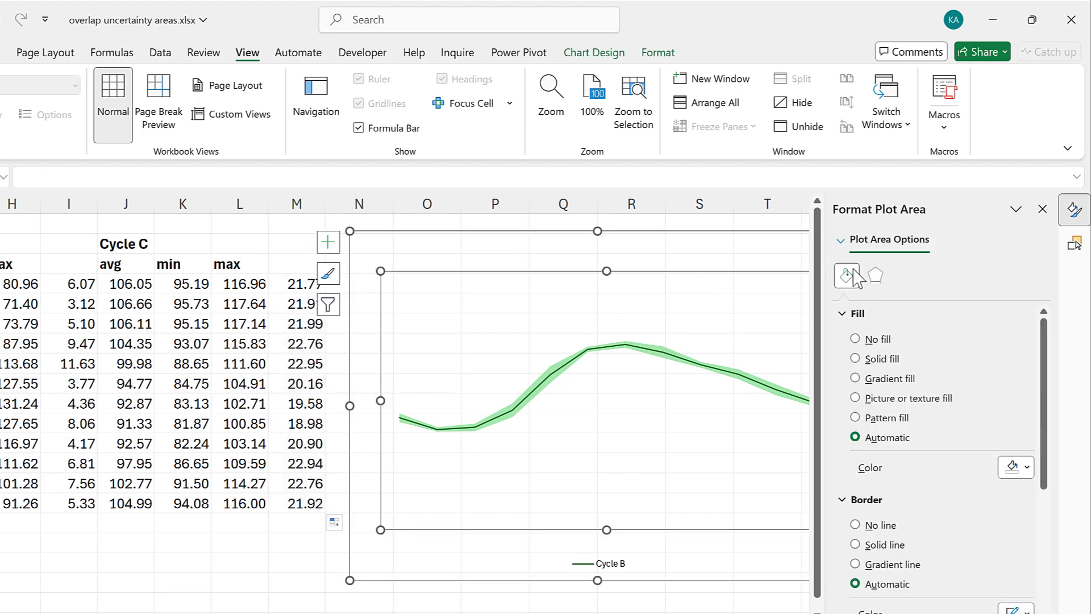
{"action": "left_click", "coordinate": [842, 241]}
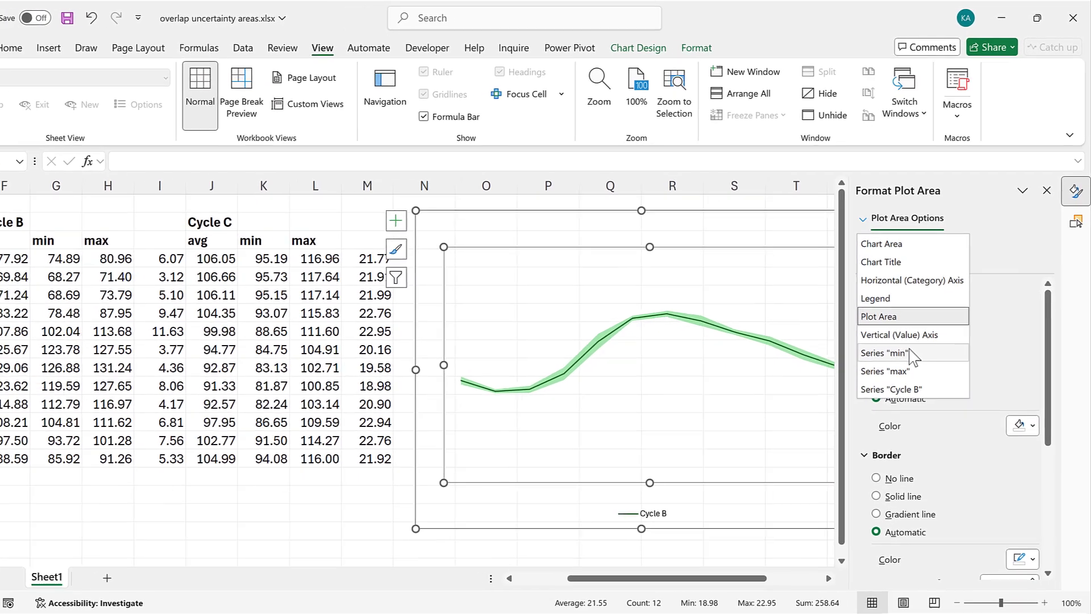
{"action": "left_click", "coordinate": [885, 353]}
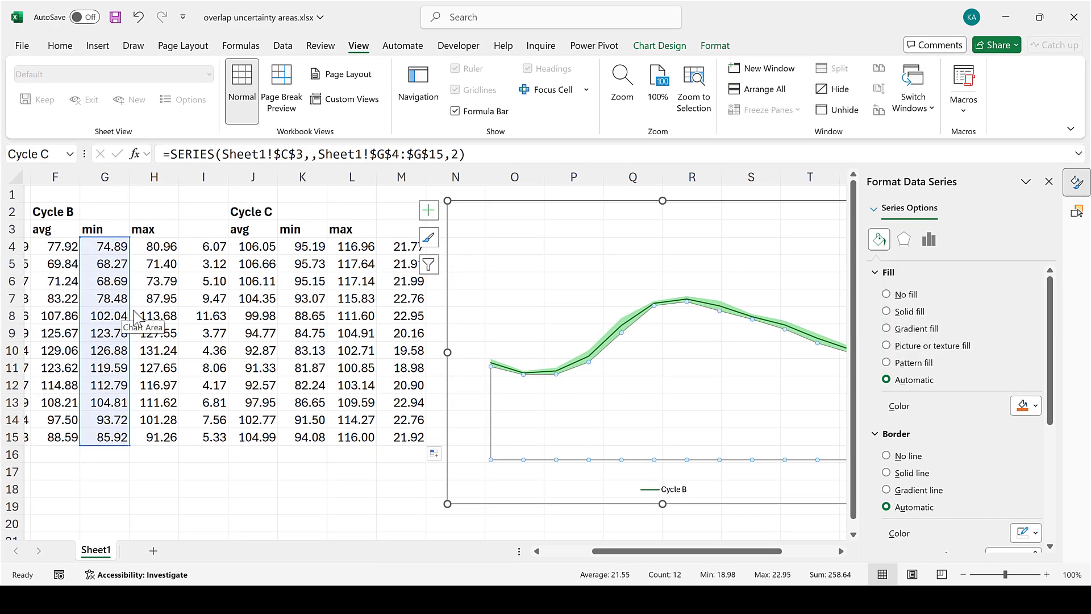
{"action": "left_click_drag", "start_coordinate": [136, 317], "coordinate": [293, 316]}
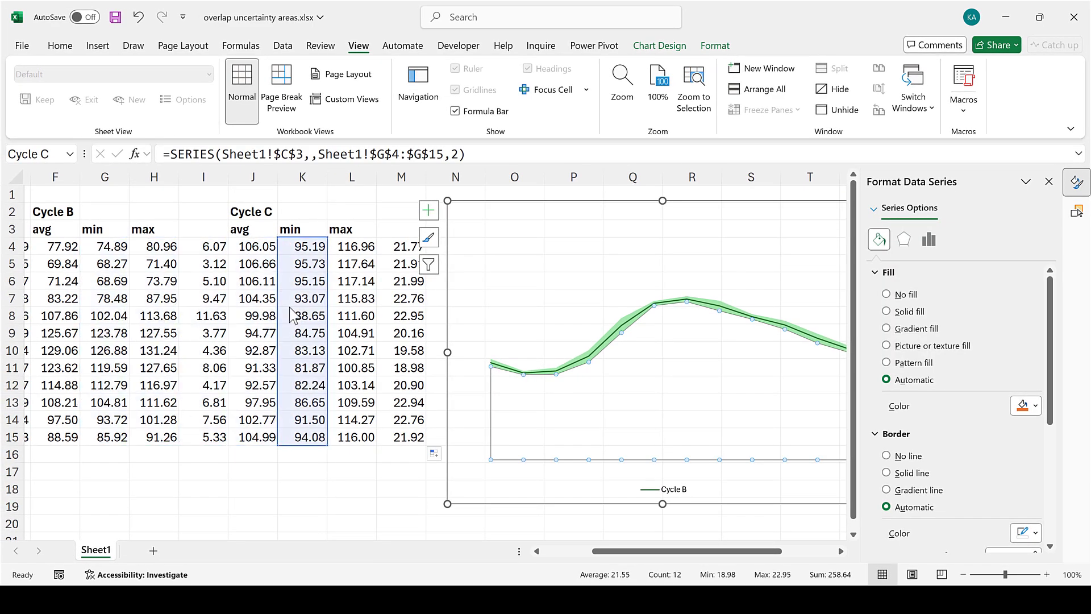
- Repoint the Cycle C chart's "max" series to the Cycle C difference values in M4:M15
{"action": "left_click", "coordinate": [874, 211]}
{"action": "left_click", "coordinate": [932, 362]}
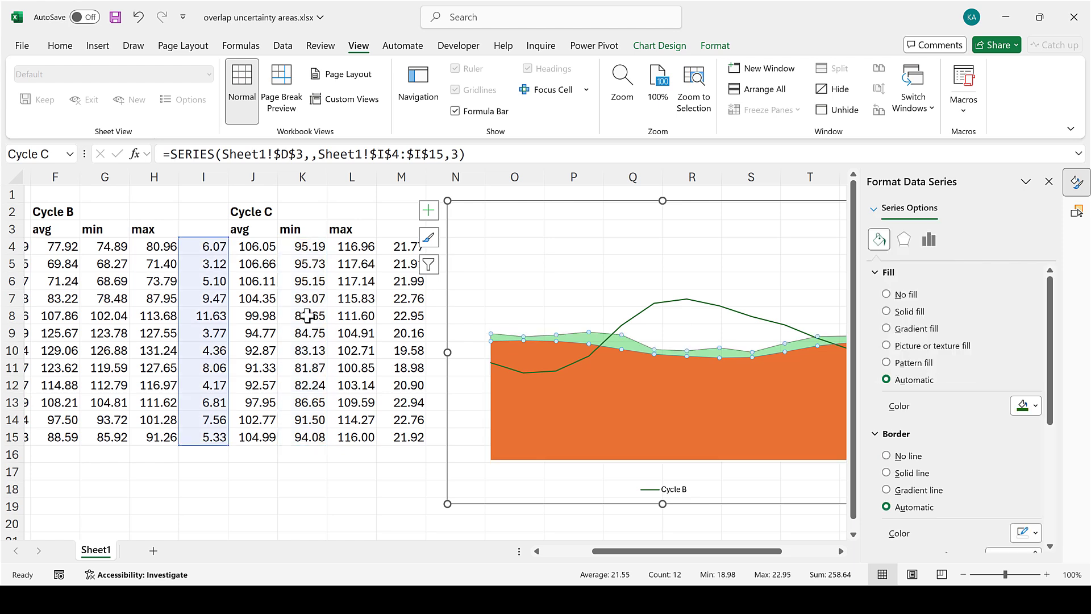
{"action": "left_click_drag", "start_coordinate": [230, 295], "coordinate": [397, 302]}
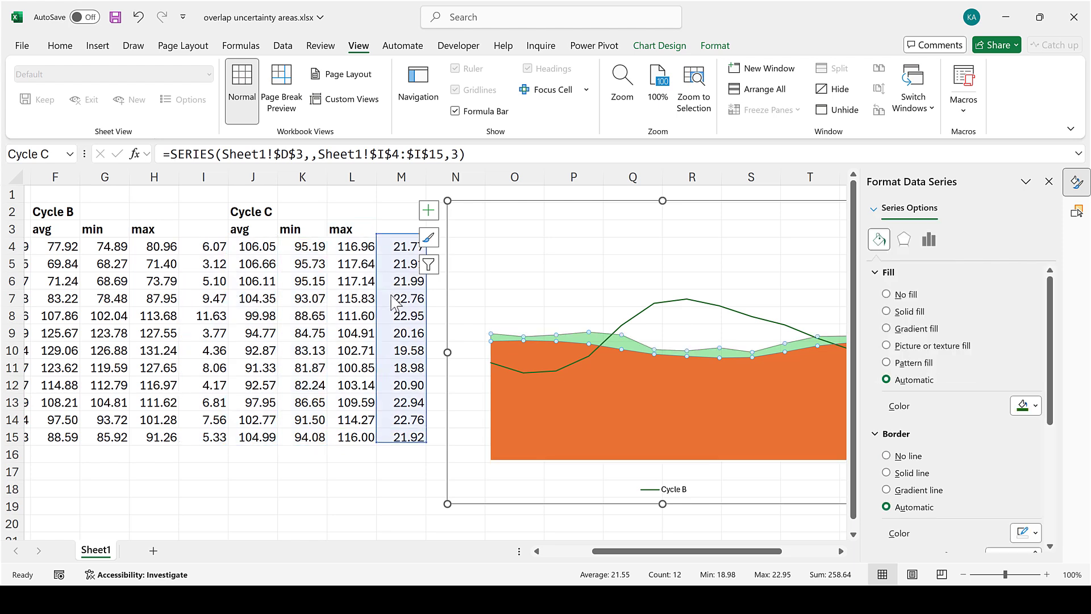
- Repoint the chart's average line series to the Cycle C averages in J4:J15 and its name to cell J2
{"action": "left_click", "coordinate": [875, 209]}
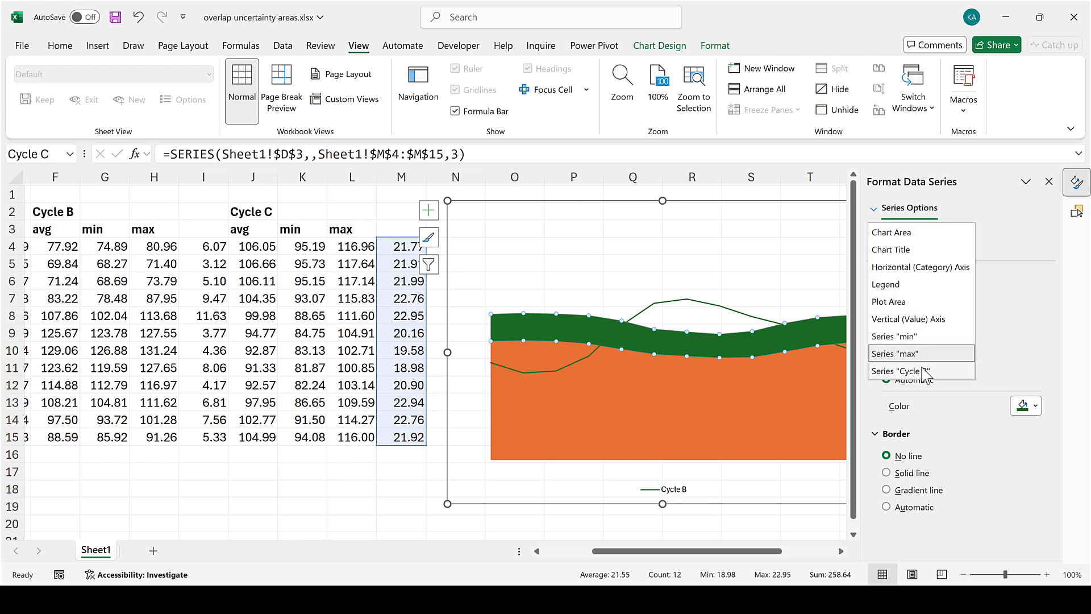
{"action": "left_click", "coordinate": [924, 372]}
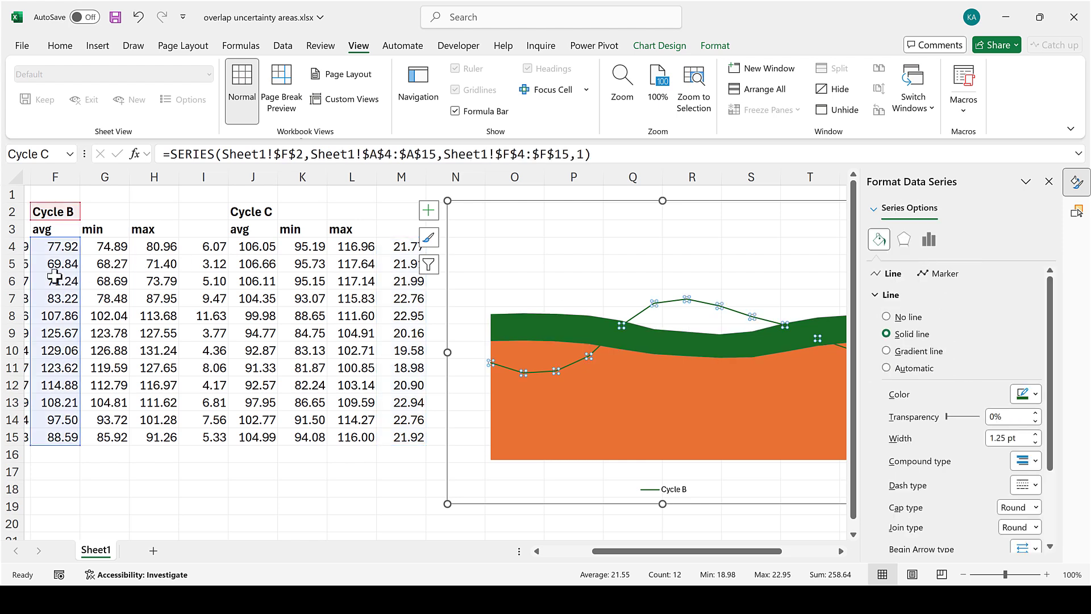
{"action": "left_click_drag", "start_coordinate": [80, 279], "coordinate": [239, 281]}
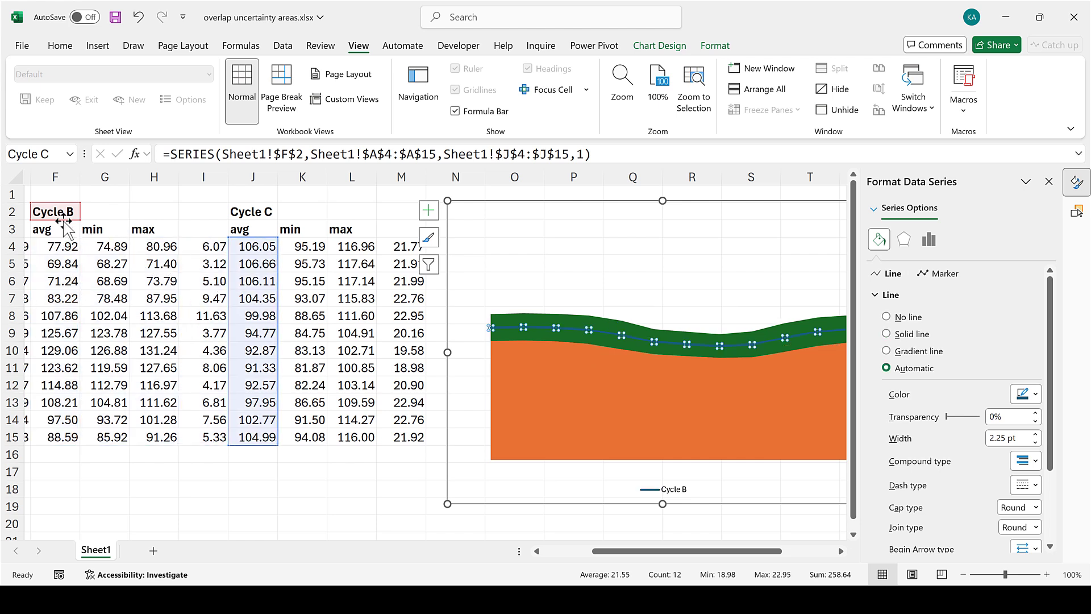
{"action": "left_click_drag", "start_coordinate": [65, 225], "coordinate": [246, 223]}
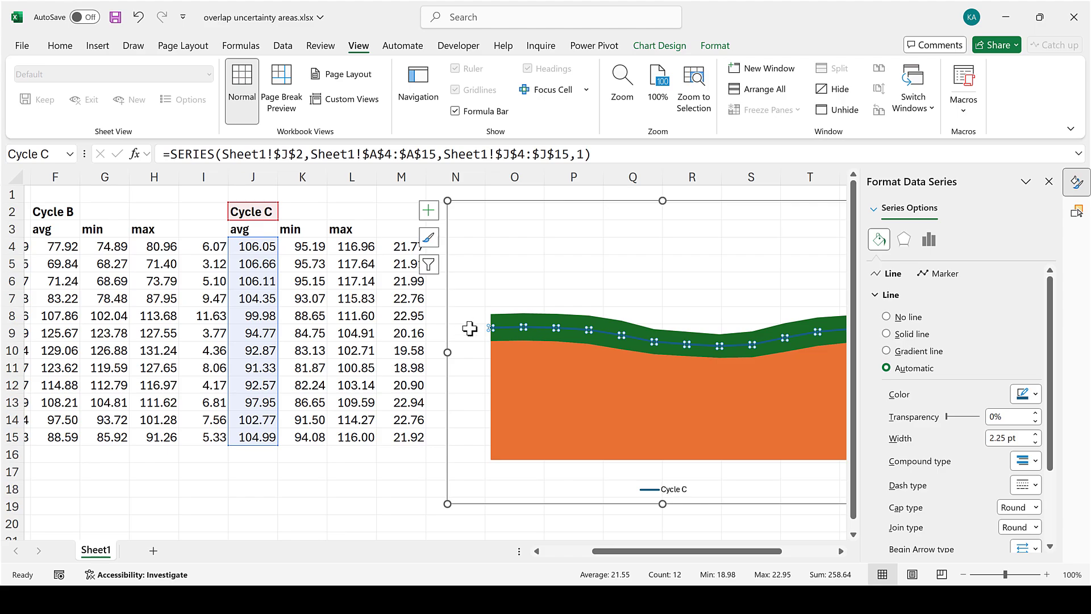
- Set the "min" area of the Cycle C chart to no fill
{"action": "left_click", "coordinate": [709, 384]}
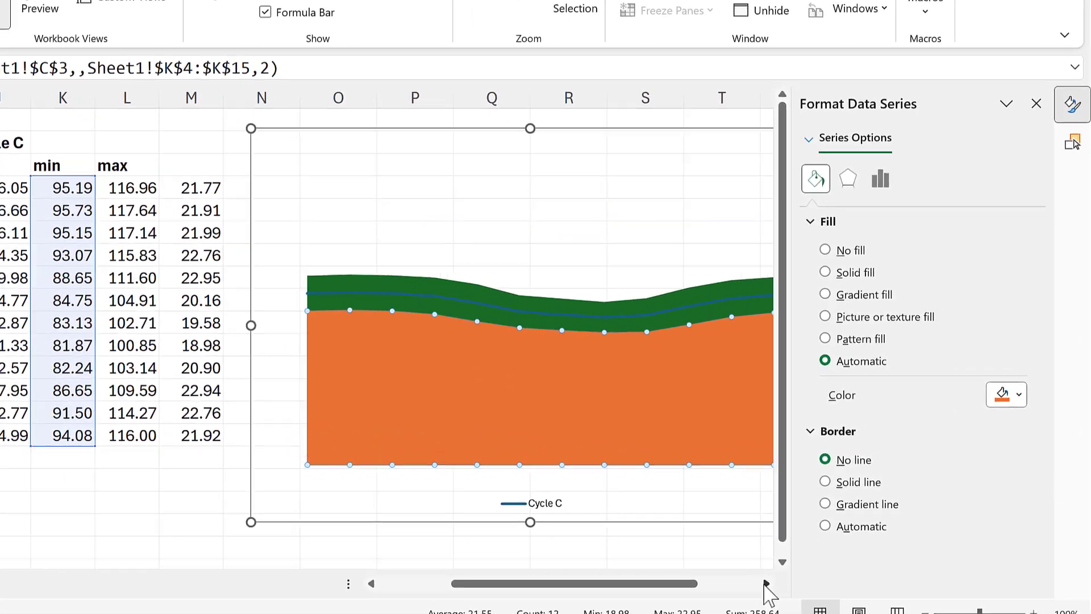
{"action": "left_click", "coordinate": [766, 584]}
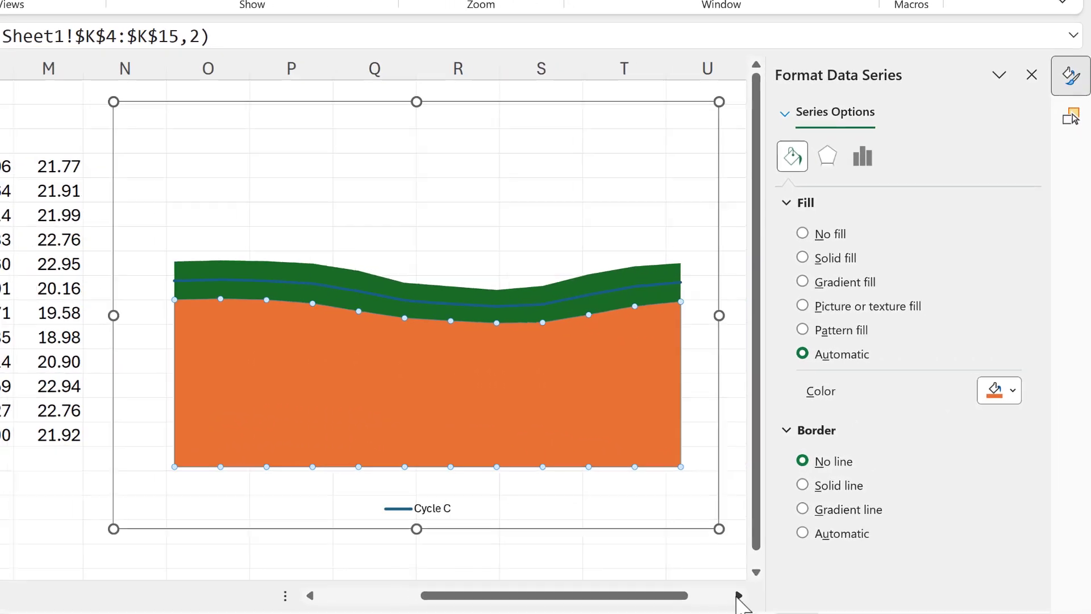
{"action": "left_click", "coordinate": [827, 251]}
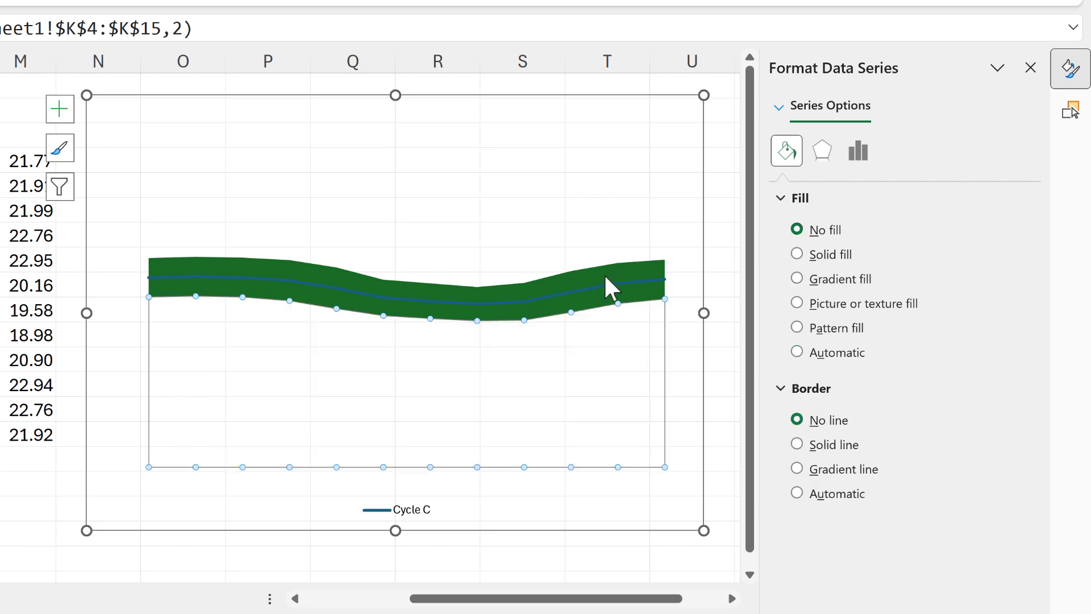
- Fill the Cycle C uncertainty band with solid theme orange at 50% transparency
{"action": "left_click", "coordinate": [604, 285]}
{"action": "left_click", "coordinate": [1011, 391]}
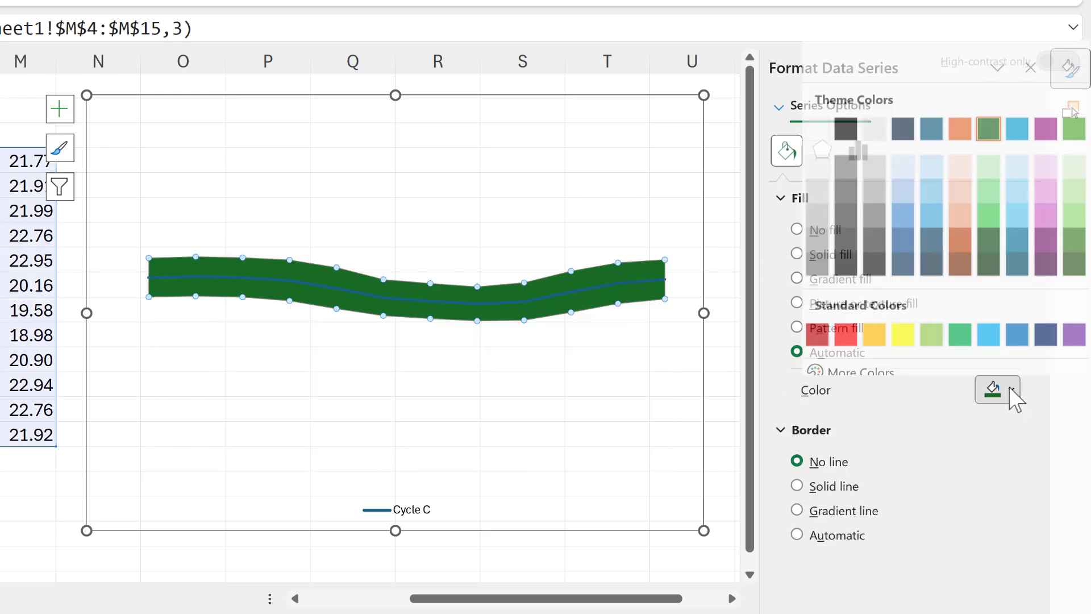
{"action": "left_click", "coordinate": [960, 130]}
{"action": "left_click", "coordinate": [969, 421]}
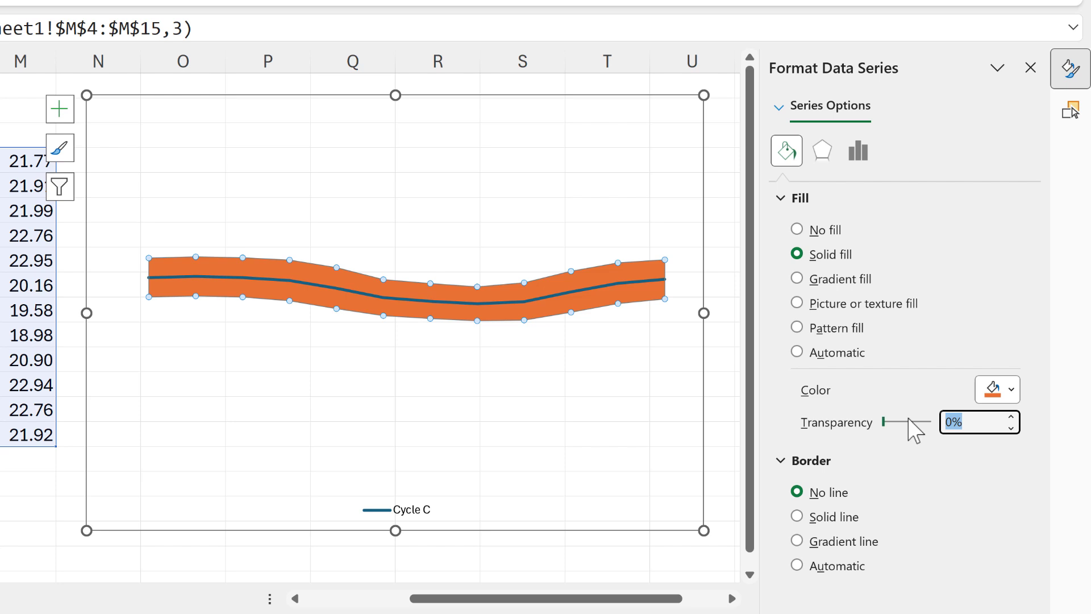
{"action": "type", "text": "50"}
{"action": "key", "text": "Return"}
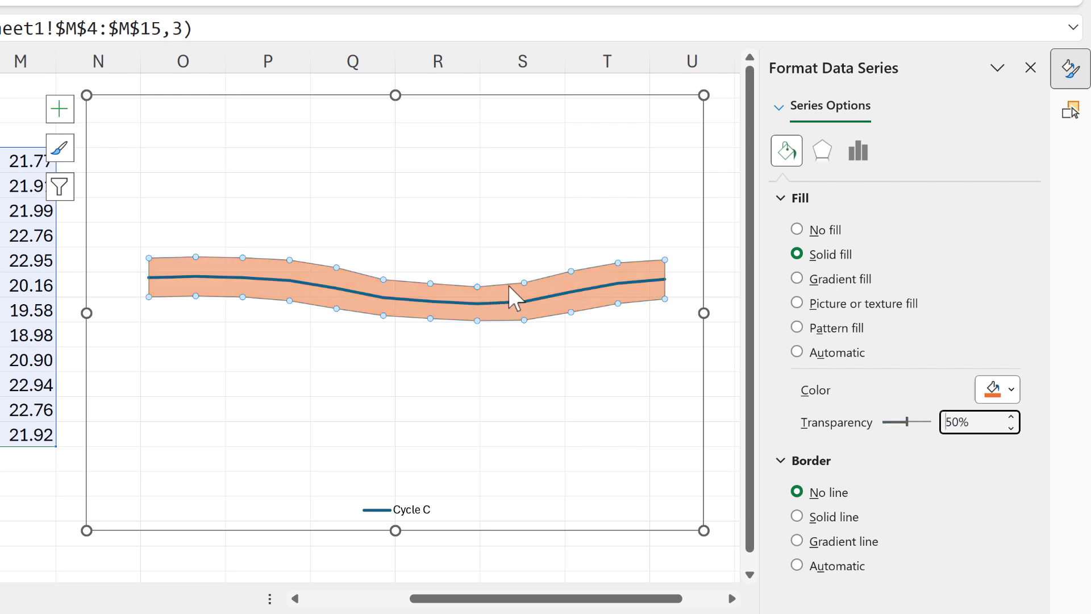
- Recolour the Cycle C average line in a darker orange and set its width to 1.25 pt
{"action": "left_click", "coordinate": [510, 303]}
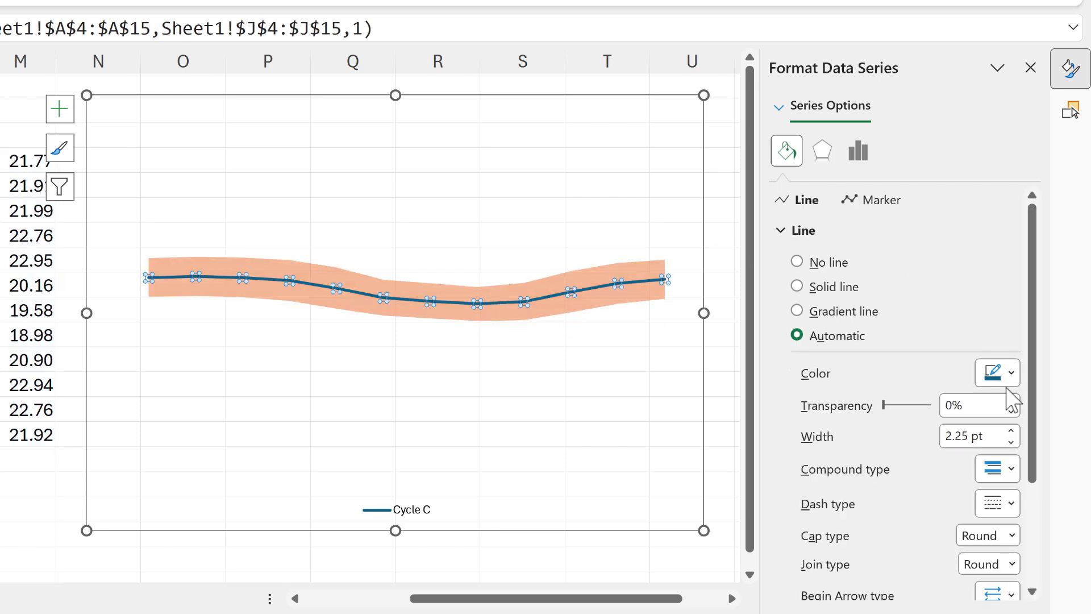
{"action": "left_click", "coordinate": [1002, 379]}
{"action": "left_click", "coordinate": [964, 224]}
{"action": "left_click", "coordinate": [1011, 442]}
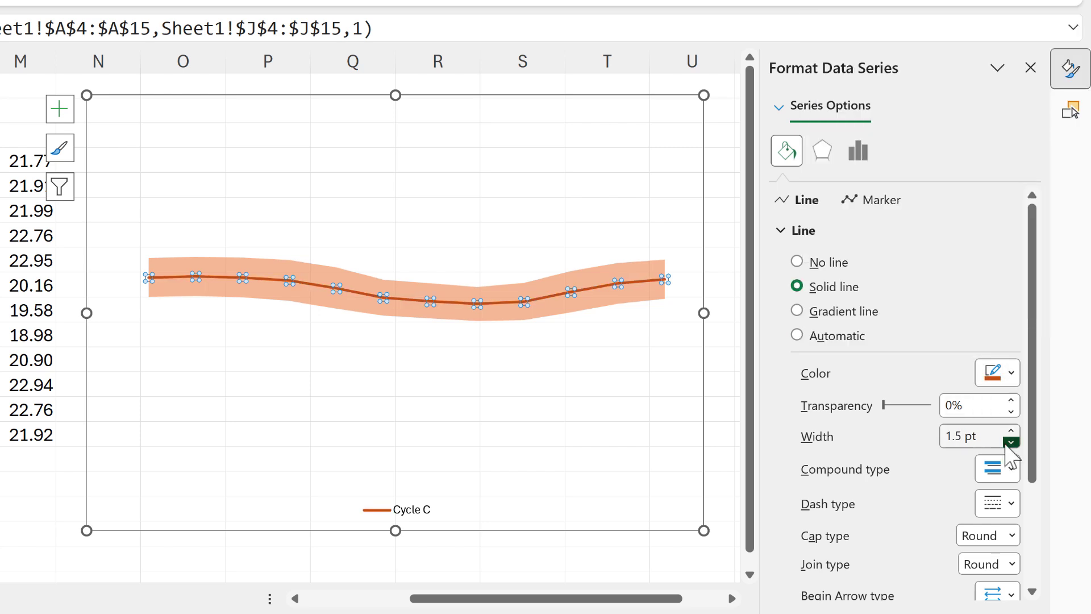
{"action": "left_click", "coordinate": [1011, 442]}
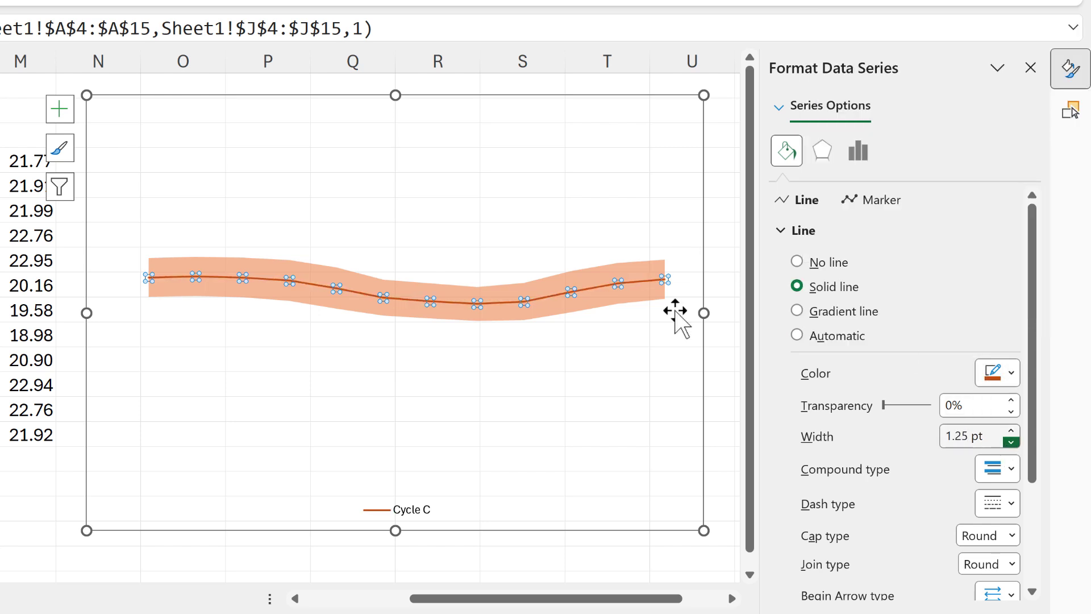
- Move the Cycle C legend horizontally to the right of the chart's centre, keeping it at the same height
{"action": "left_click", "coordinate": [426, 514]}
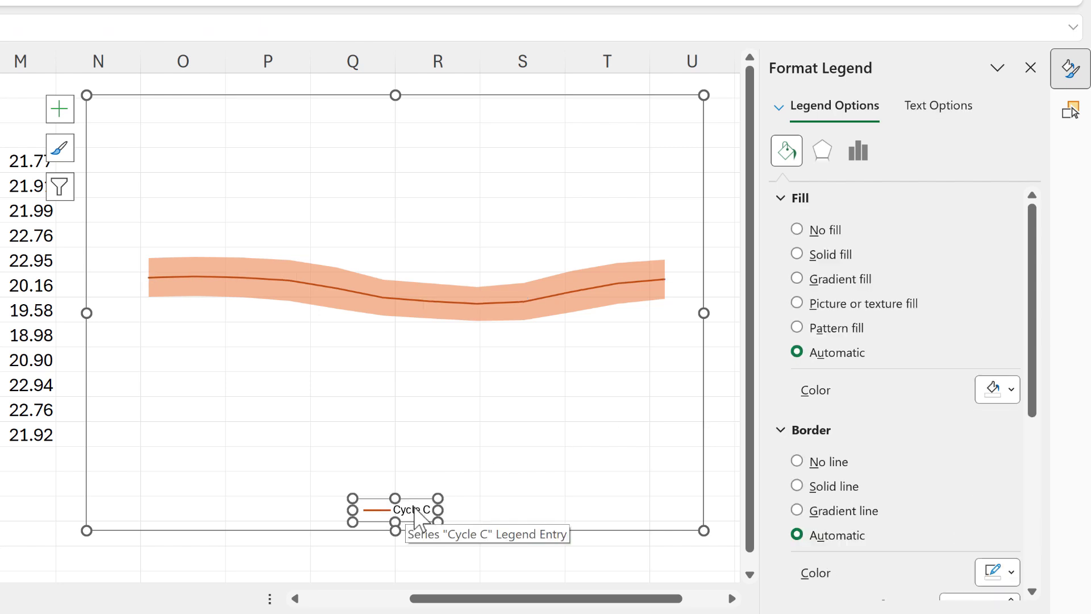
{"action": "key", "text": "shift"}
{"action": "left_click_drag", "start_coordinate": [415, 495], "coordinate": [446, 499]}
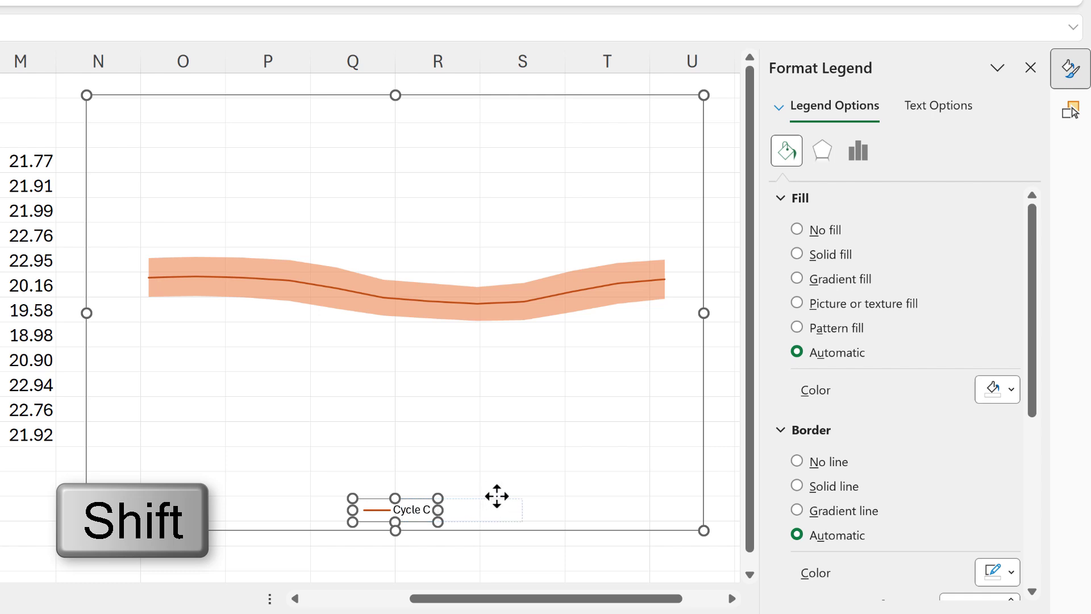
{"action": "left_click_drag", "start_coordinate": [497, 496], "coordinate": [498, 497]}
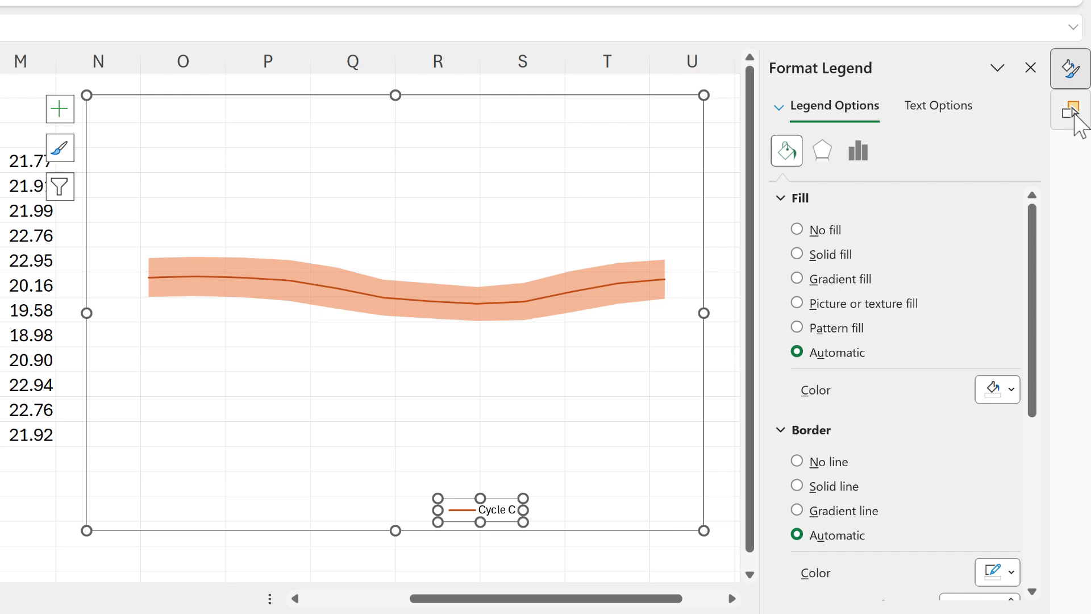
- Make the hidden Cycle B and Cycle A charts visible again in the object list
{"action": "left_click", "coordinate": [1073, 113]}
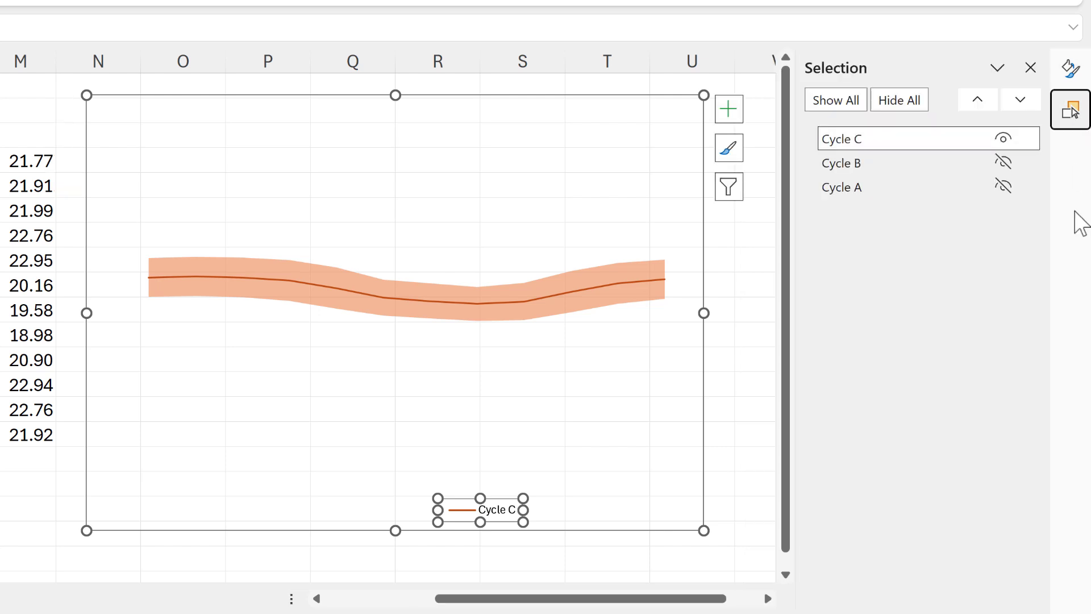
{"action": "left_click", "coordinate": [1004, 163]}
{"action": "left_click", "coordinate": [1004, 186]}
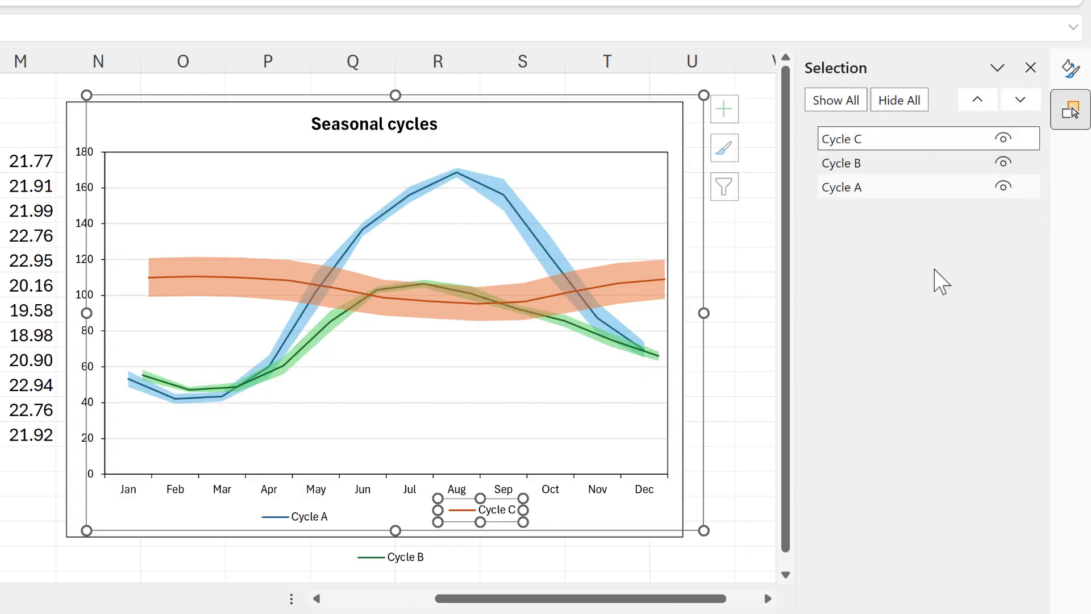
- Select all three cycle charts together and align them with Align Center and Align Middle so they overlap exactly
{"action": "left_click", "coordinate": [873, 162], "text": "ctrl"}
{"action": "left_click", "coordinate": [871, 188], "text": "ctrl"}
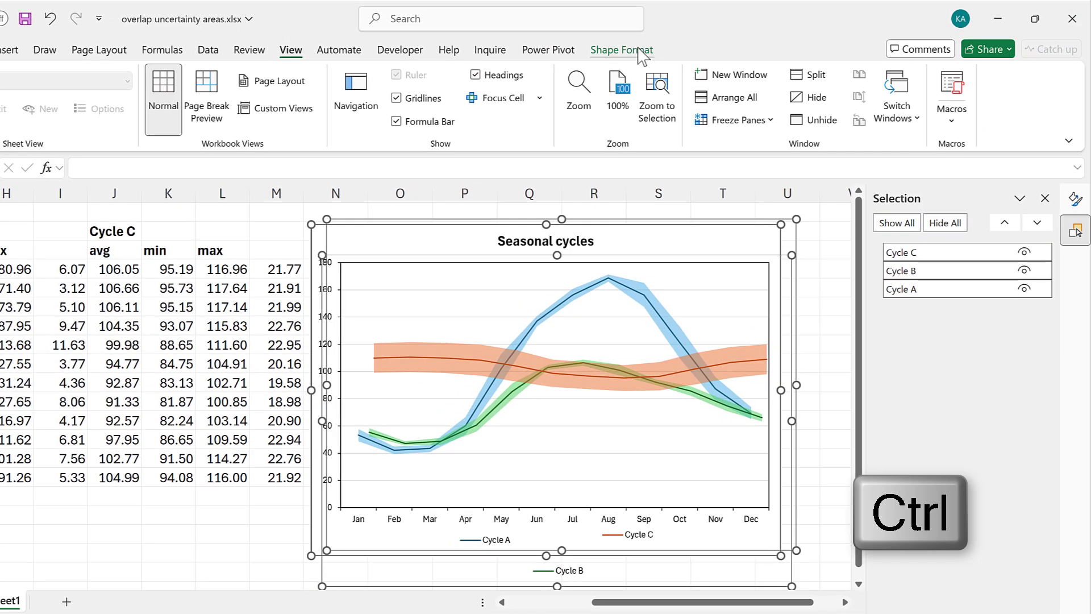
{"action": "left_click", "coordinate": [605, 7]}
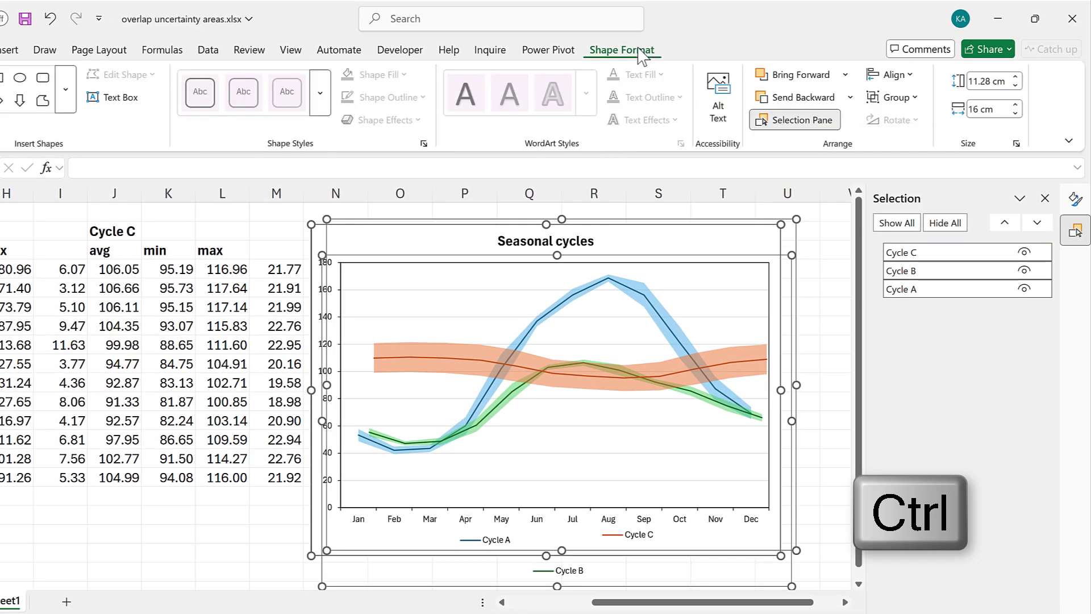
{"action": "left_click", "coordinate": [891, 74]}
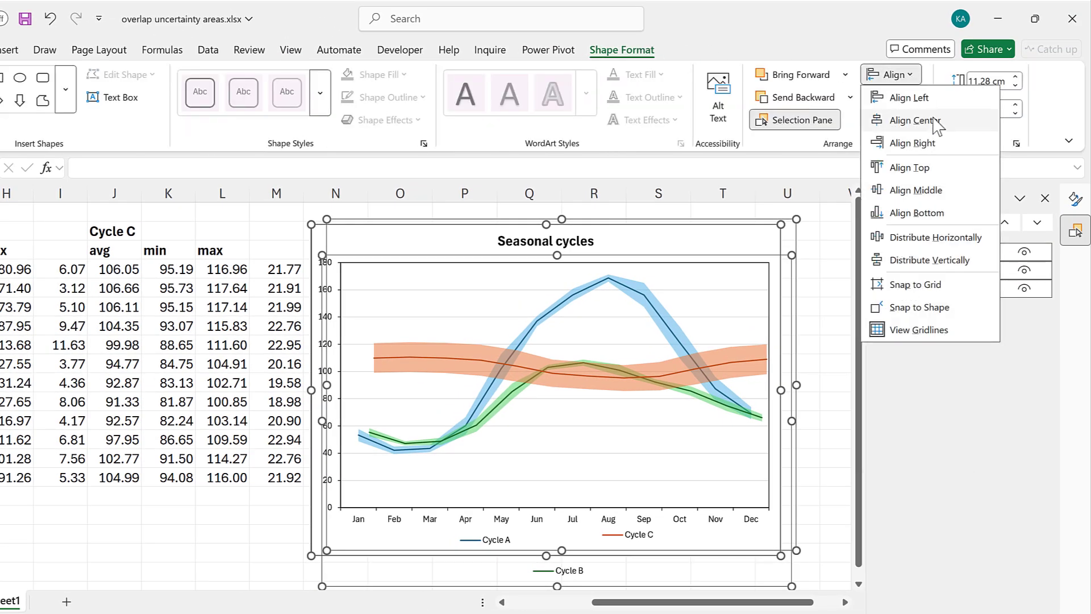
{"action": "left_click", "coordinate": [915, 121]}
{"action": "left_click", "coordinate": [891, 75]}
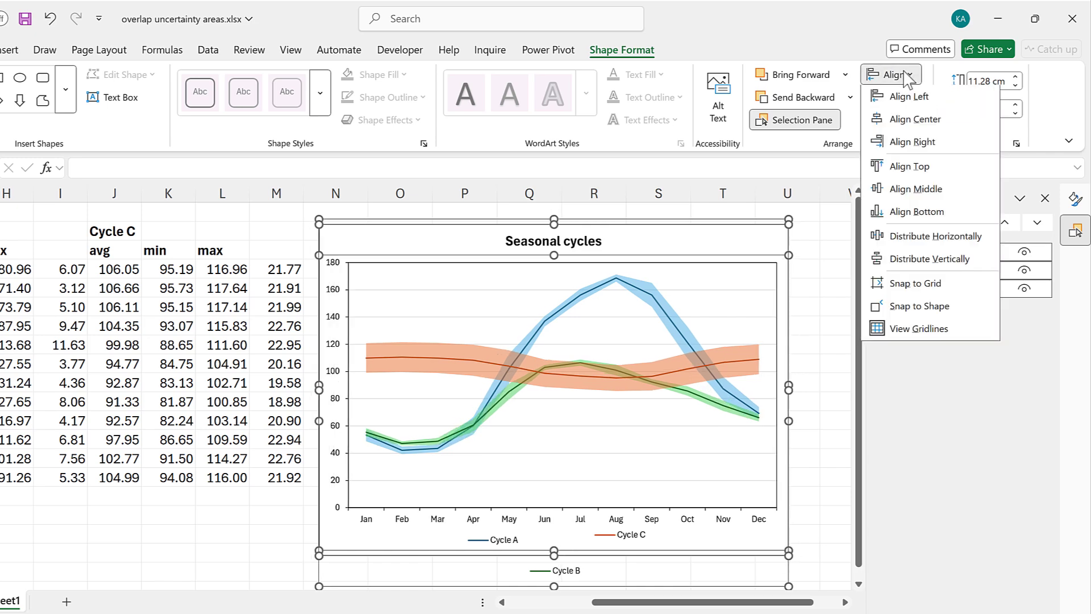
{"action": "left_click", "coordinate": [946, 200]}
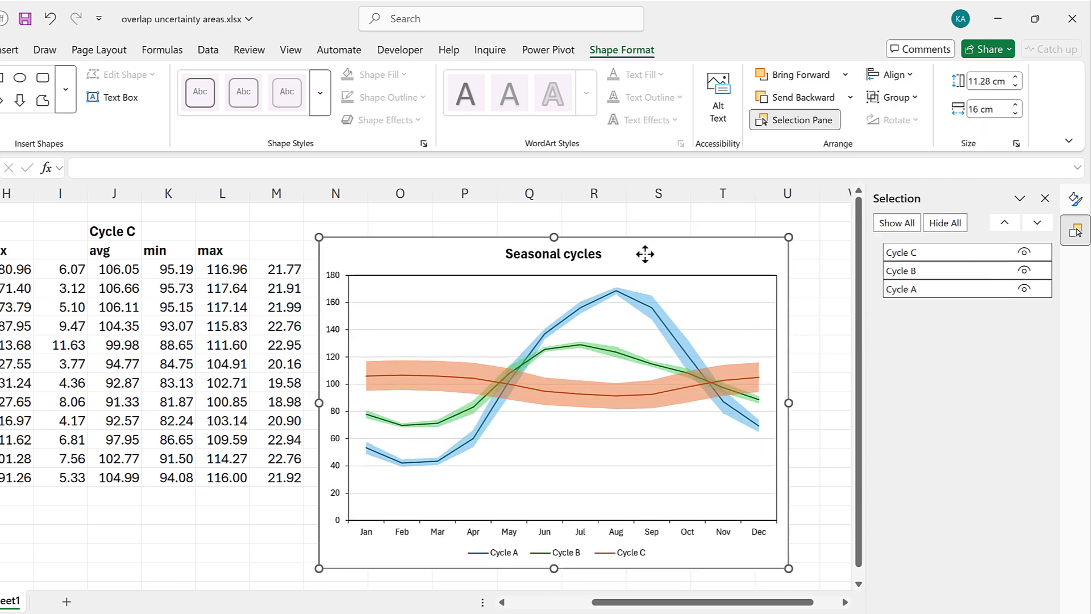
- Group the three overlapping cycle charts into a single object and deselect it
{"action": "left_click", "coordinate": [893, 98]}
{"action": "left_click", "coordinate": [902, 120]}
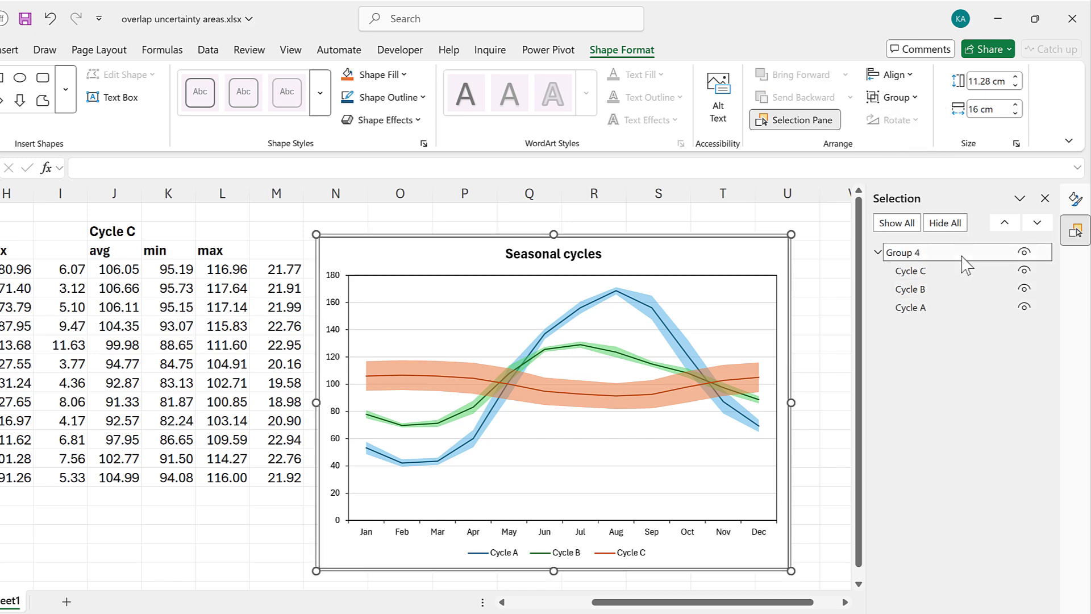
{"action": "left_click", "coordinate": [824, 224]}
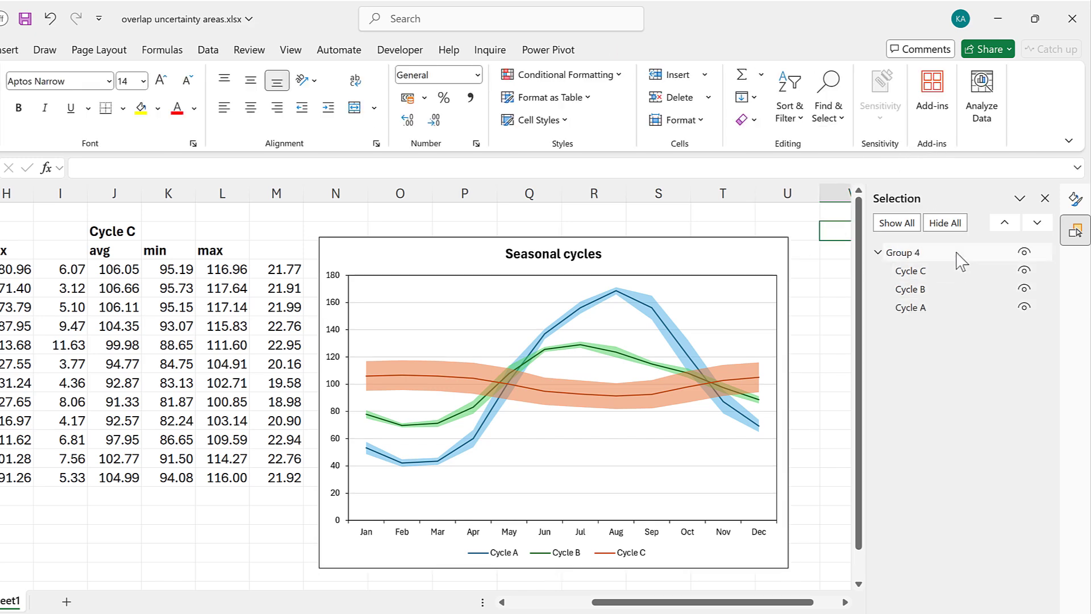
- Move the grouped chart over the data table and back to the empty cells beside the Cycle C data, then deselect it
{"action": "left_click", "coordinate": [494, 265]}
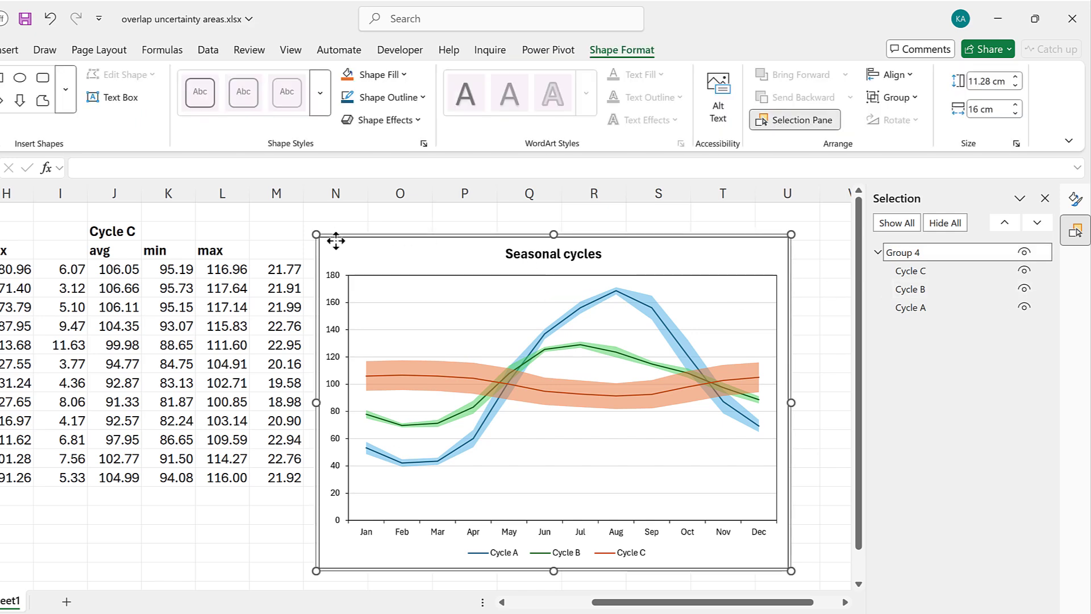
{"action": "left_click_drag", "start_coordinate": [336, 241], "coordinate": [73, 235]}
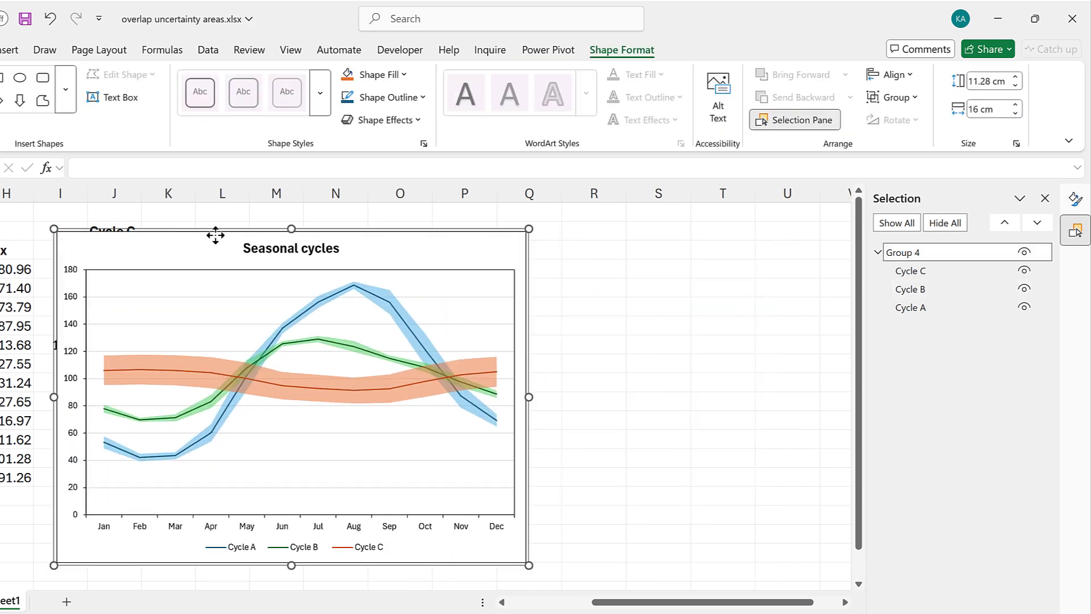
{"action": "left_click_drag", "start_coordinate": [216, 235], "coordinate": [453, 219]}
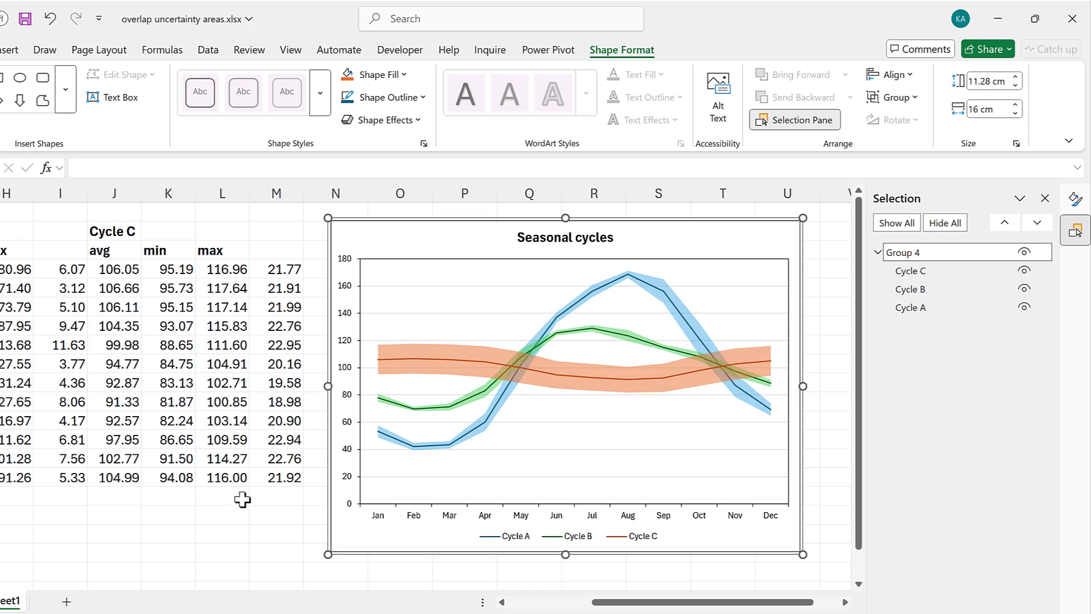
{"action": "left_click", "coordinate": [228, 508]}
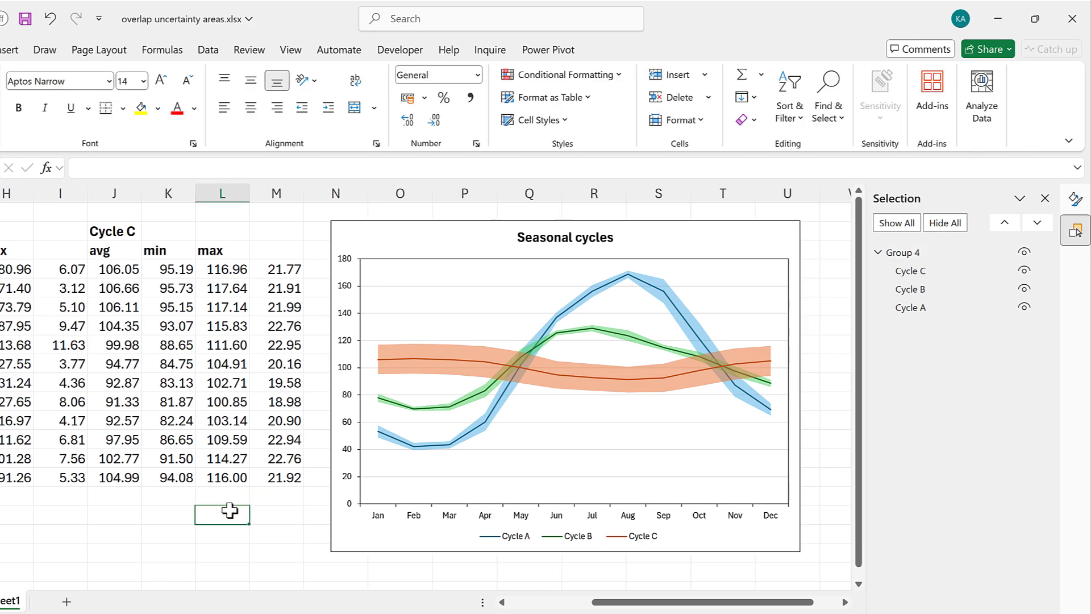